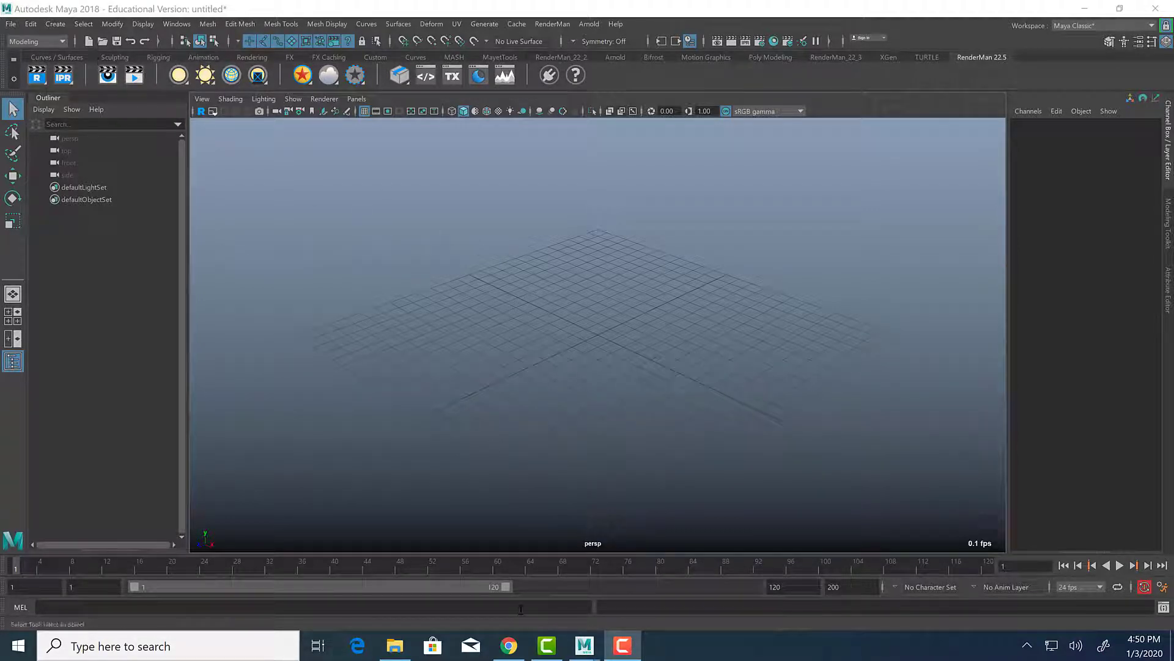
# Locate the FernLeaf2 texture in the VIST205_Proj sourceimages folder and return to Maya.
pyautogui.click(400, 653)
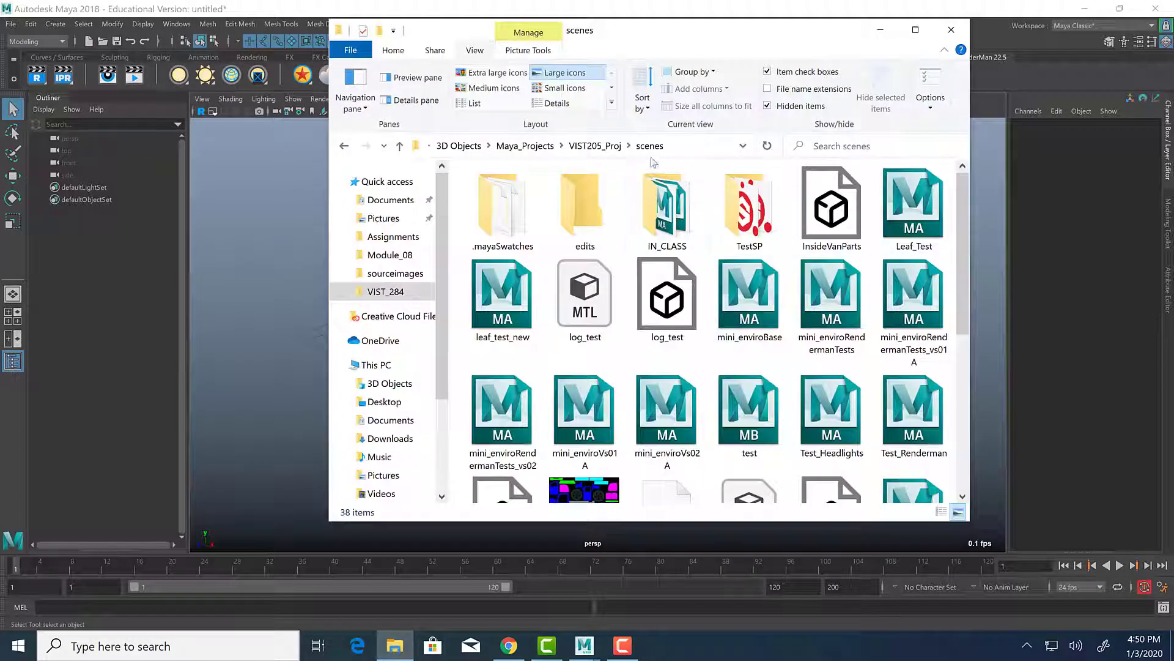
pyautogui.click(561, 146)
pyautogui.click(514, 270)
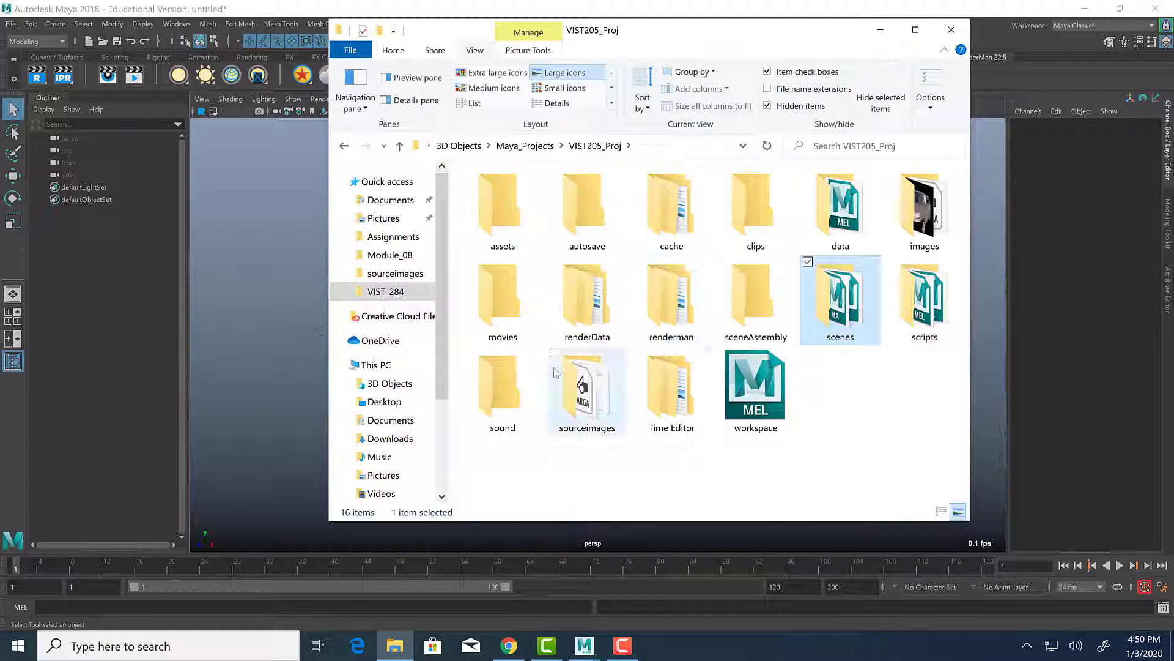
pyautogui.doubleClick(551, 374)
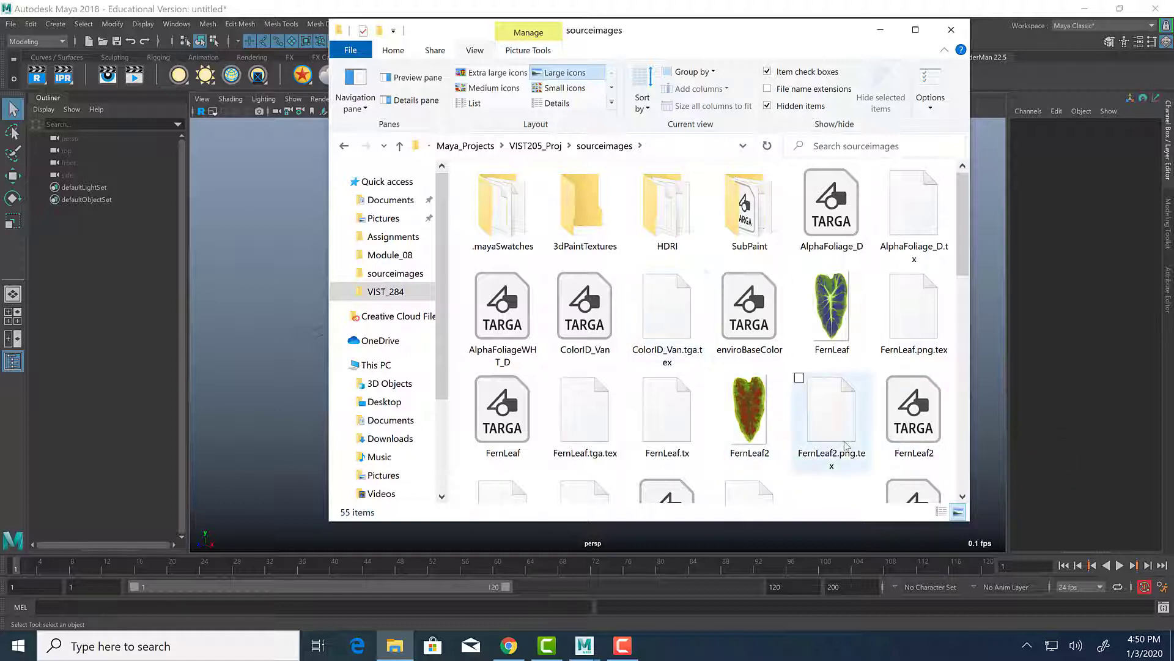
pyautogui.moveTo(856, 456); pyautogui.dragTo(752, 544)
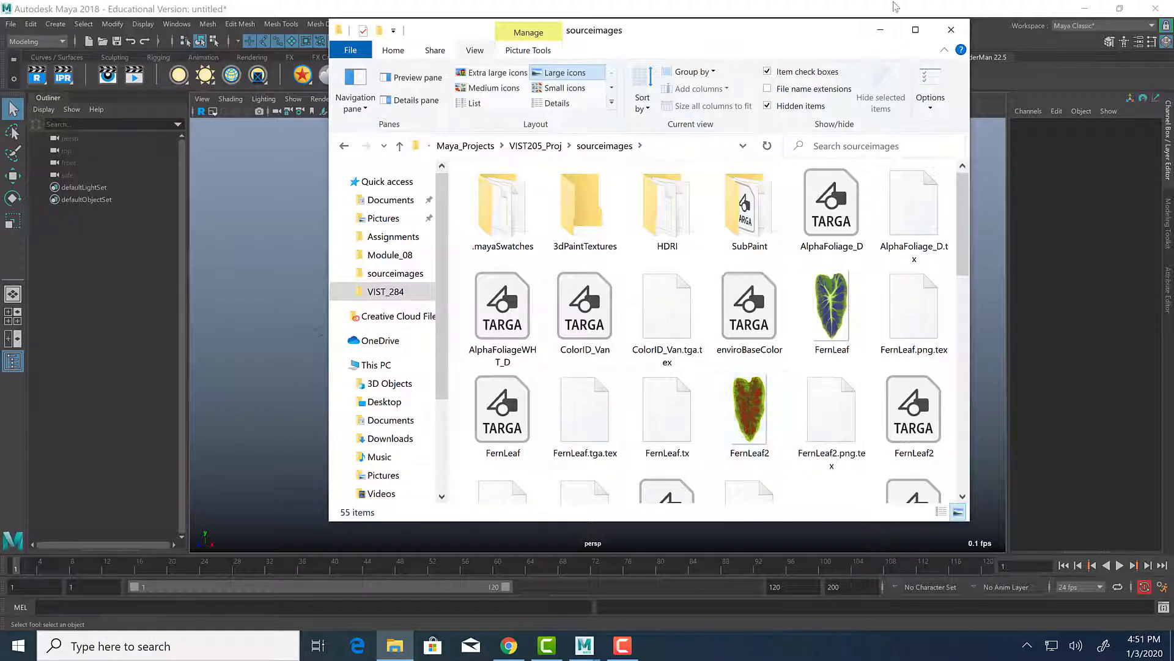
pyautogui.click(881, 34)
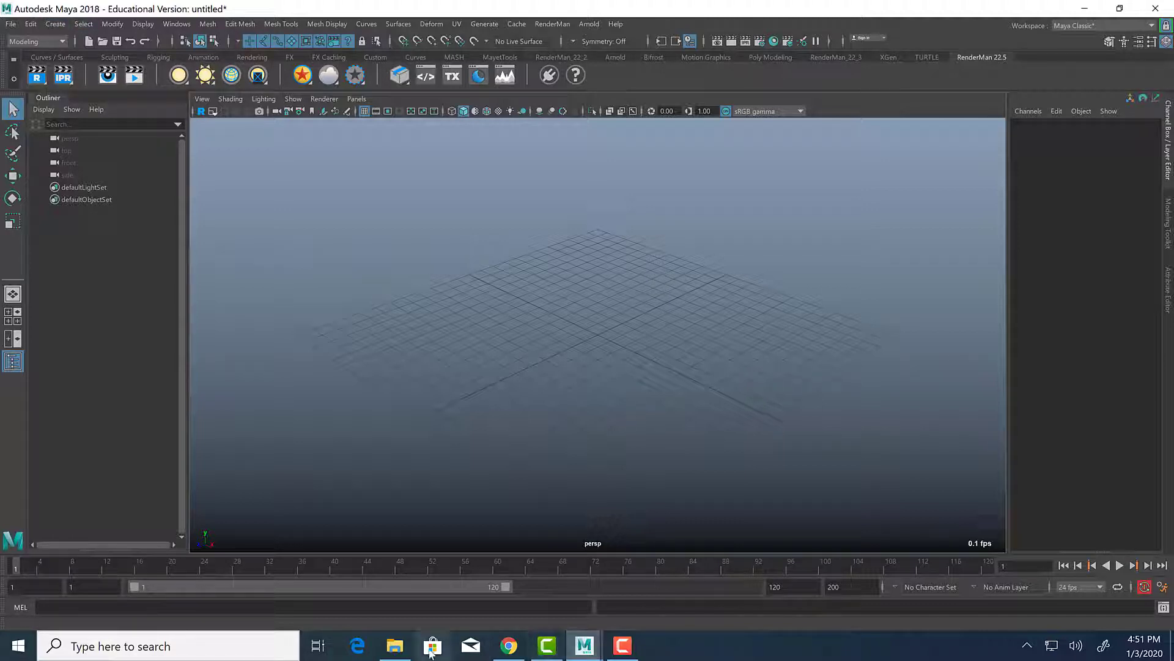
pyautogui.click(394, 645)
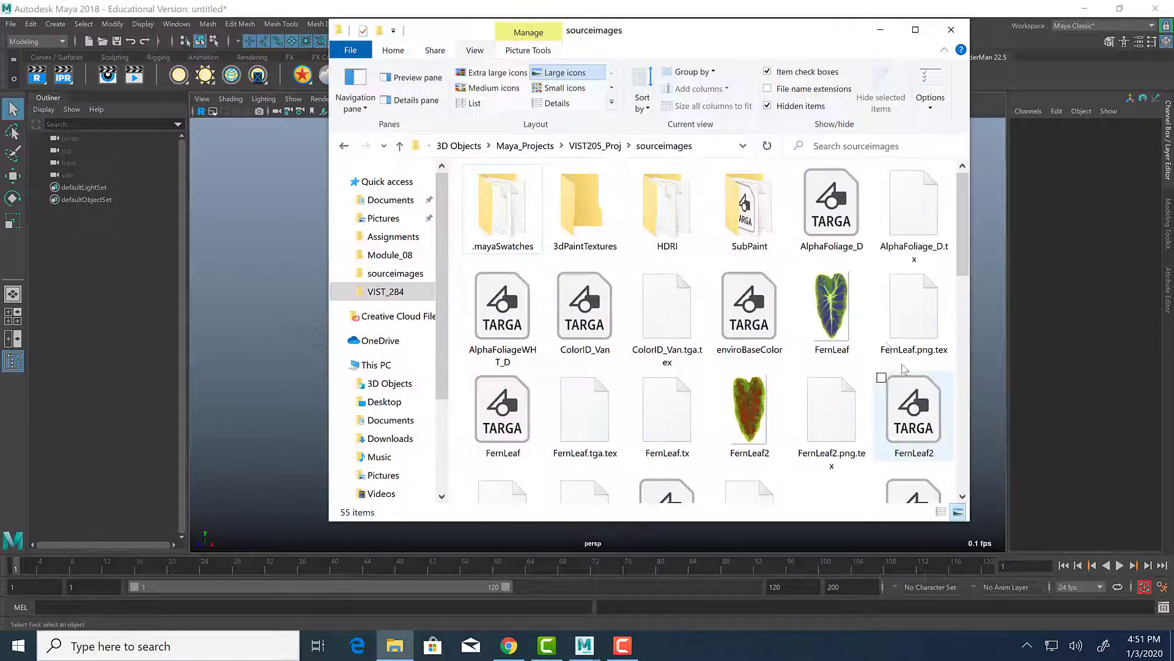
pyautogui.click(913, 431)
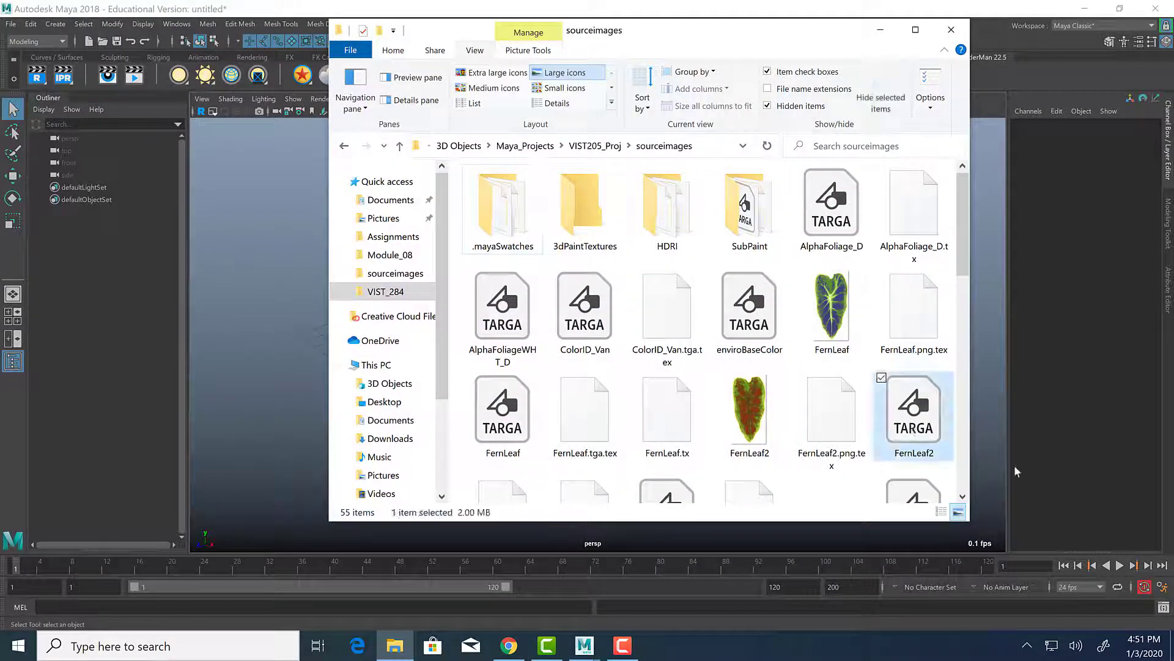
pyautogui.click(263, 241)
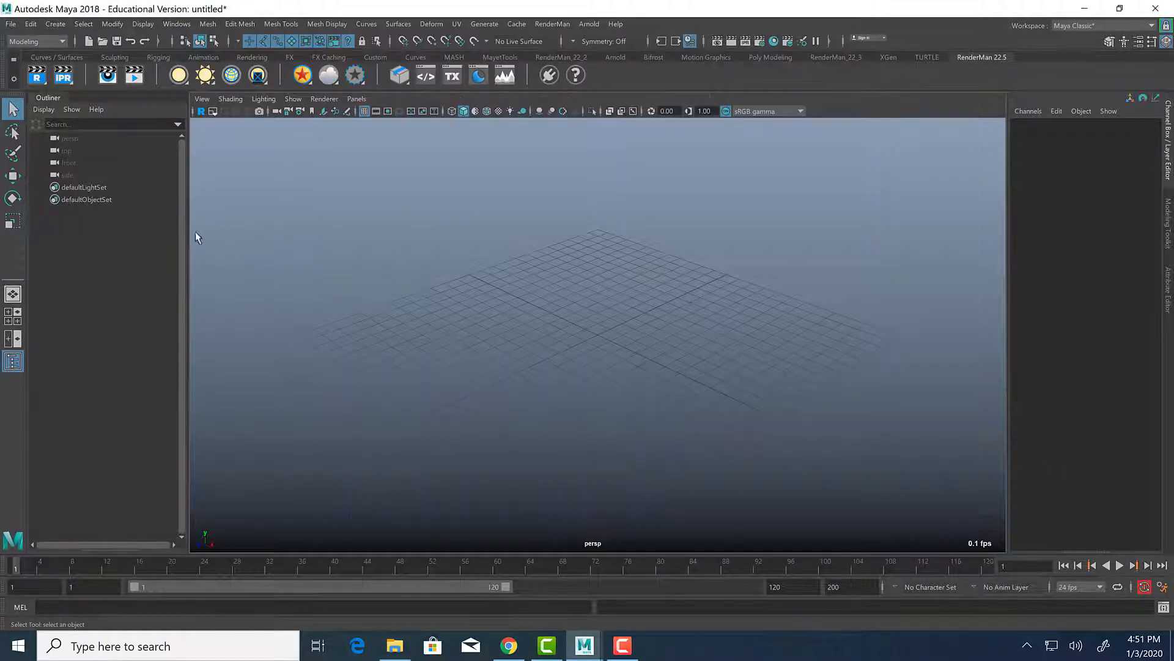
# Create a polygon plane and frame it in the viewport.
pyautogui.click(54, 25)
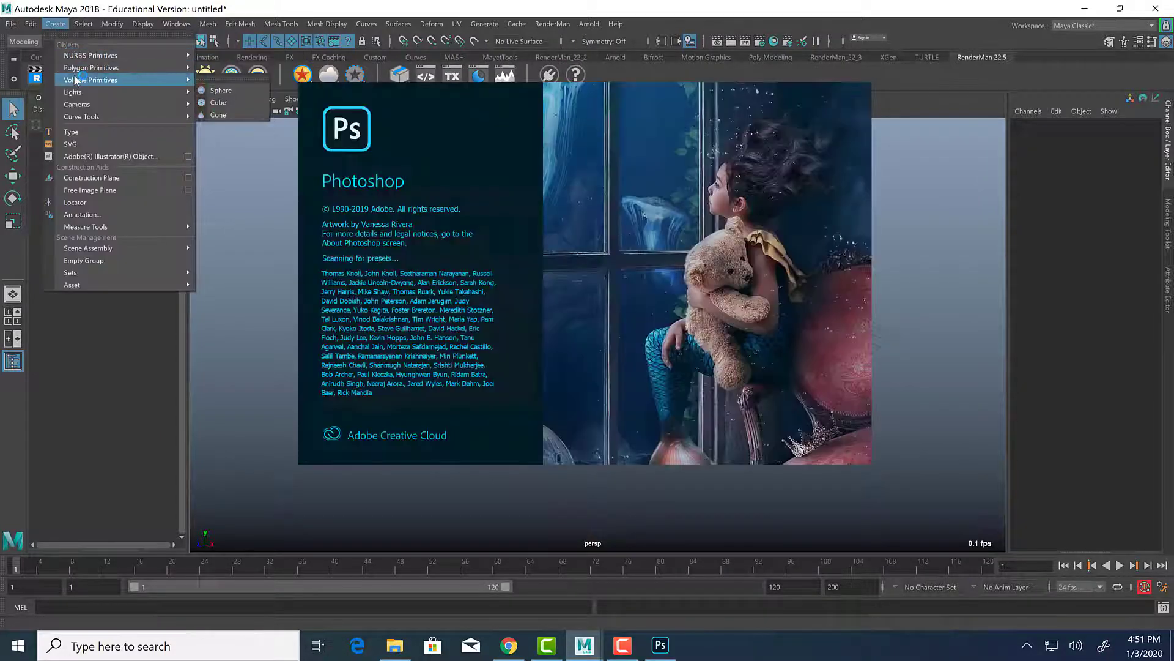
pyautogui.moveTo(72, 71)
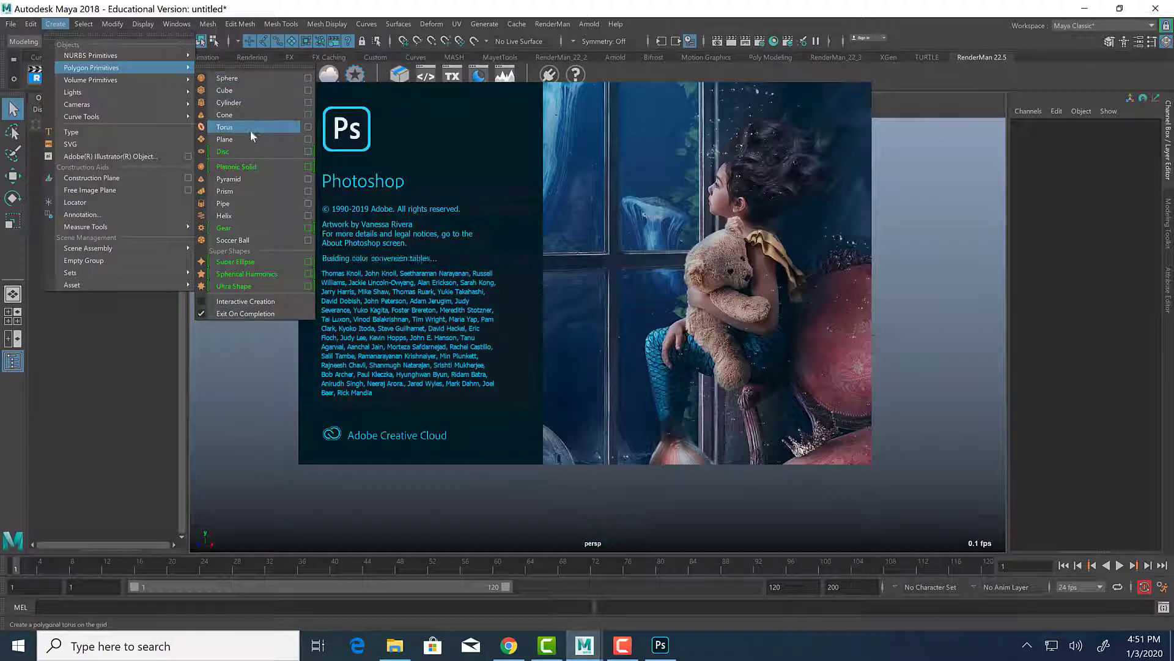
pyautogui.click(245, 140)
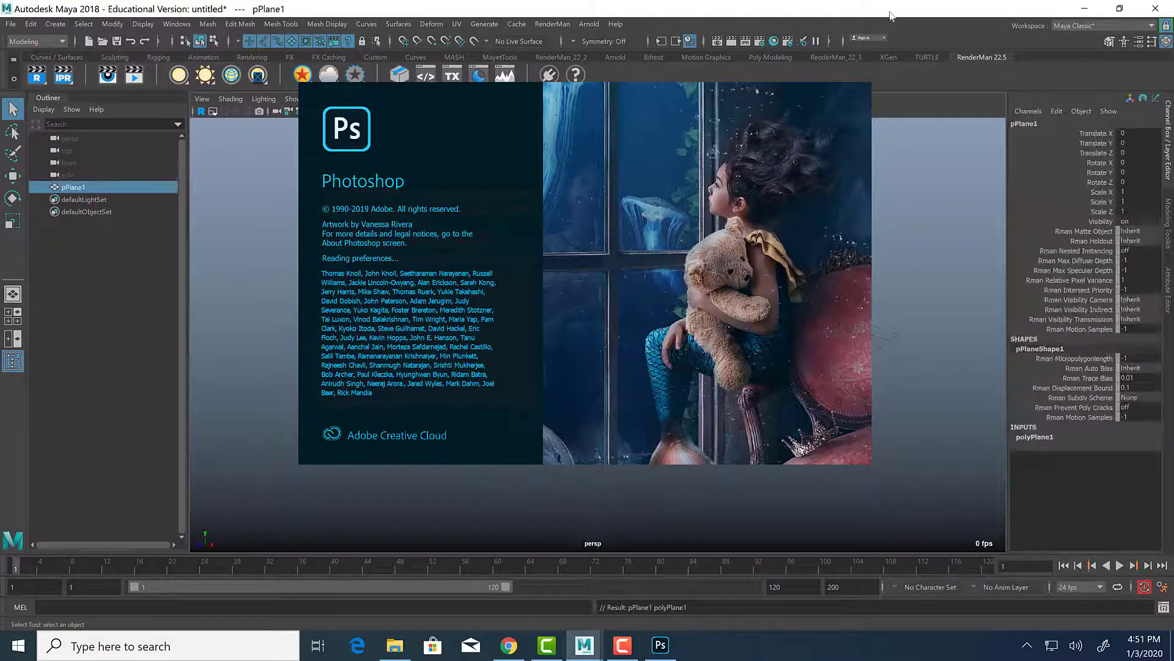
pyautogui.press('f')
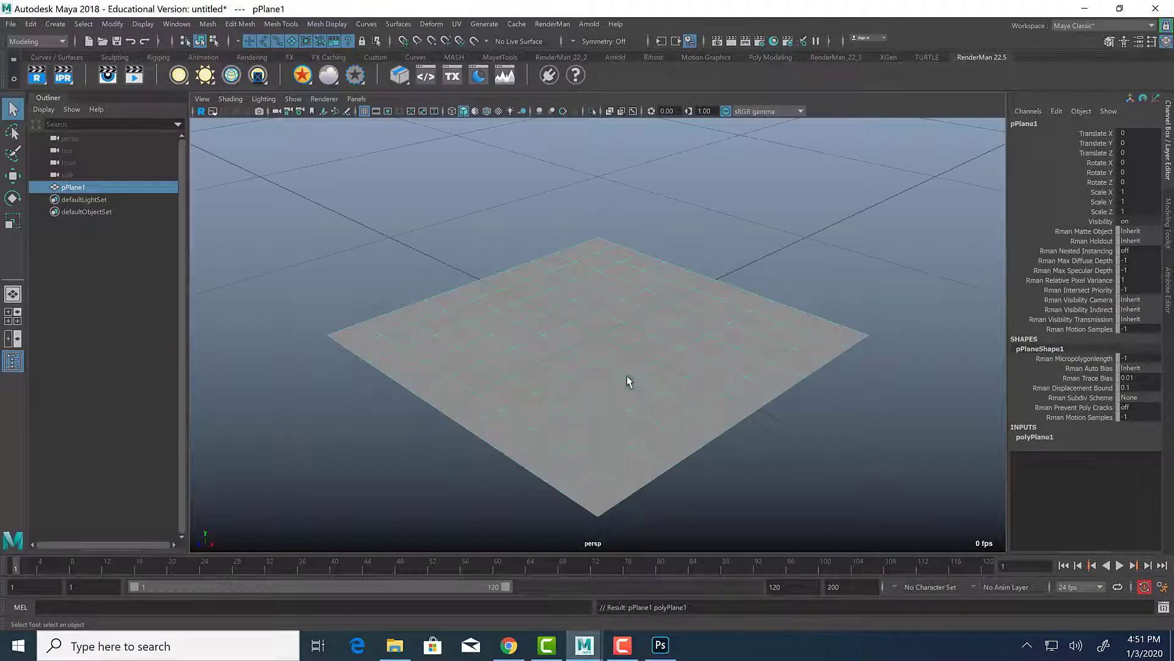
# Set polyPlane1 to Height 3, Subdivisions Height 3 and Subdivisions Width 1.
pyautogui.click(1043, 437)
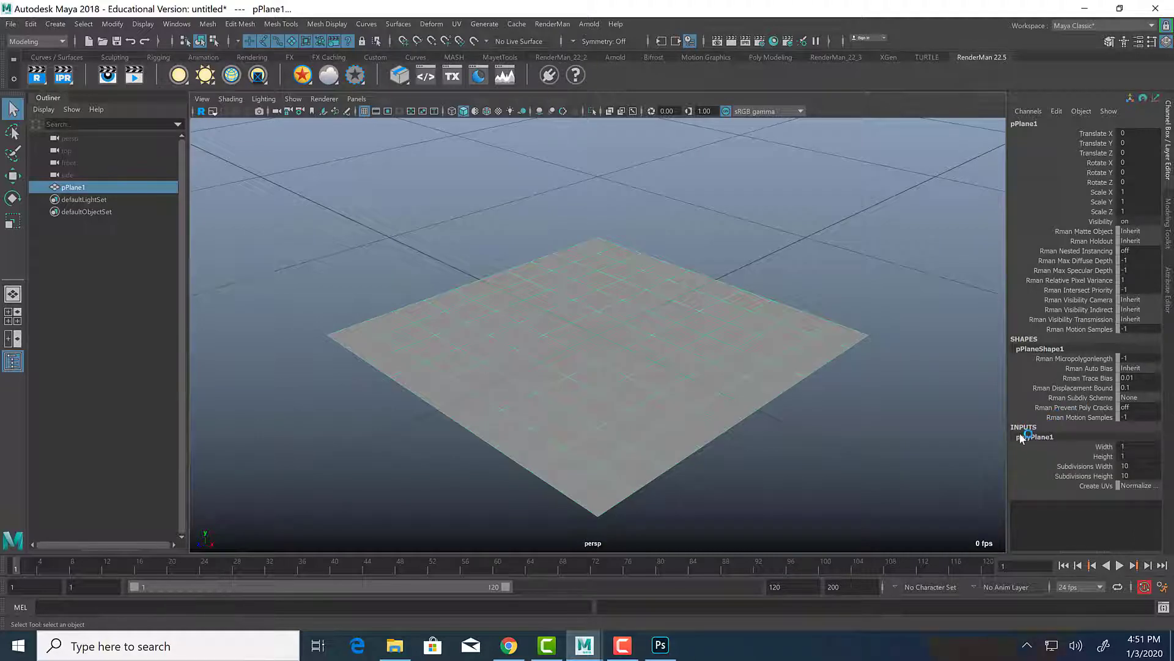
pyautogui.moveTo(1137, 466); pyautogui.dragTo(1138, 474)
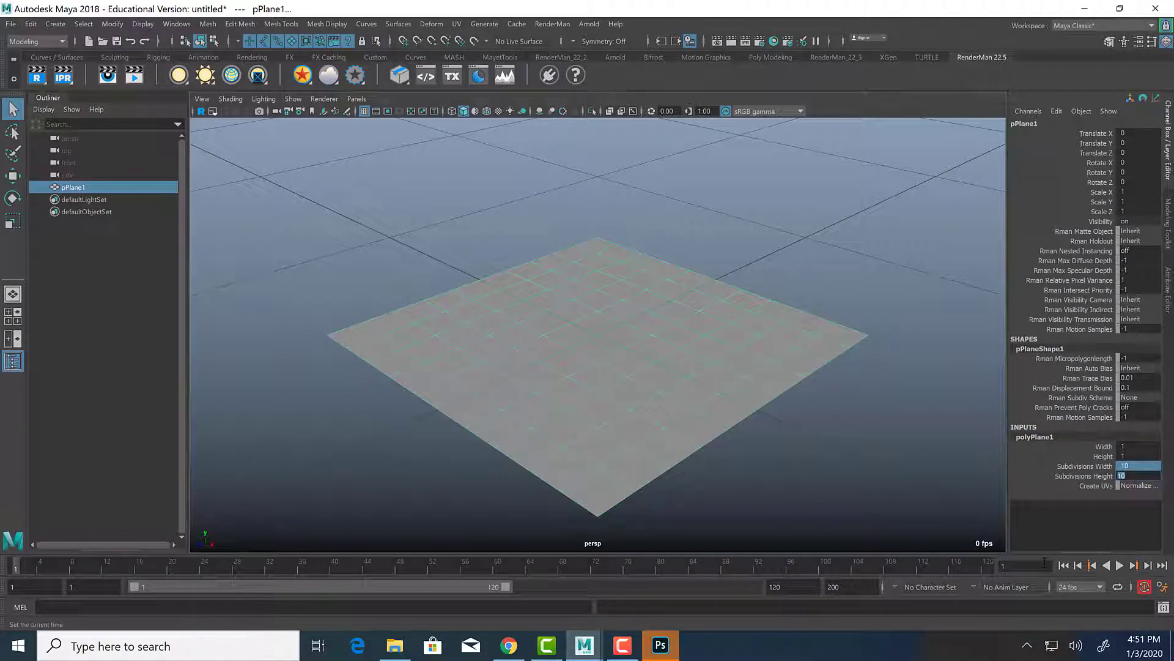
pyautogui.click(1137, 466)
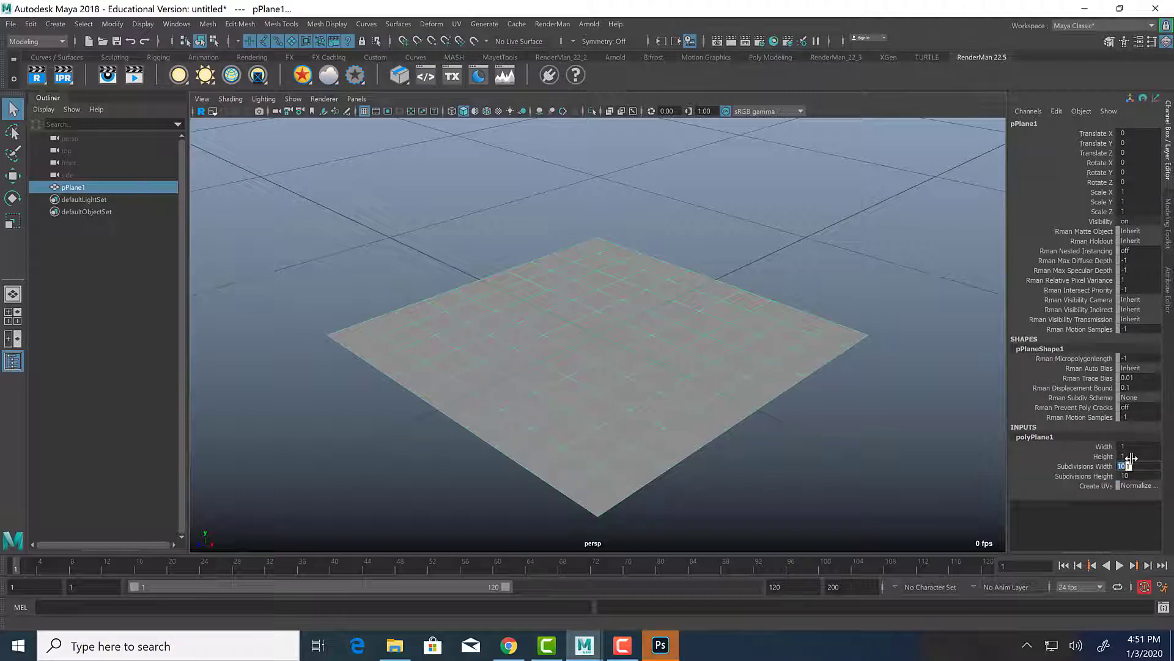
pyautogui.click(1130, 456)
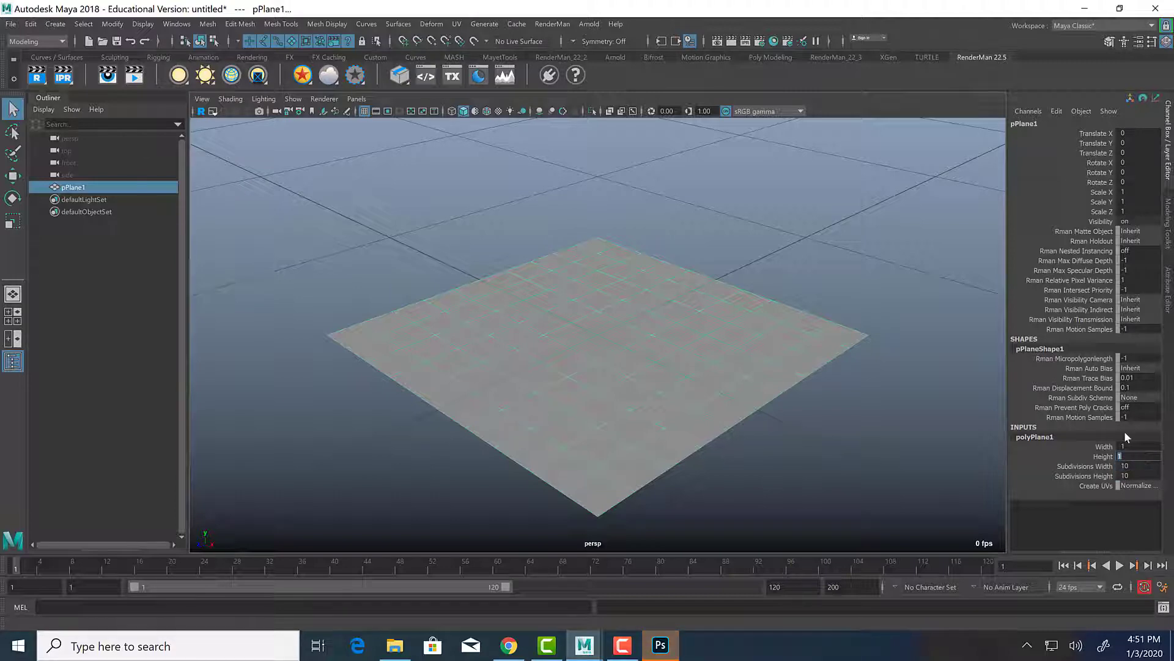
pyautogui.write('3')
pyautogui.press('Return')
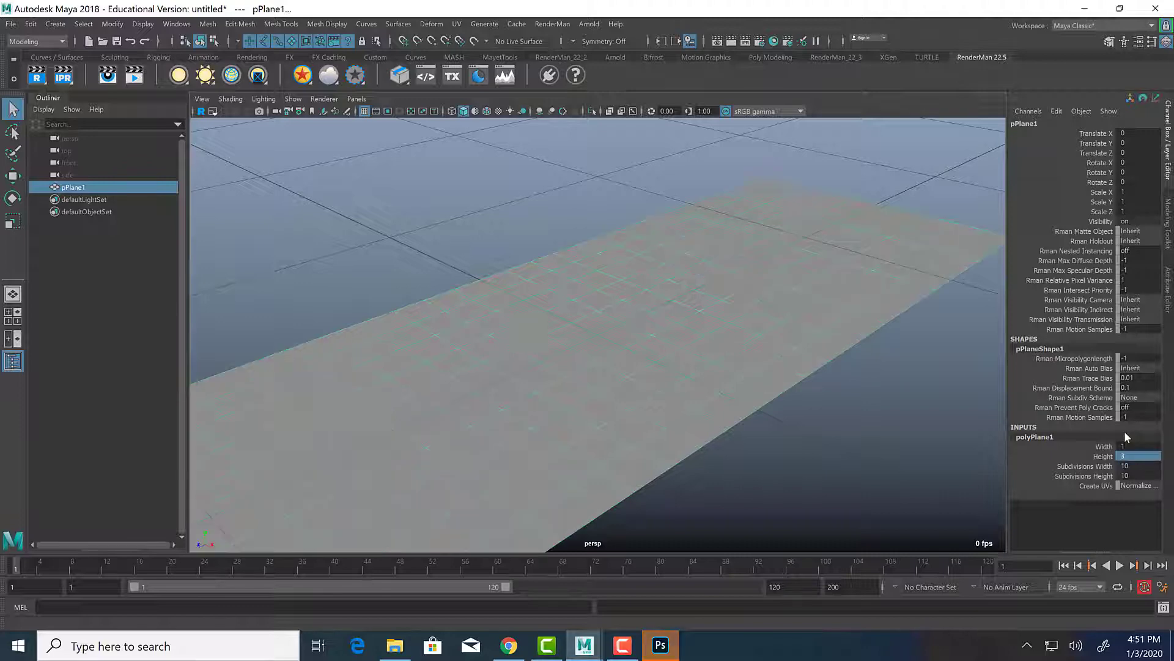
pyautogui.scroll(-5, 563, 374)
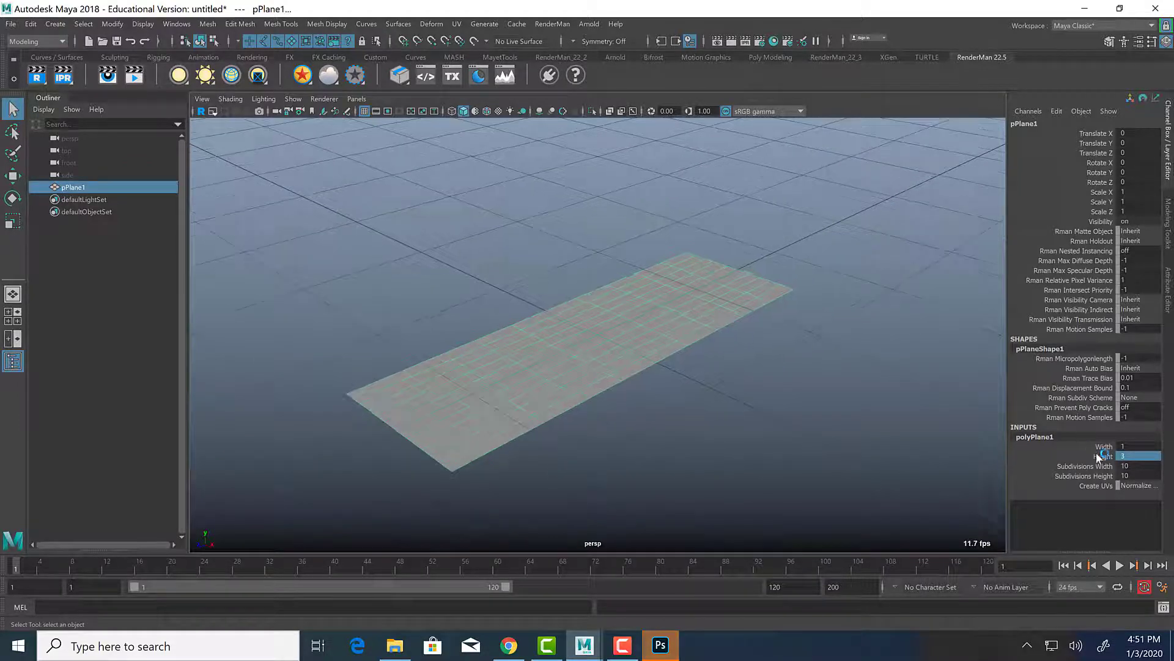
pyautogui.click(1136, 475)
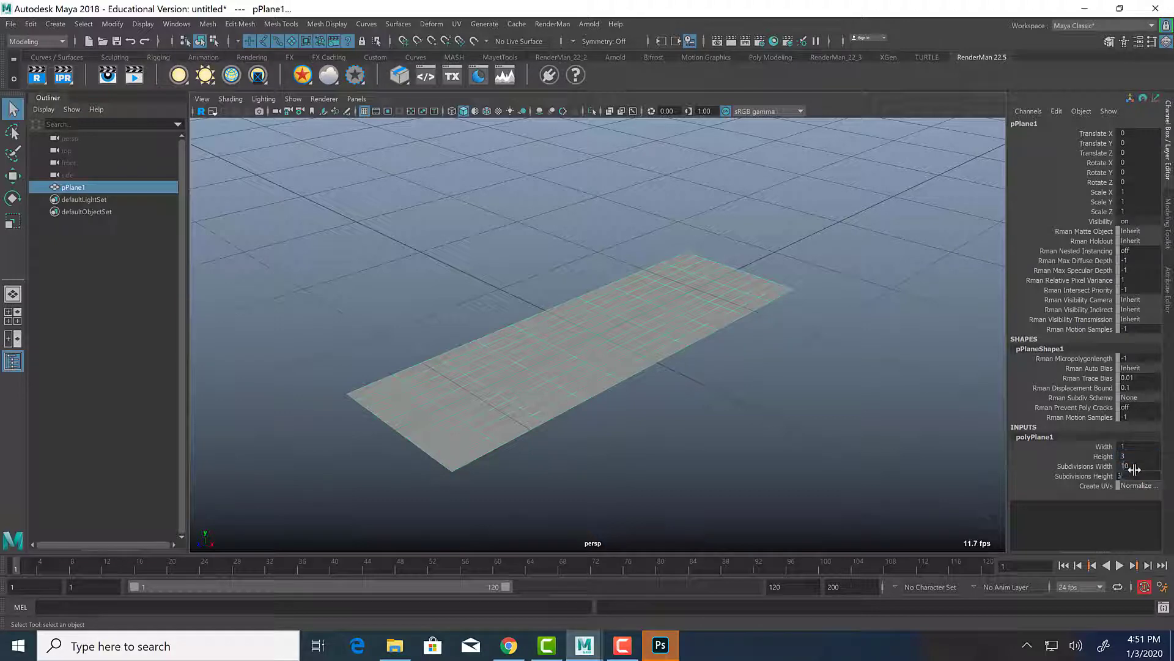
pyautogui.press('Return')
pyautogui.click(1131, 467)
pyautogui.press('Return')
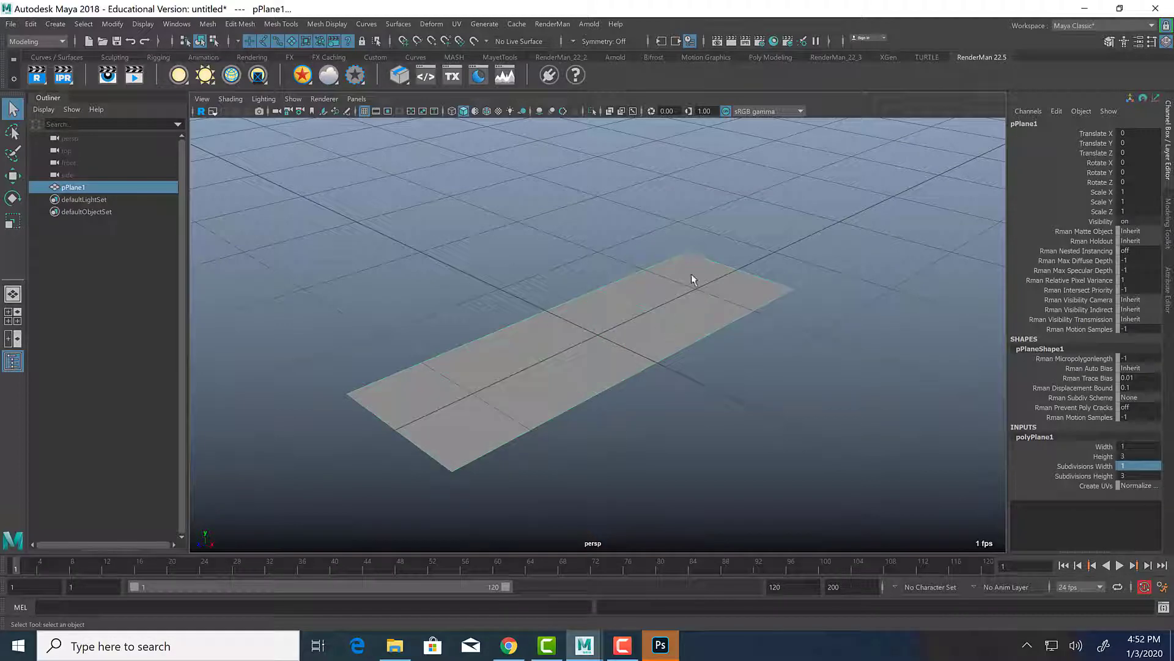
pyautogui.keyDown('alt'); pyautogui.moveTo(693, 280); pyautogui.dragTo(694, 312); pyautogui.keyUp('alt')
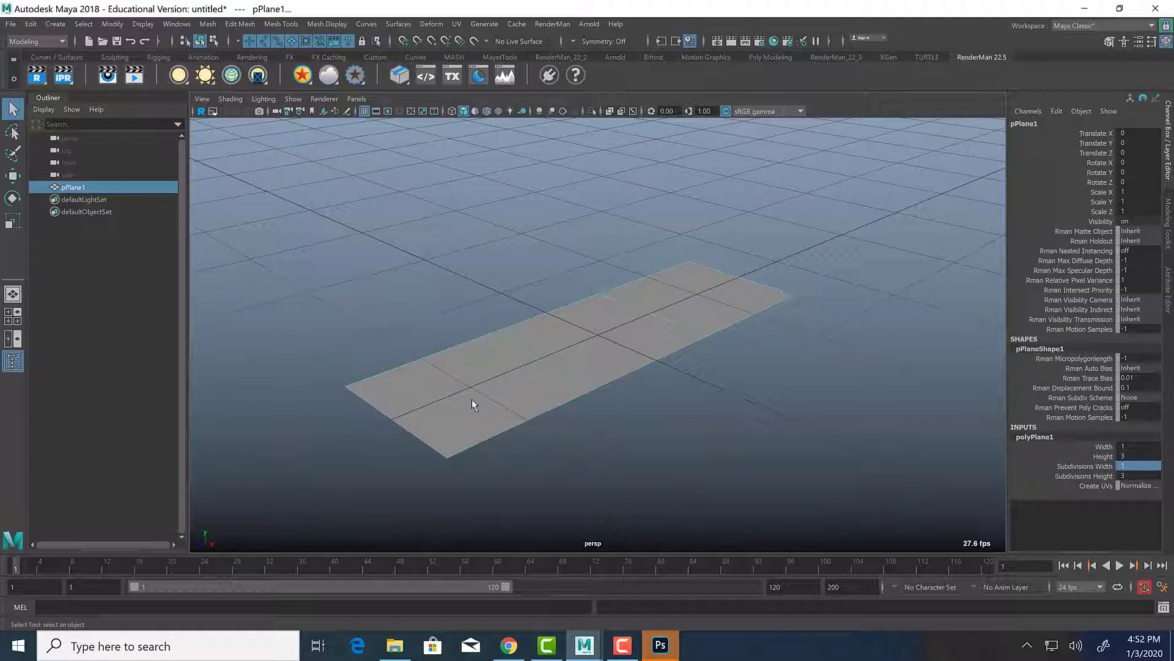
# Select the plane's inner crosswise edge and move it up about 0.36 units into a ridge.
pyautogui.click(214, 41)
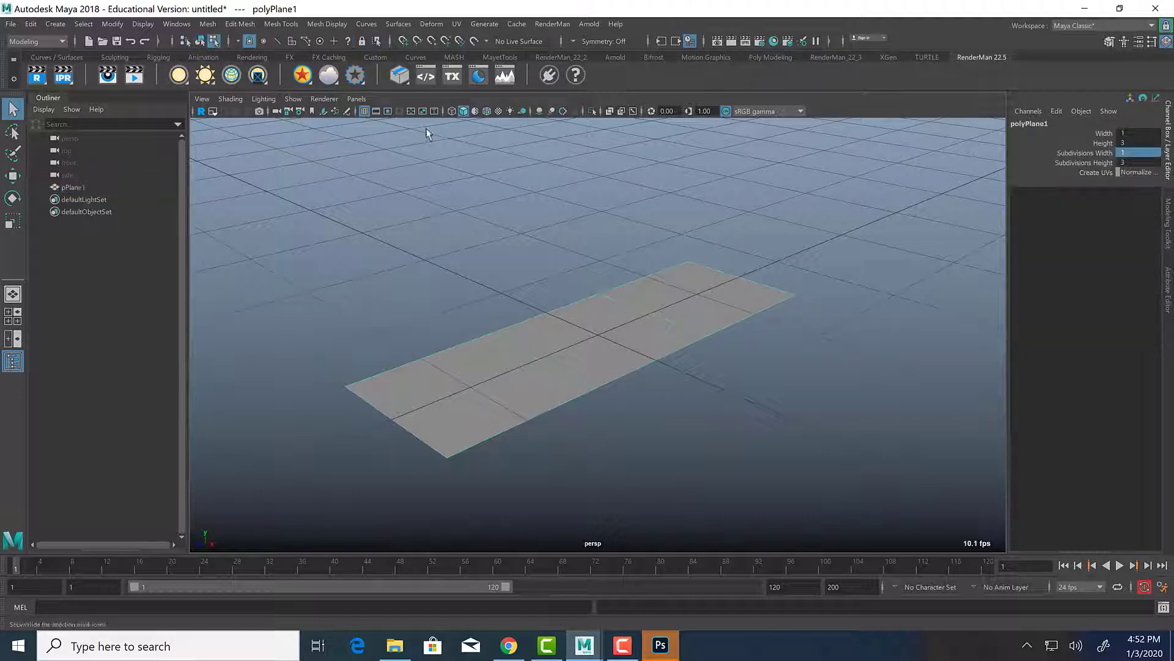
pyautogui.moveTo(666, 319); pyautogui.dragTo(666, 270, button='right')
pyautogui.click(672, 318)
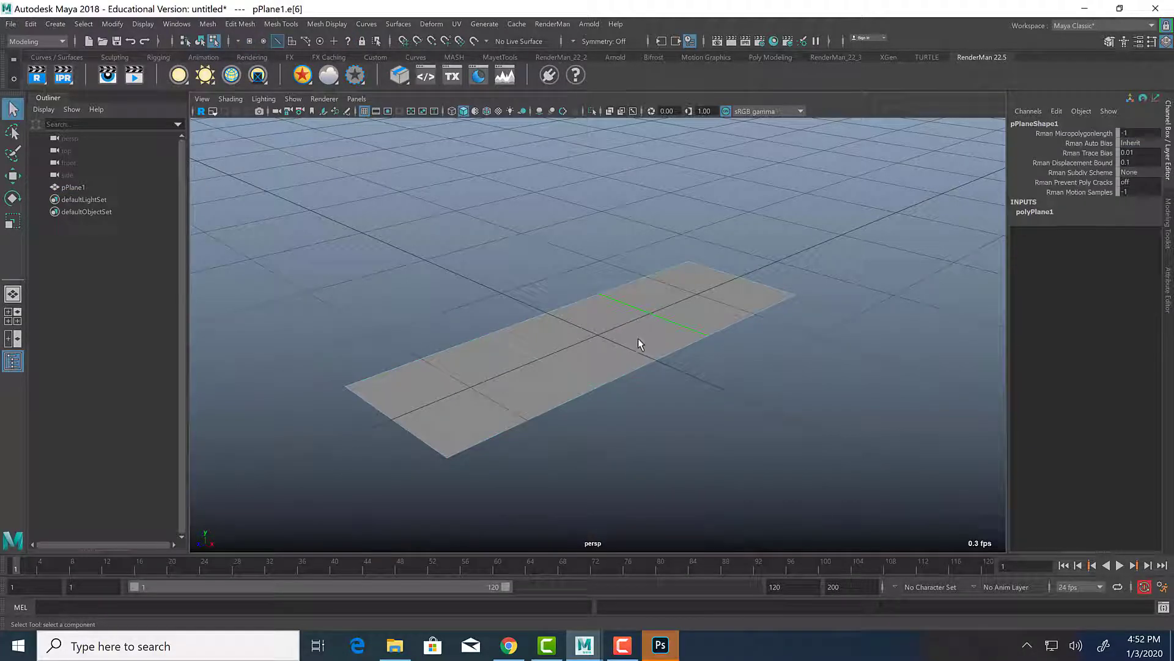
pyautogui.click(558, 369)
pyautogui.press('w')
pyautogui.moveTo(598, 278); pyautogui.dragTo(592, 224)
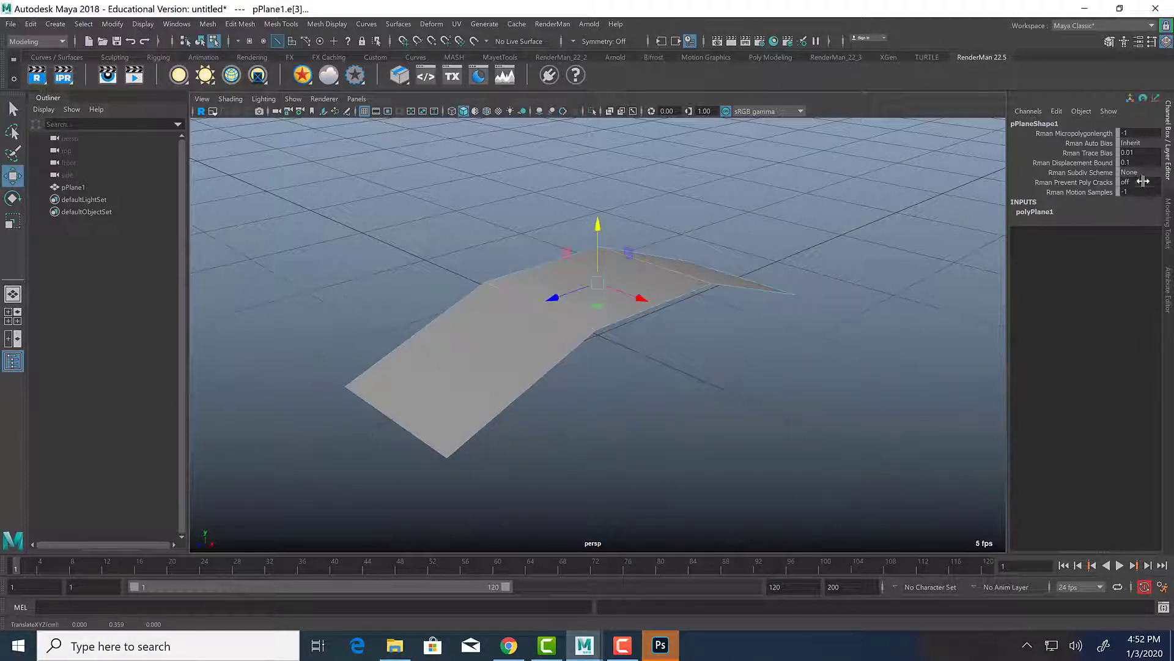
pyautogui.click(1167, 242)
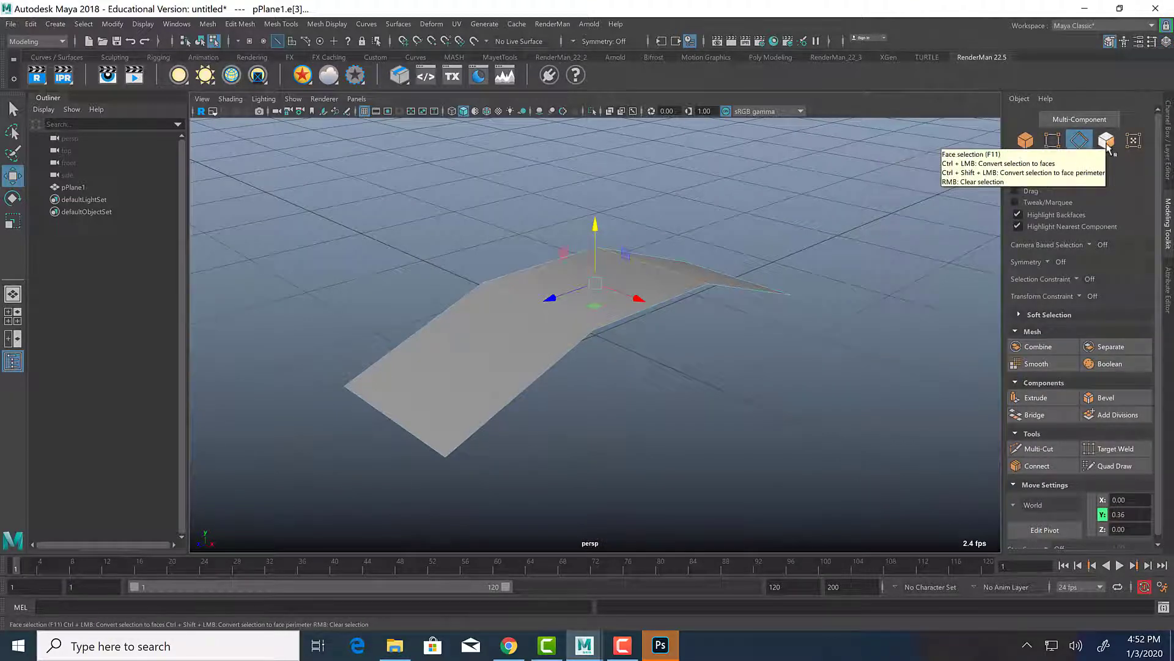
# Snap the plane's pivot to its near end using vertex snapping.
pyautogui.click(1025, 140)
pyautogui.moveTo(661, 296)
pyautogui.keyDown('alt'); pyautogui.mouseDown()
pyautogui.moveTo(597, 269)
pyautogui.moveTo(690, 325)
pyautogui.moveTo(666, 296)
pyautogui.mouseUp(); pyautogui.keyUp('alt')
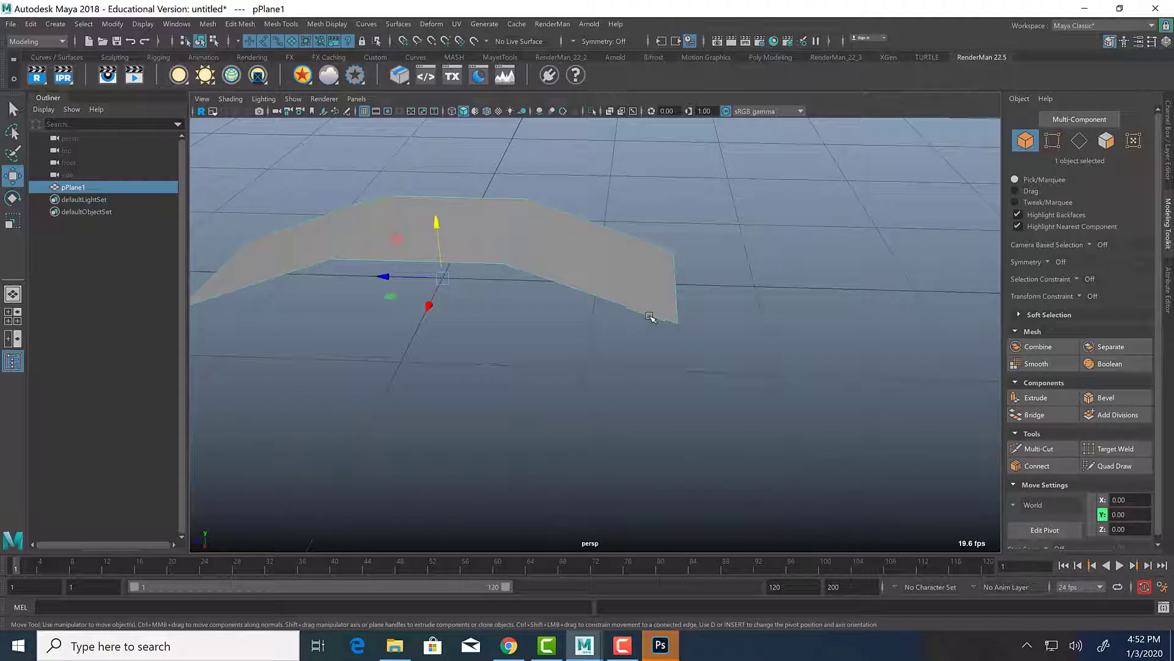
pyautogui.press('d')
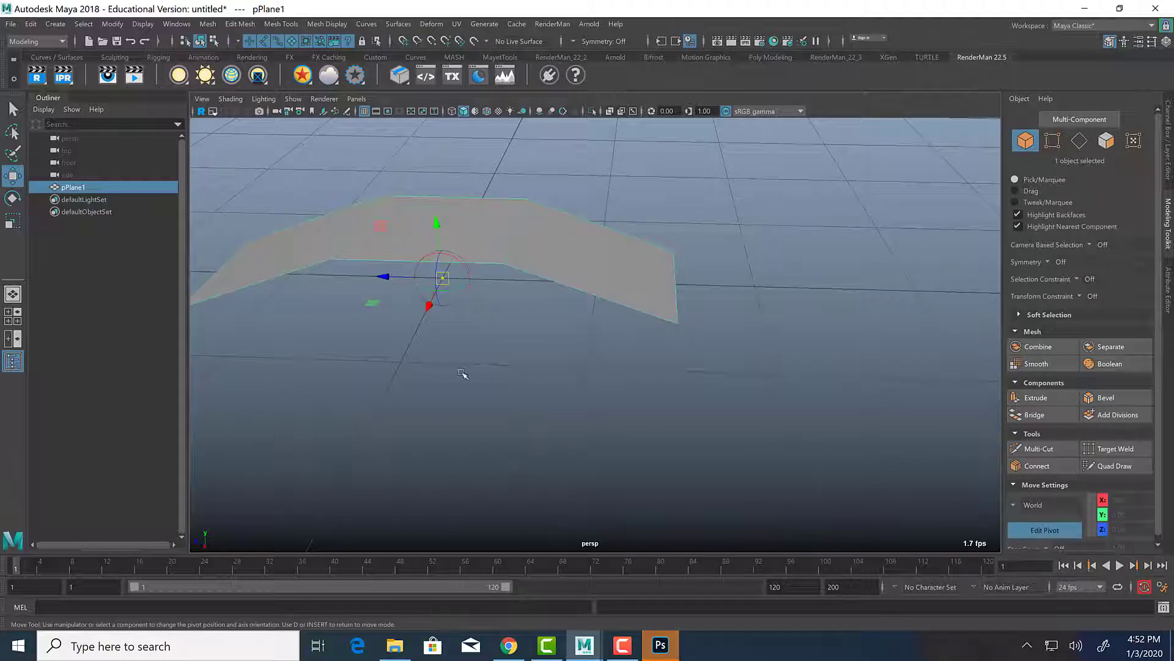
pyautogui.press('v')
pyautogui.moveTo(443, 279); pyautogui.dragTo(663, 320)
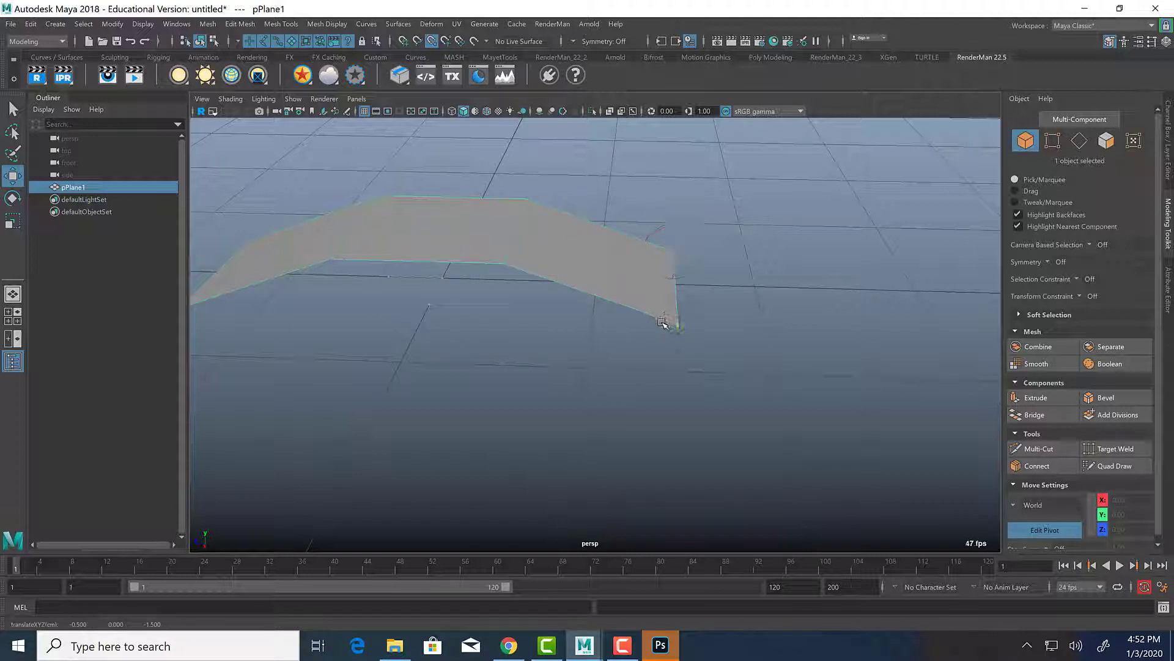
pyautogui.keyDown('alt'); pyautogui.moveTo(762, 333); pyautogui.dragTo(716, 347); pyautogui.keyUp('alt')
pyautogui.press('d')
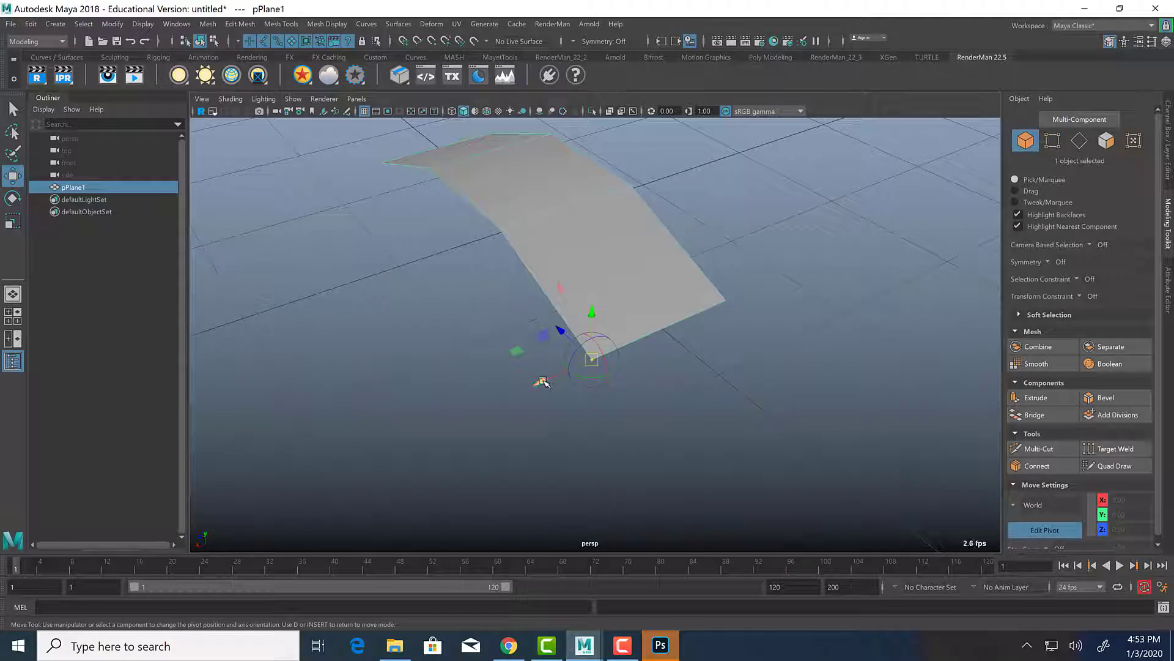
pyautogui.moveTo(543, 382); pyautogui.dragTo(631, 374)
pyautogui.keyDown('alt'); pyautogui.moveTo(632, 375); pyautogui.dragTo(728, 428, button='right'); pyautogui.keyUp('alt')
pyautogui.keyDown('alt'); pyautogui.moveTo(768, 388); pyautogui.dragTo(552, 375); pyautogui.keyUp('alt')
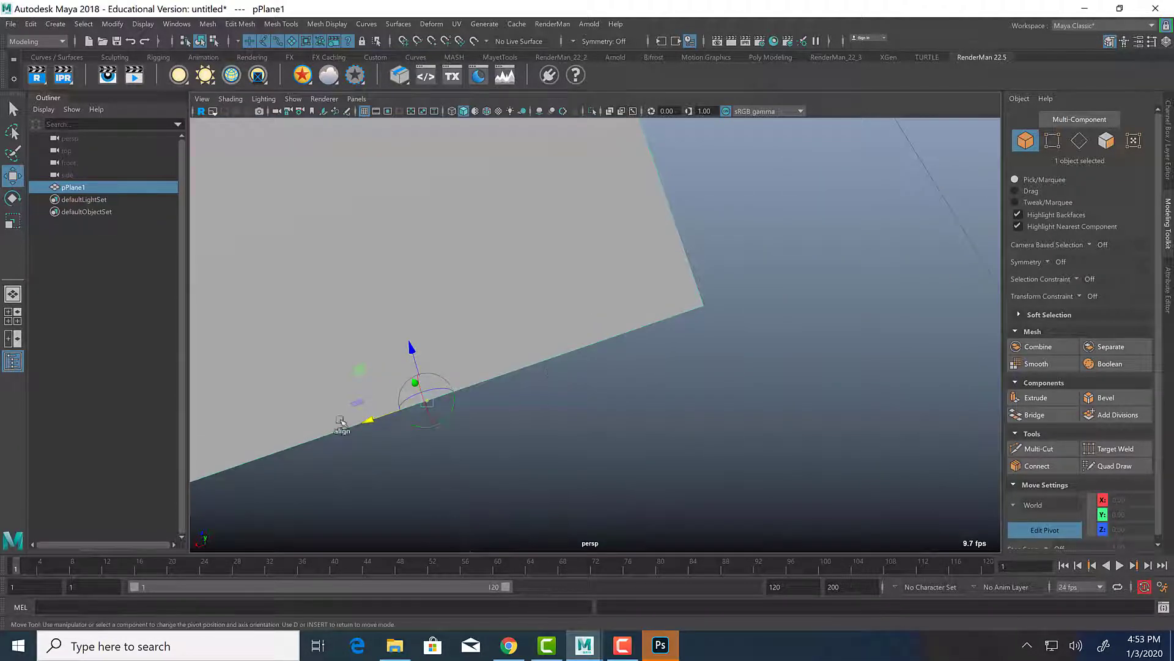
pyautogui.moveTo(367, 421); pyautogui.dragTo(371, 425)
pyautogui.keyDown('alt'); pyautogui.moveTo(781, 514); pyautogui.dragTo(593, 314); pyautogui.keyUp('alt')
# Tilt the plane about 31 degrees around X, then grid-snap it onto the origin.
pyautogui.press('e')
pyautogui.moveTo(597, 257); pyautogui.dragTo(800, 364)
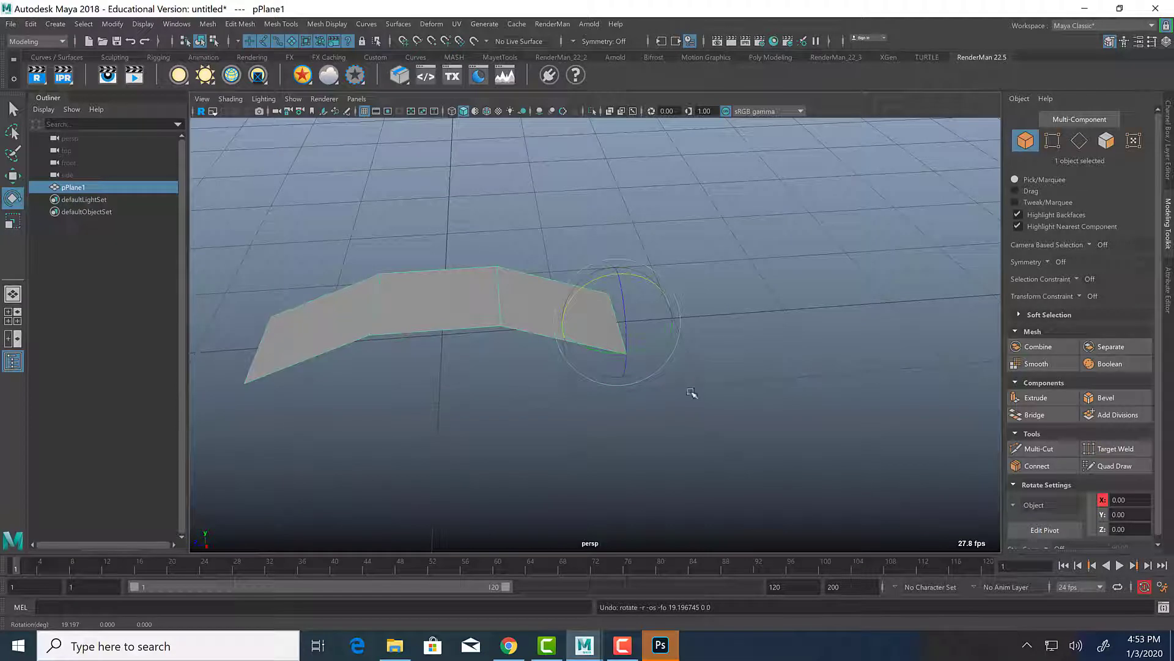
pyautogui.press('w')
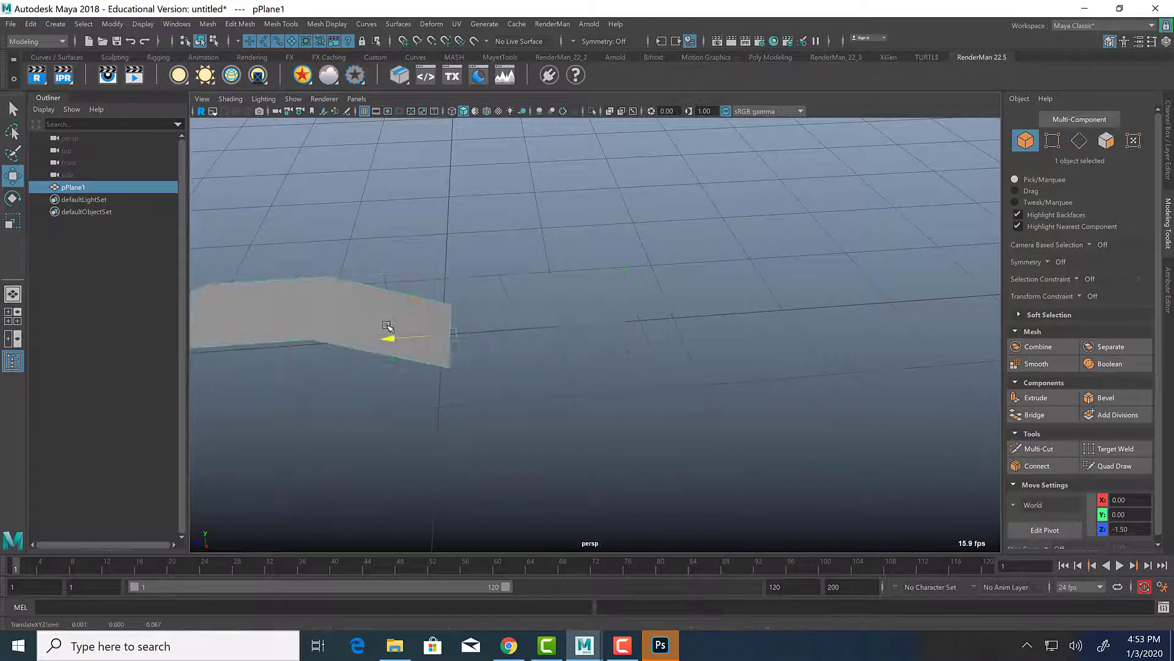
pyautogui.hotkey('ctrl', 'z')
pyautogui.hotkey('ctrl', 'z')
pyautogui.hotkey('ctrl', 'z')
pyautogui.hotkey('ctrl', 'z')
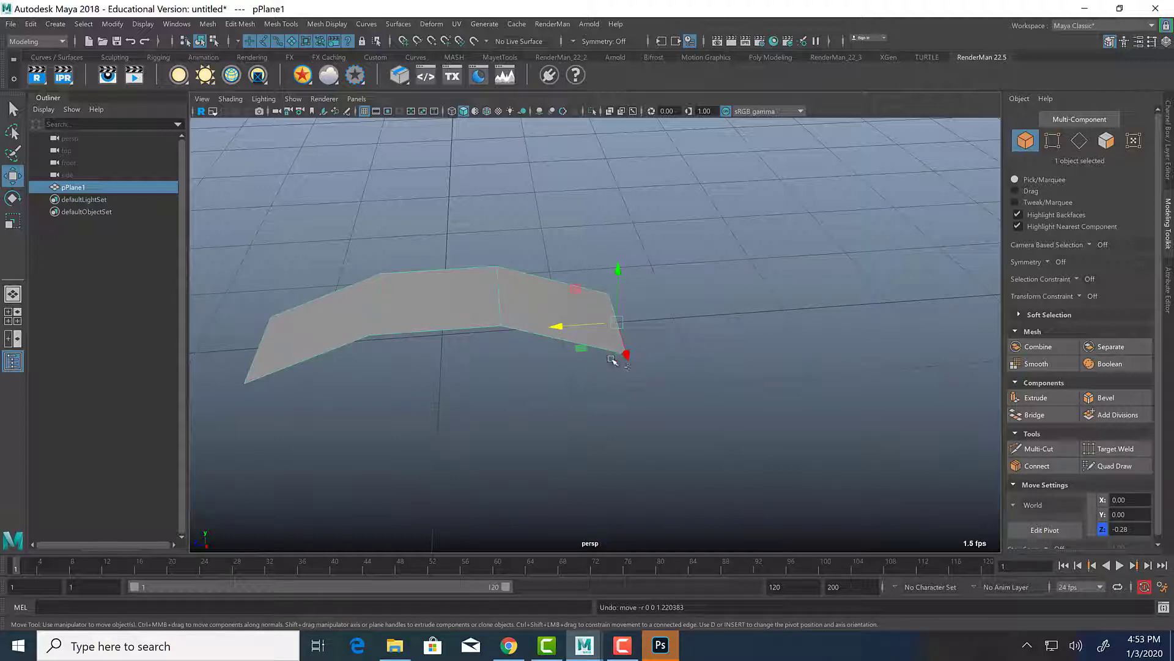
pyautogui.press('x')
pyautogui.moveTo(617, 324); pyautogui.dragTo(463, 322)
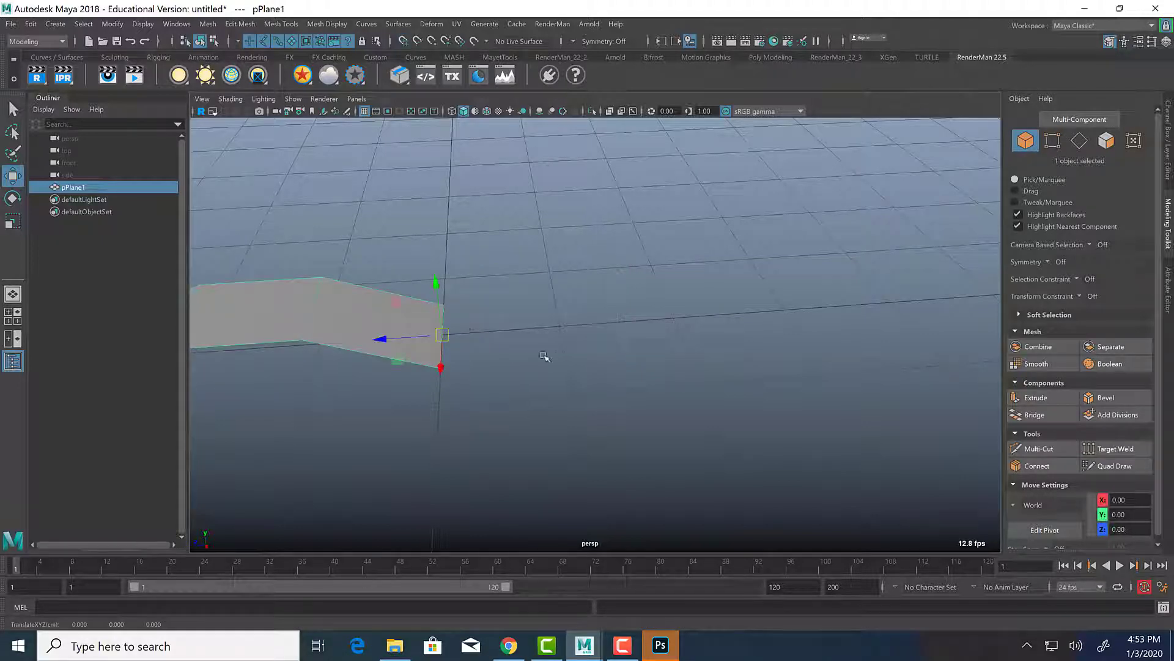
pyautogui.keyDown('alt'); pyautogui.moveTo(535, 322); pyautogui.dragTo(637, 331); pyautogui.keyUp('alt')
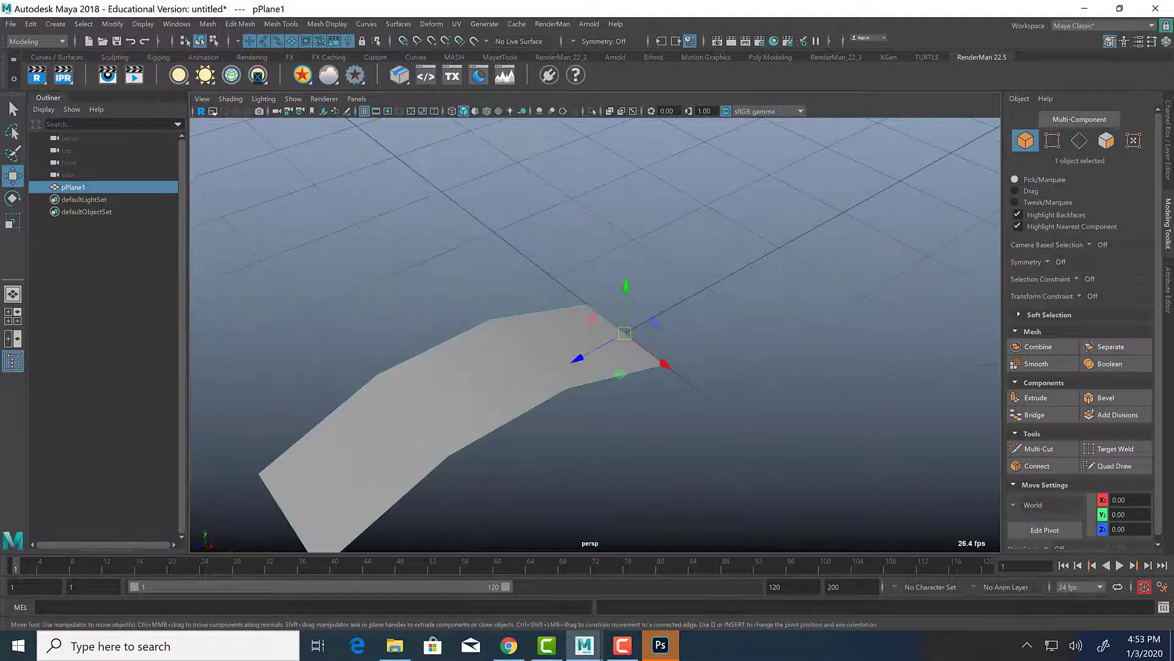
# Freeze the plane's transformations so its translate values read zero.
pyautogui.click(1169, 144)
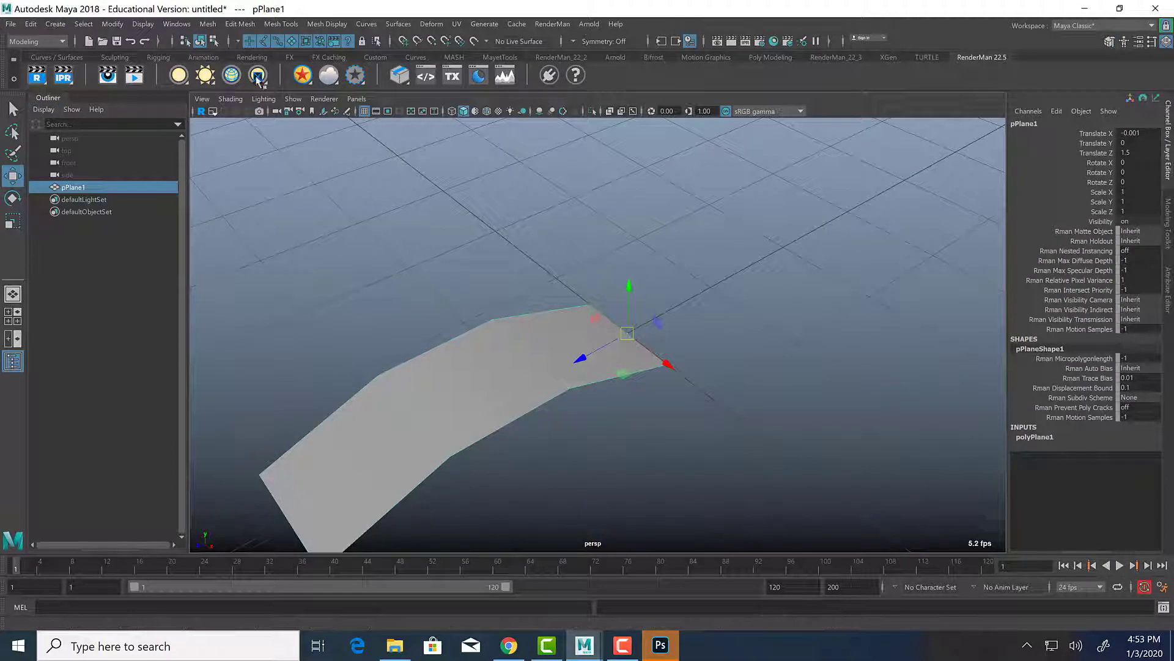
pyautogui.click(113, 24)
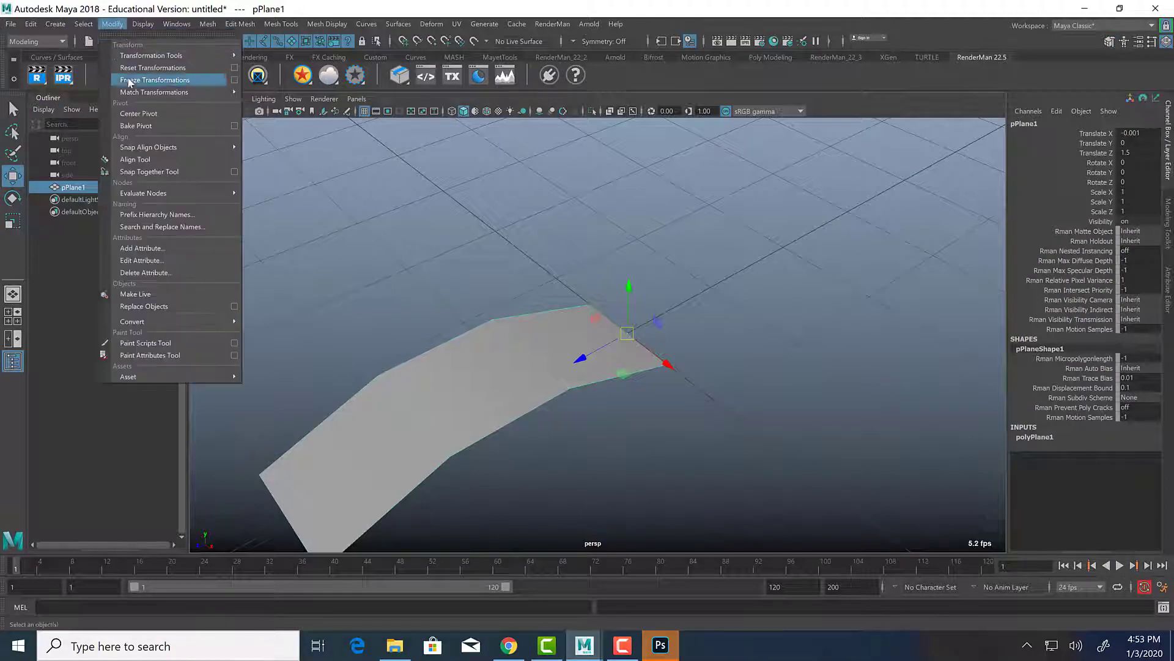
pyautogui.click(154, 80)
pyautogui.keyDown('alt'); pyautogui.moveTo(839, 409); pyautogui.dragTo(812, 405); pyautogui.keyUp('alt')
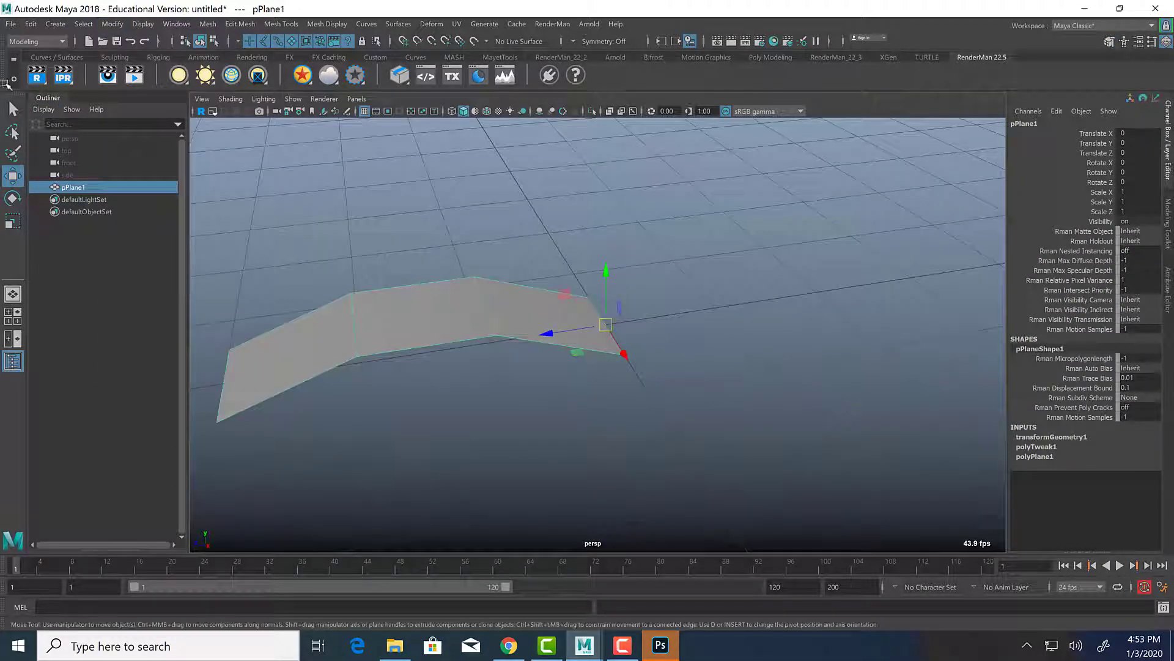
# Delete the plane's construction history from the custom shelf.
pyautogui.click(770, 57)
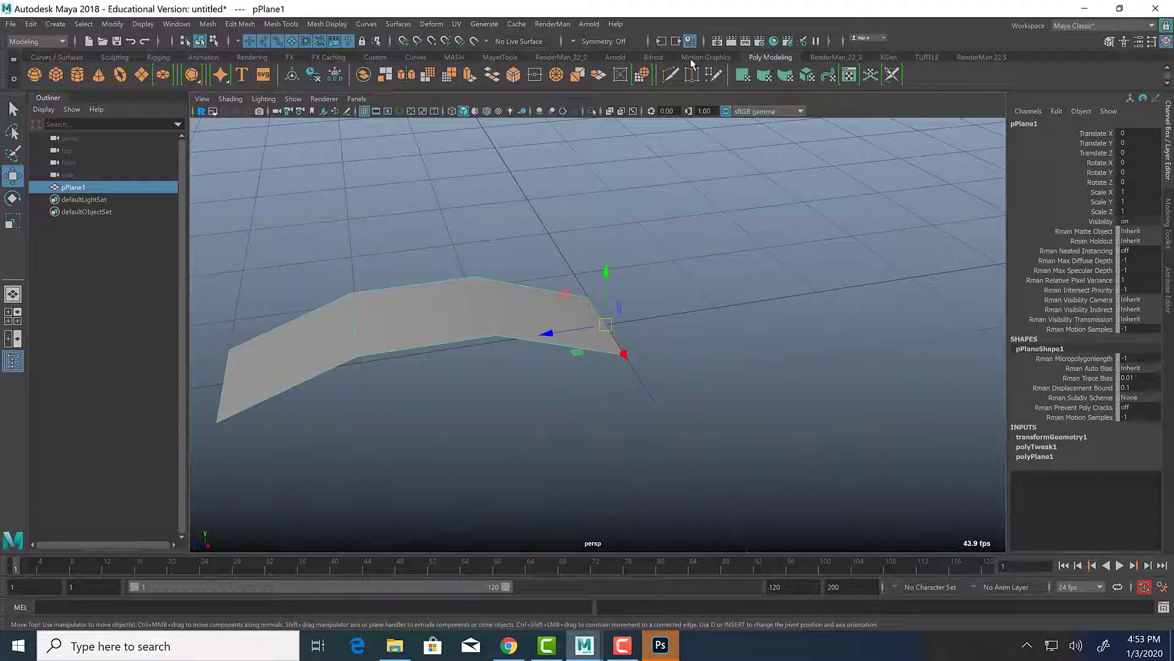
pyautogui.click(500, 57)
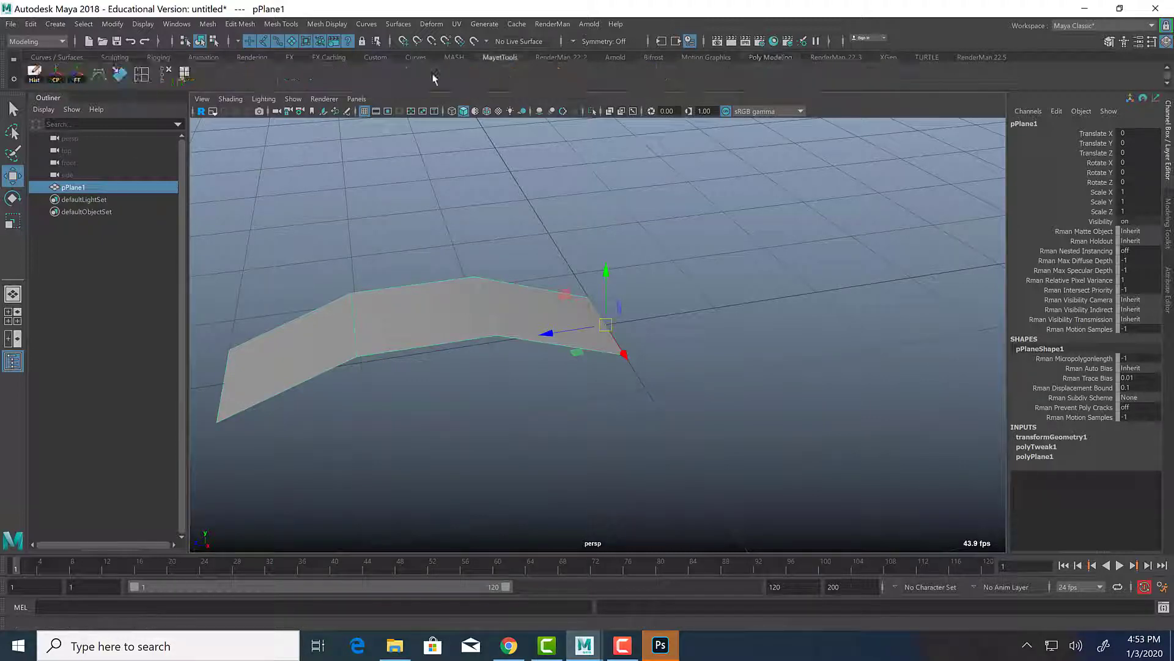
pyautogui.click(34, 73)
pyautogui.keyDown('alt'); pyautogui.moveTo(615, 355); pyautogui.dragTo(742, 341); pyautogui.keyUp('alt')
pyautogui.keyDown('alt'); pyautogui.moveTo(742, 344); pyautogui.dragTo(731, 324, button='right'); pyautogui.keyUp('alt')
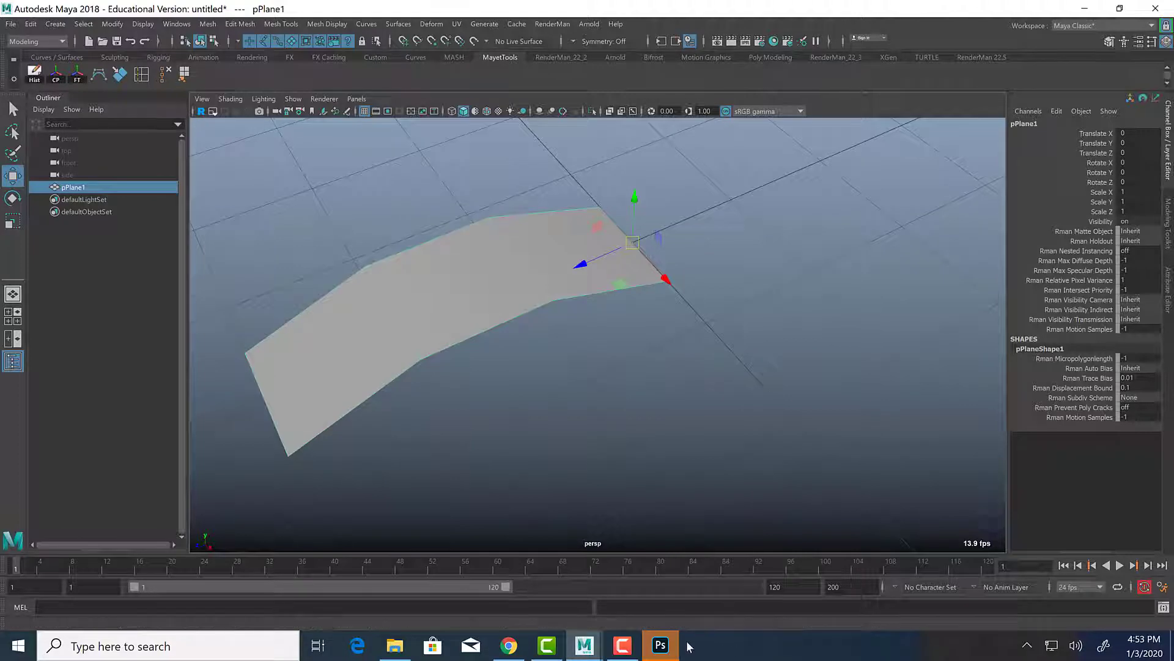
# Save the scene as Fern_test01 using Save Scene As.
pyautogui.click(10, 24)
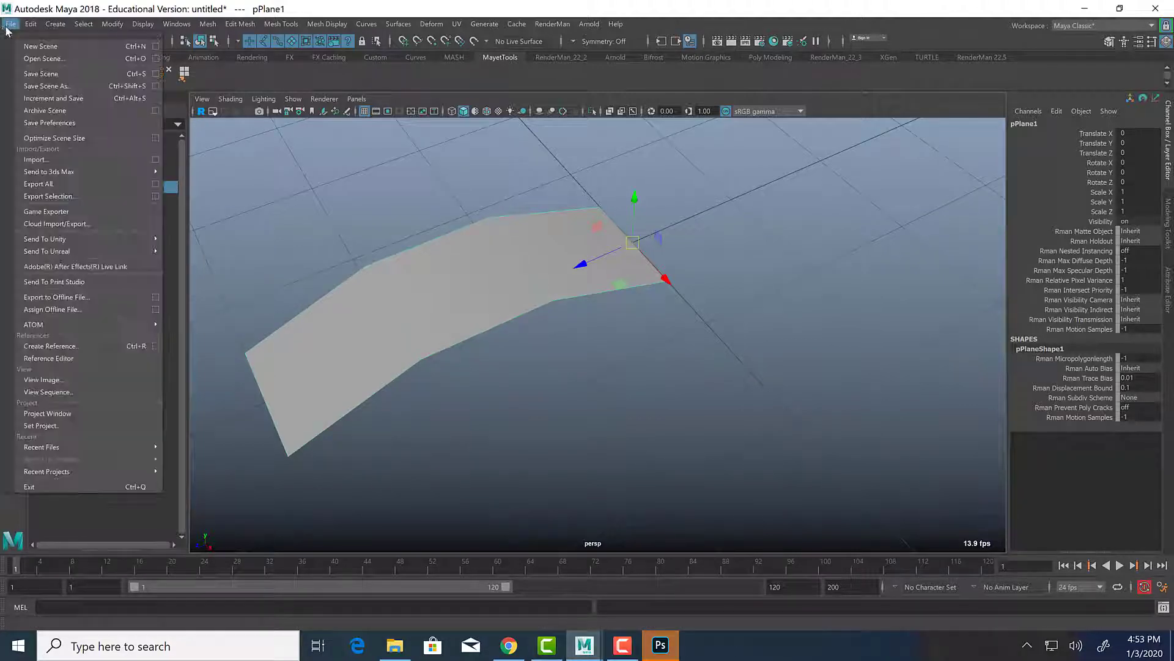
pyautogui.click(39, 86)
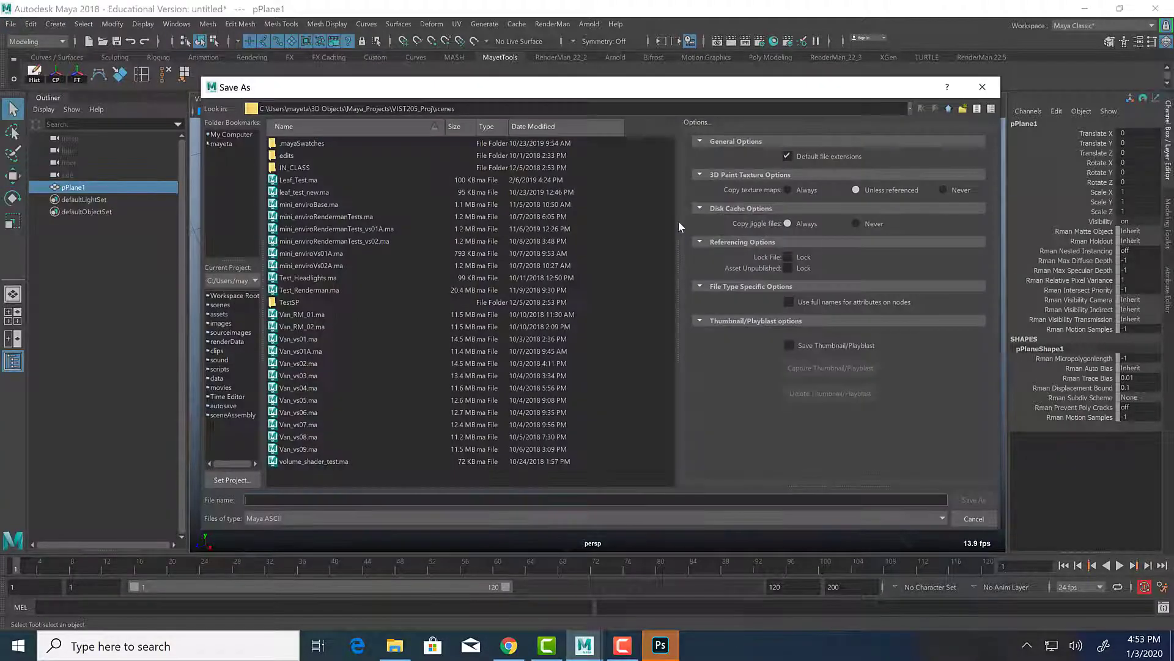
pyautogui.click(291, 501)
pyautogui.write('Fern_')
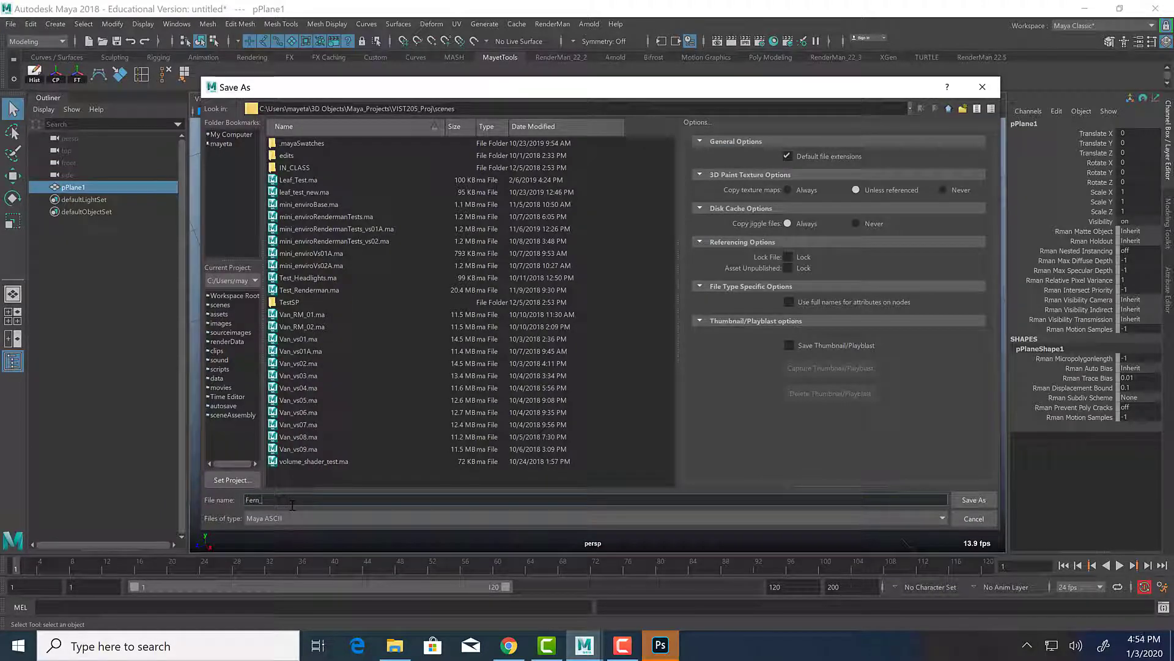
pyautogui.write('test01')
pyautogui.press('Return')
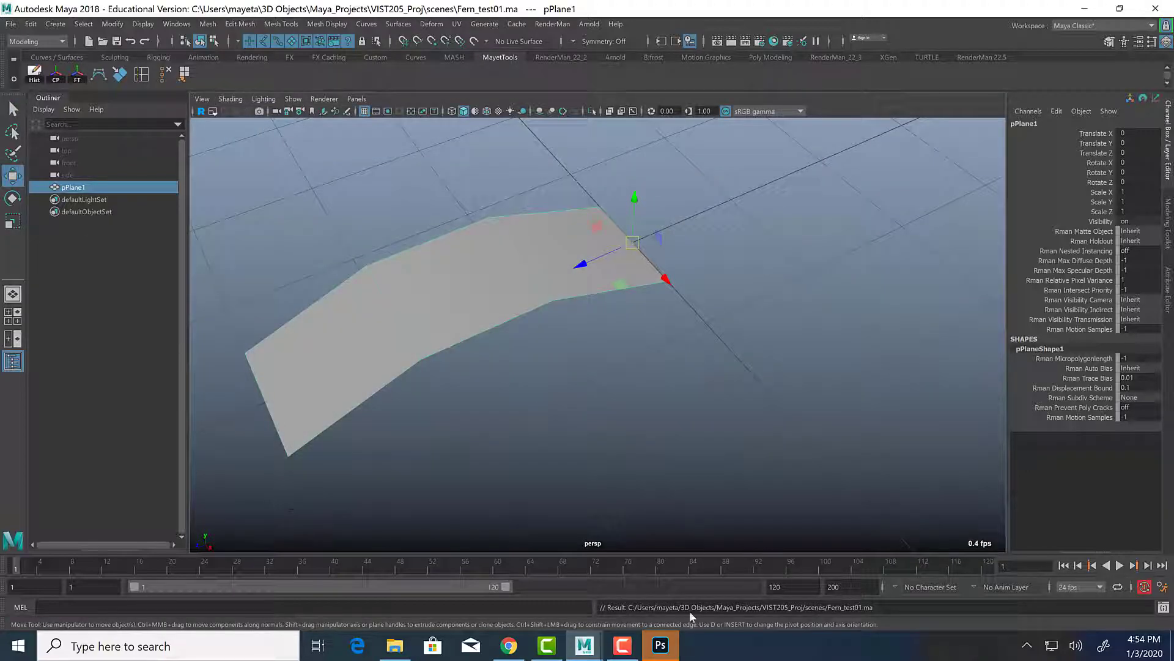
# Switch to Photoshop and zoom FernLeaf2.tga to 200% to examine the leaf.
pyautogui.click(660, 644)
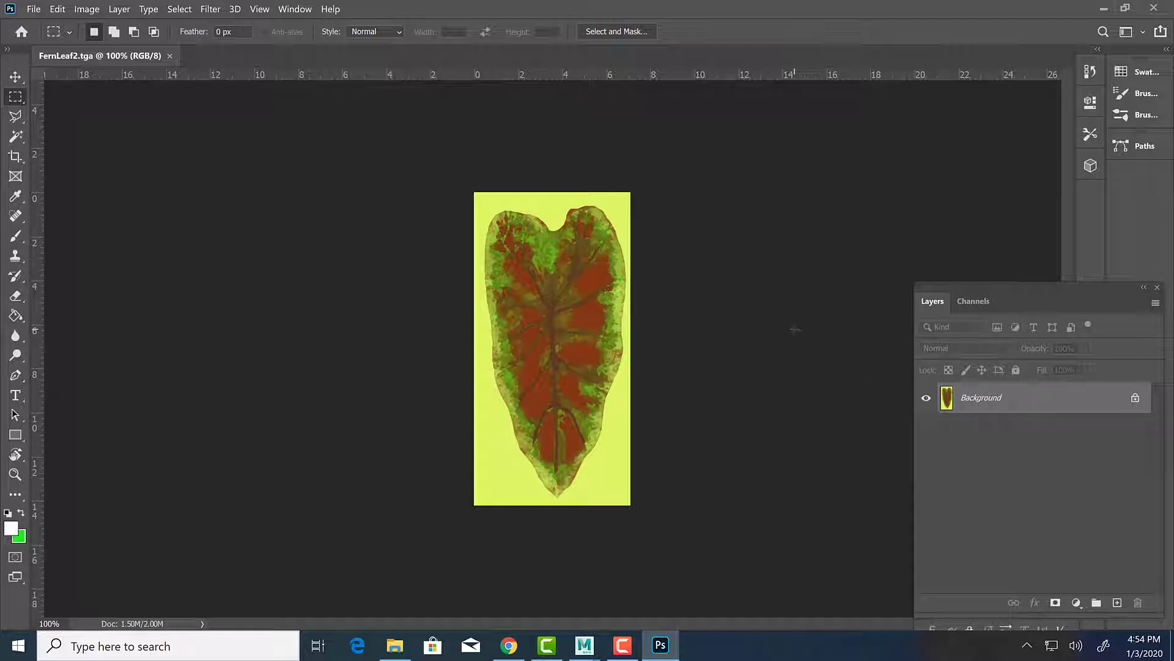
pyautogui.hotkey('ctrl', '+')
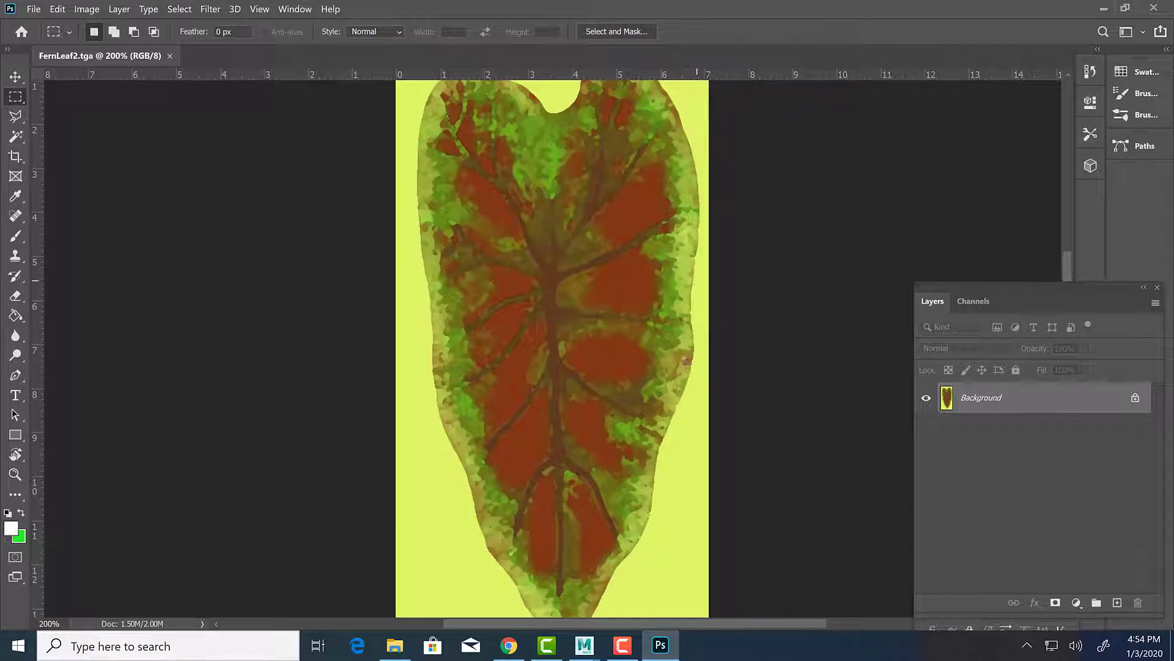
pyautogui.scroll(-2, 697, 514)
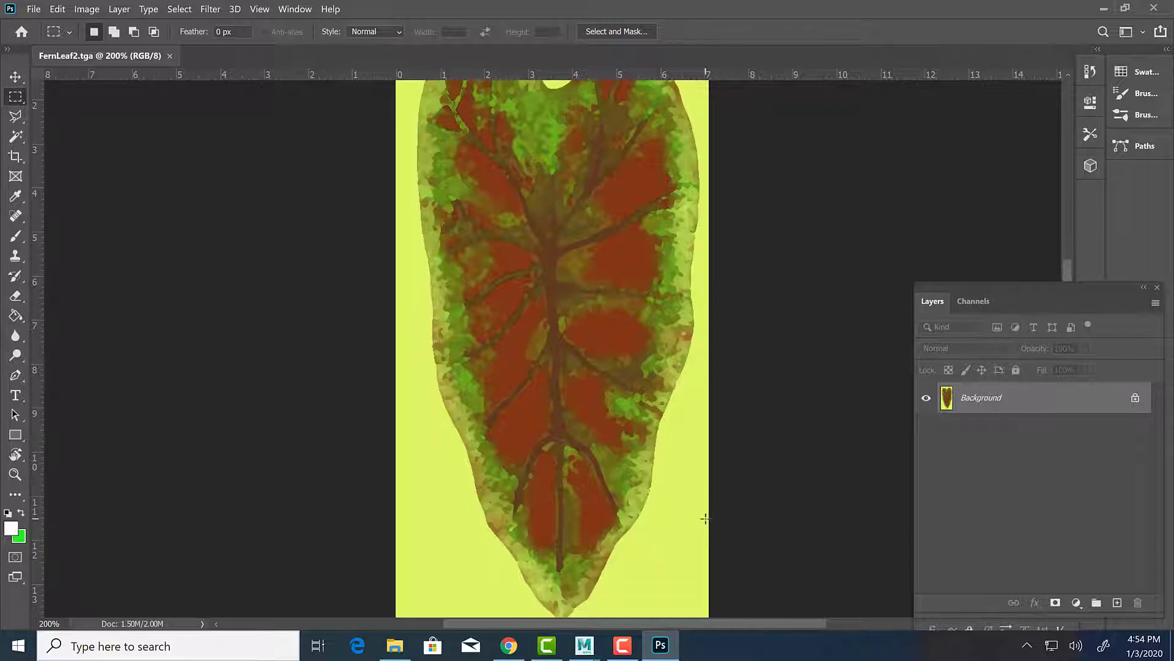
pyautogui.scroll(3, 698, 513)
pyautogui.scroll(1, 697, 514)
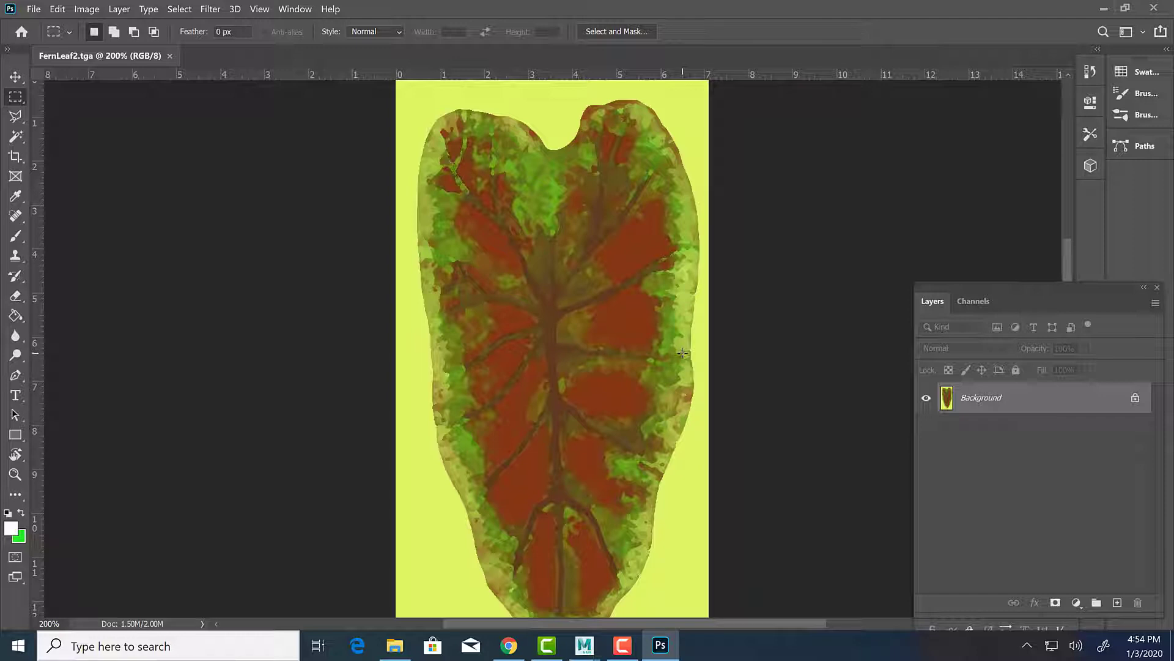
pyautogui.click(973, 301)
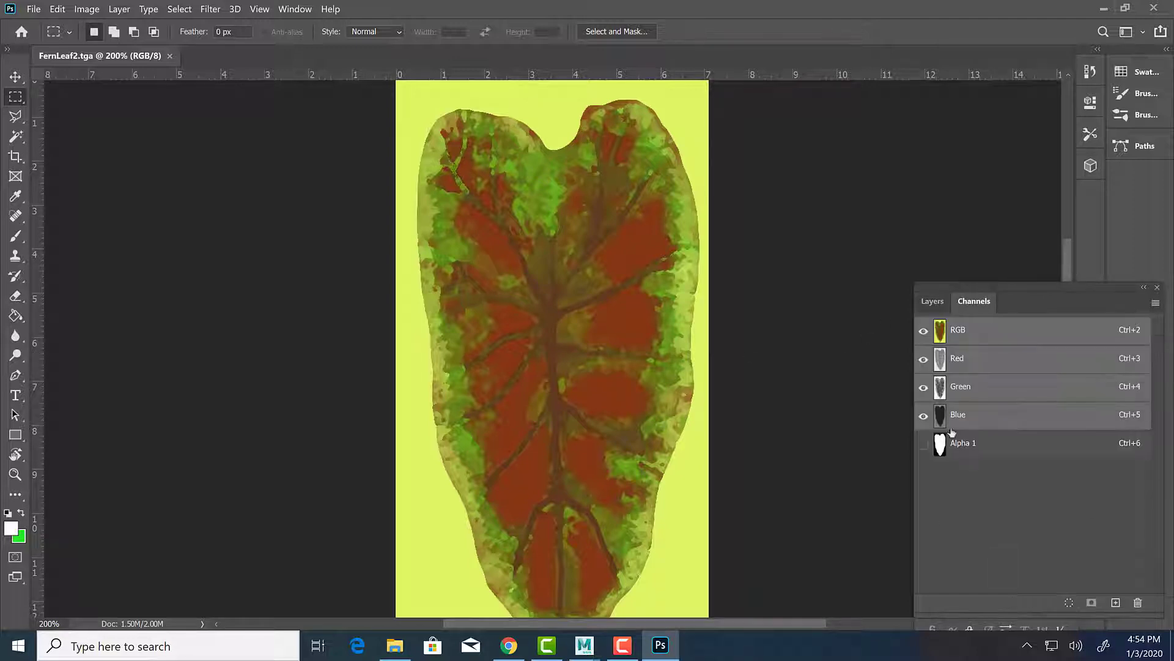
pyautogui.doubleClick(996, 448)
pyautogui.click(679, 135)
pyautogui.scroll(-1, 647, 427)
pyautogui.hotkey('ctrl', '-')
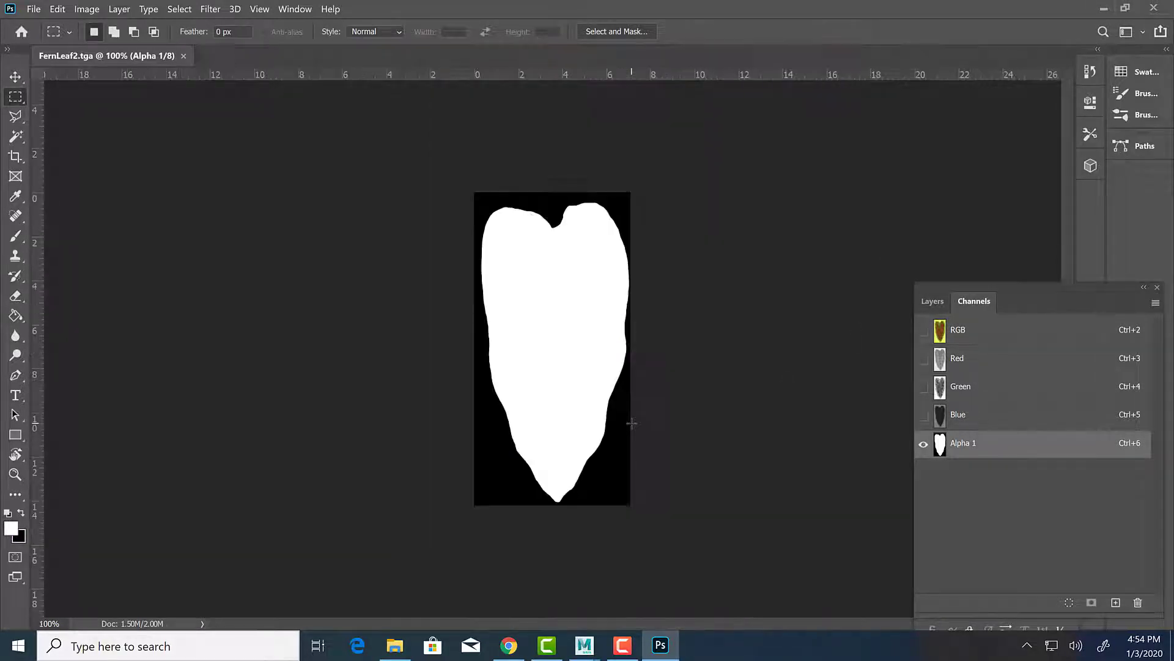
pyautogui.click(954, 331)
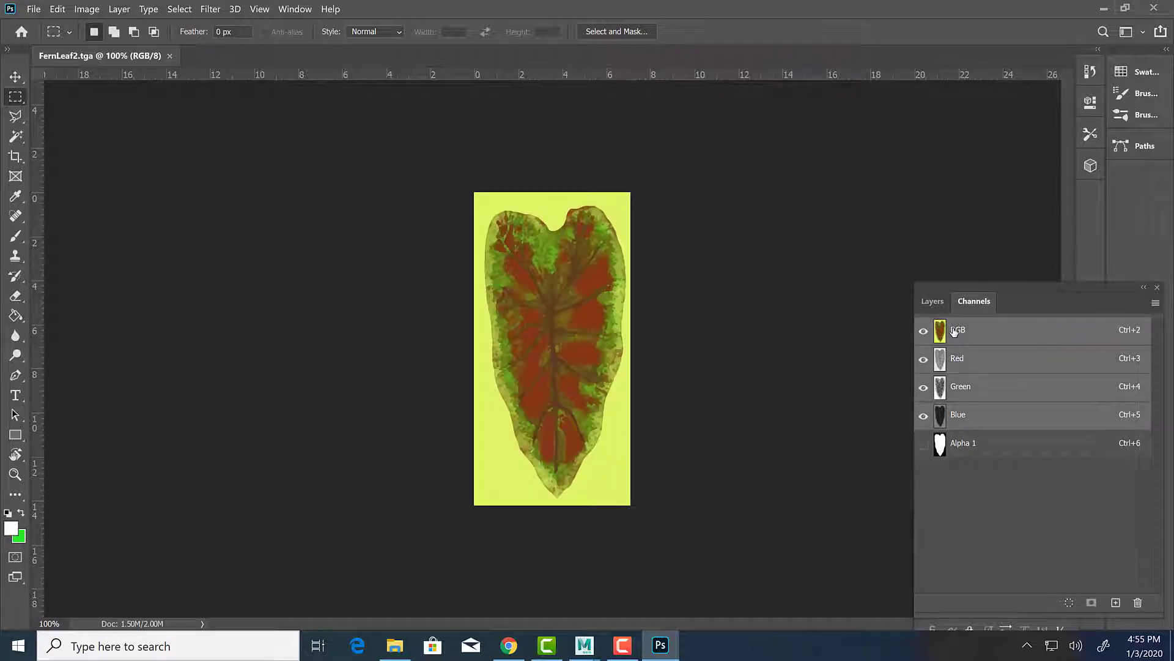
pyautogui.click(931, 302)
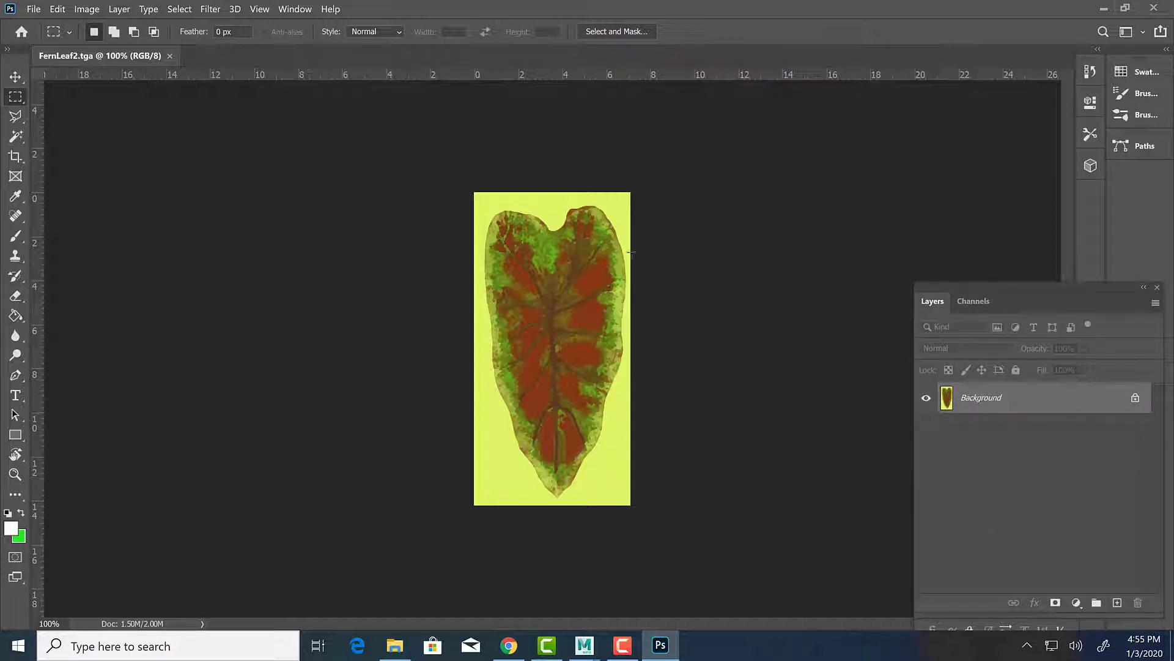
pyautogui.click(34, 8)
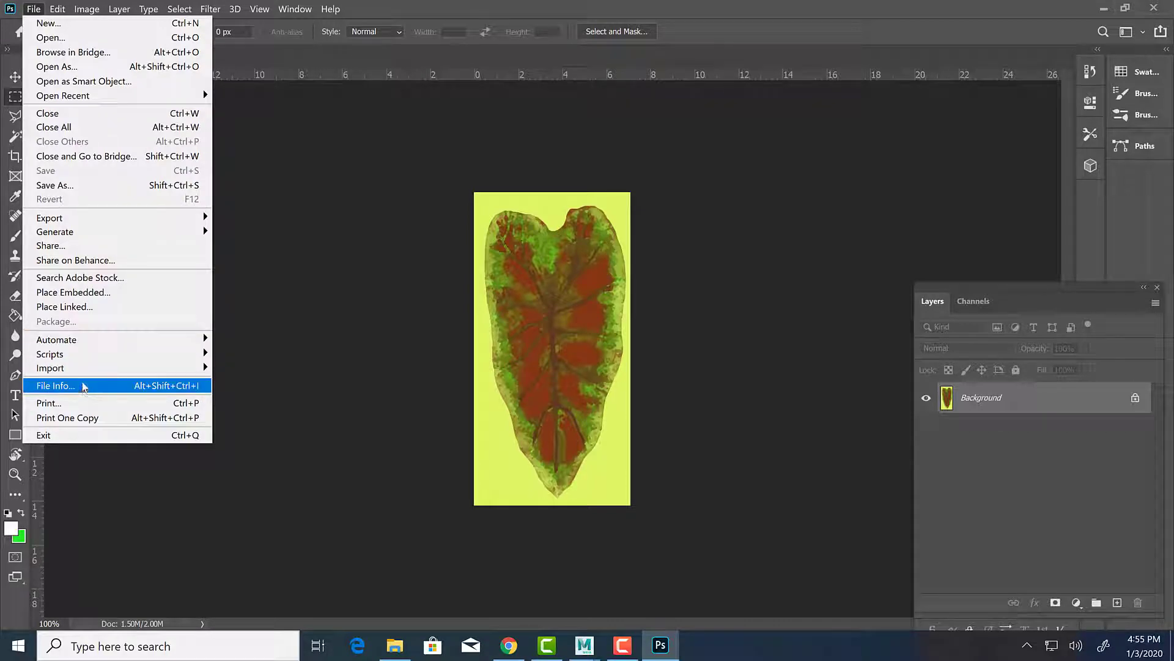
pyautogui.click(61, 184)
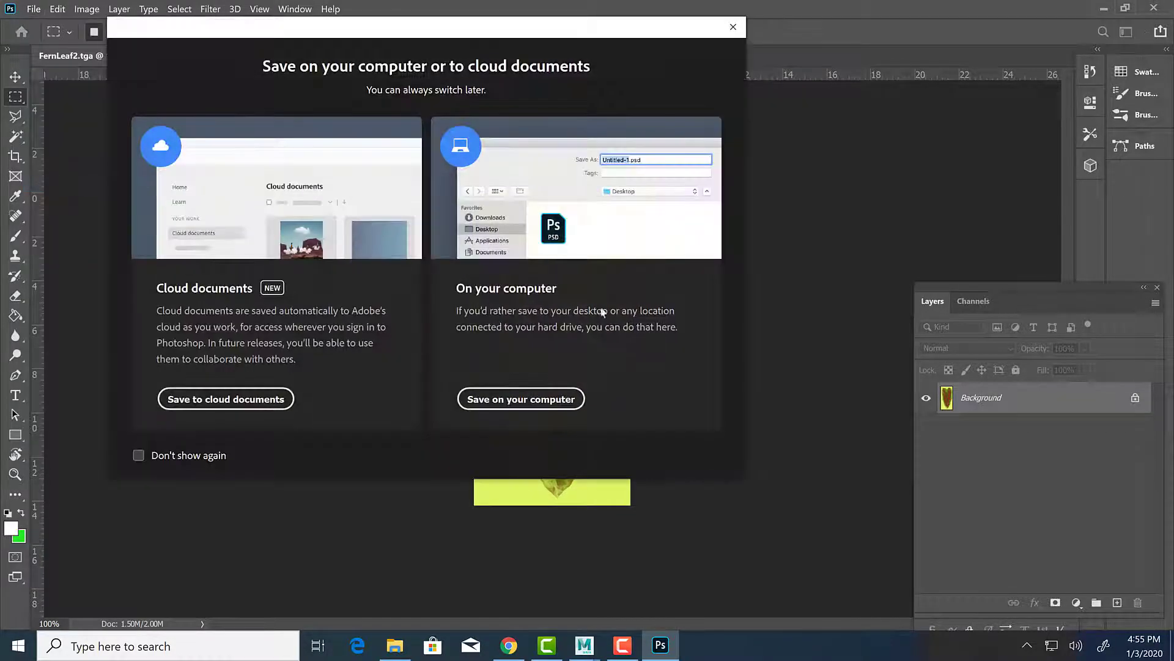
pyautogui.click(521, 399)
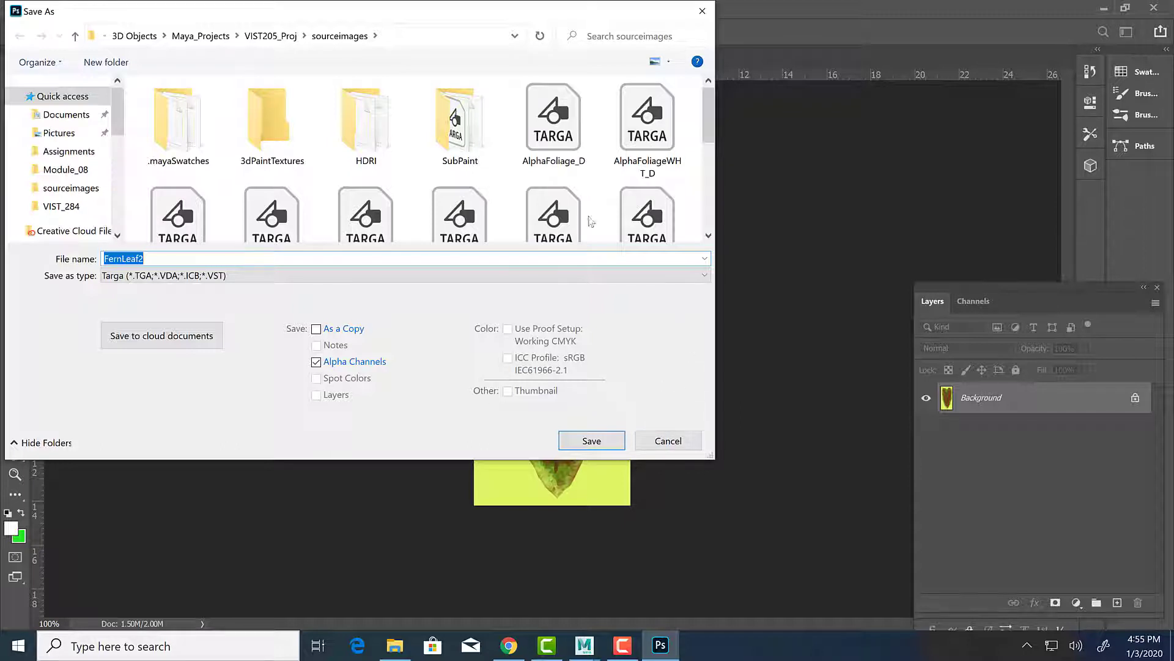
pyautogui.click(663, 447)
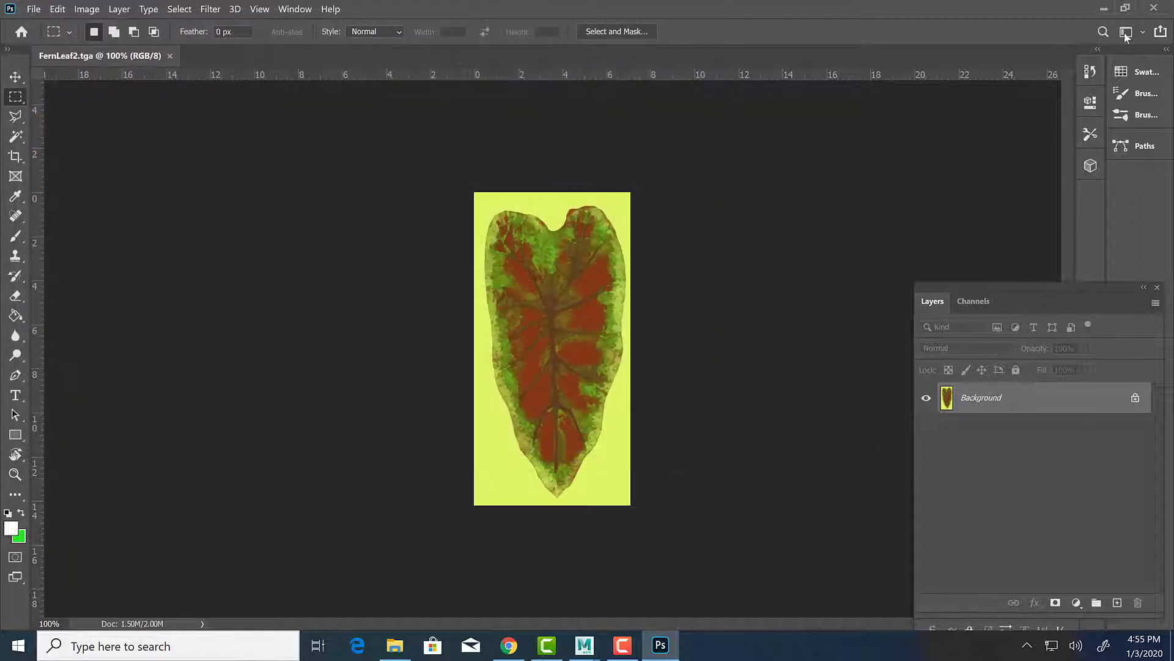
# Return to Maya and choose the UV Editing workspace to view pPlane1's UVs.
pyautogui.hotkey('alt', 'Tab')
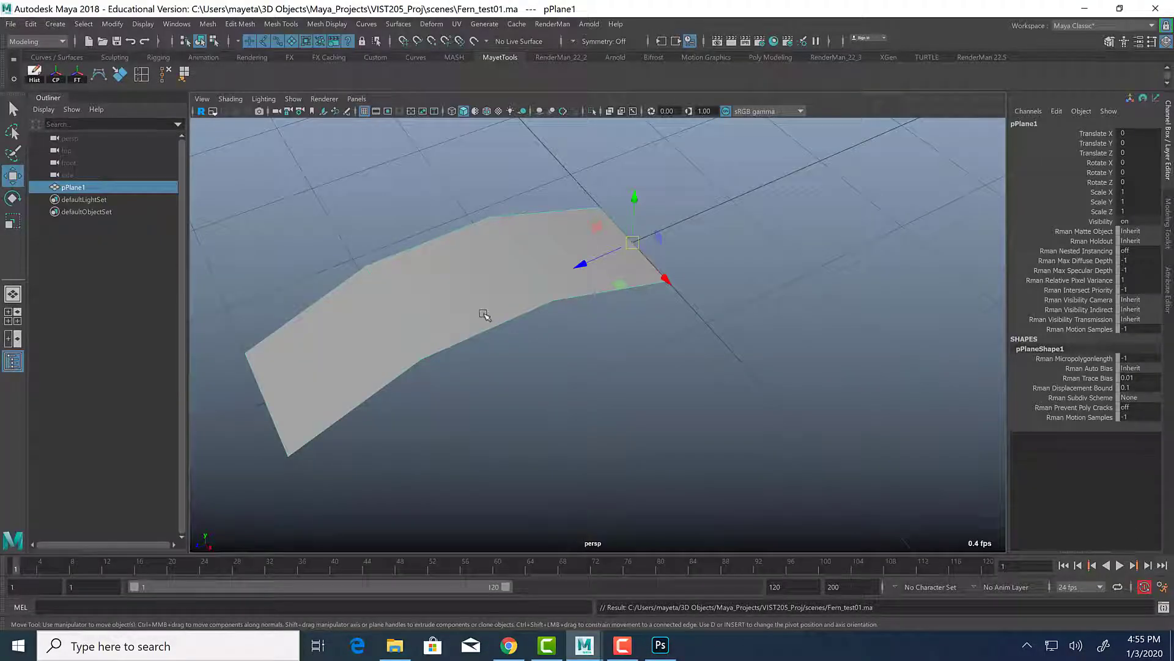
pyautogui.moveTo(450, 242)
pyautogui.keyDown('alt'); pyautogui.mouseDown()
pyautogui.moveTo(476, 230)
pyautogui.moveTo(453, 241)
pyautogui.mouseUp(); pyautogui.keyUp('alt')
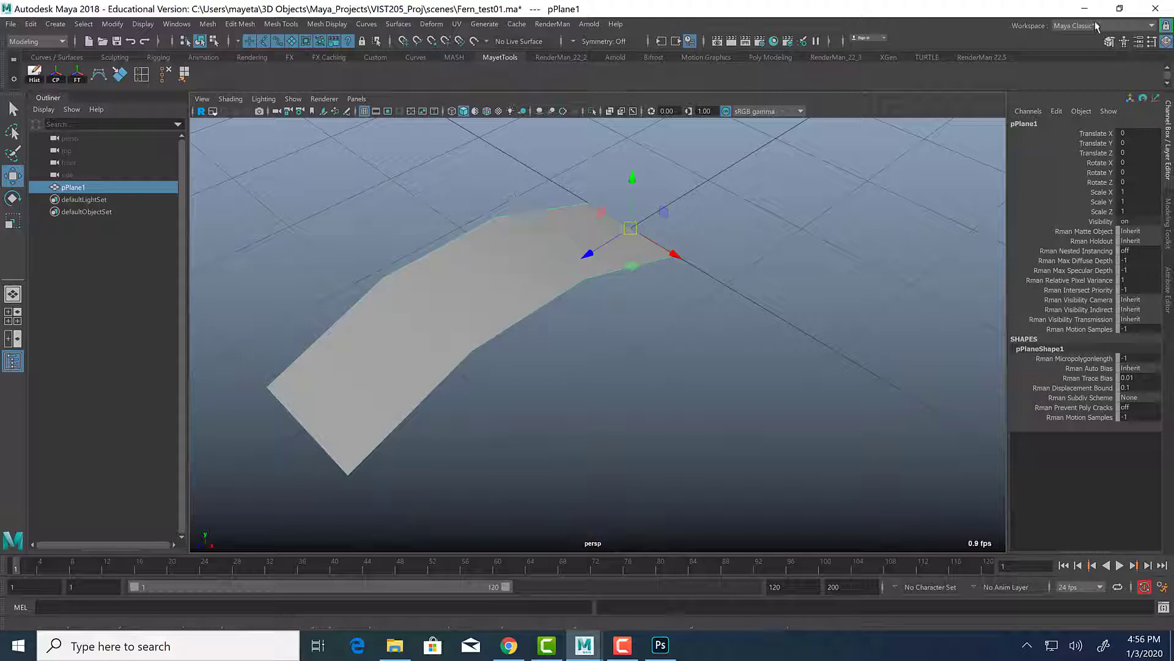
pyautogui.click(1096, 26)
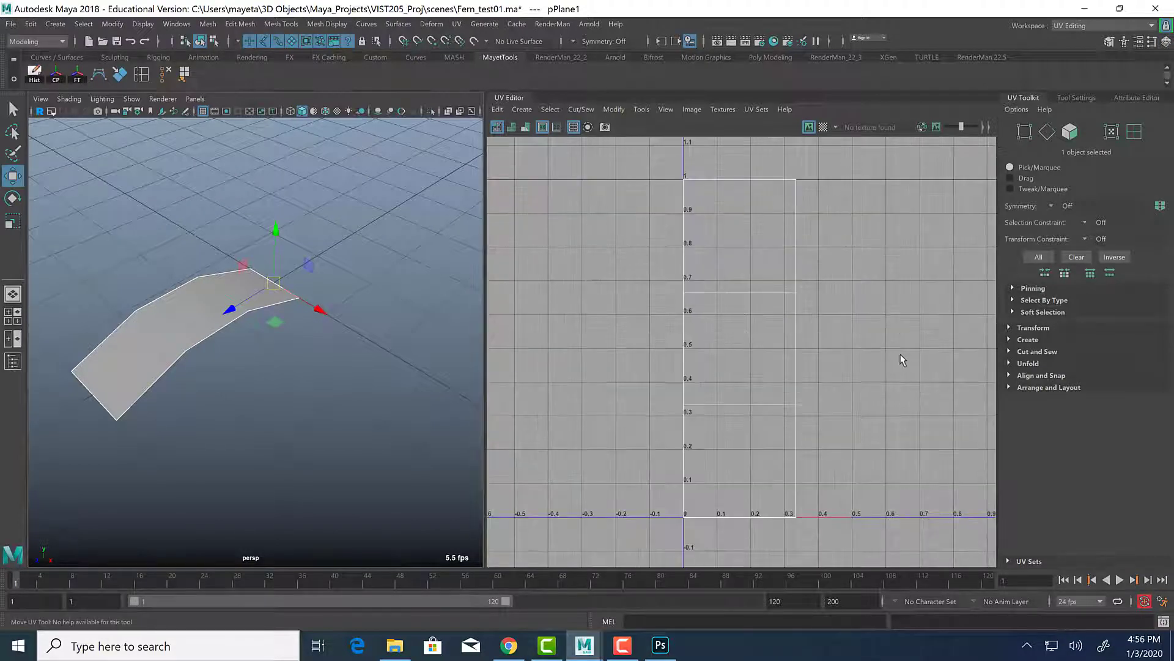
# Turn on the checker texture and Dim Image in the UV Editor, framing the 0-1 tile.
pyautogui.scroll(5, 931, 346)
pyautogui.scroll(-4, 912, 324)
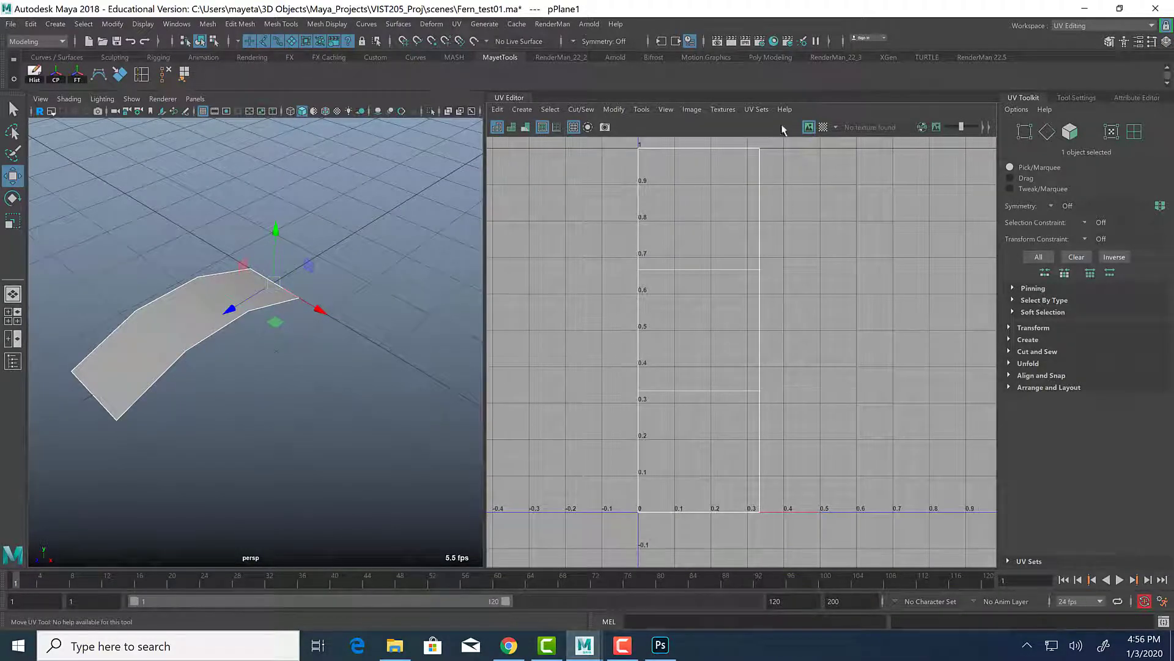
pyautogui.click(823, 127)
pyautogui.keyDown('alt'); pyautogui.moveTo(965, 397); pyautogui.dragTo(857, 414, button='middle'); pyautogui.keyUp('alt')
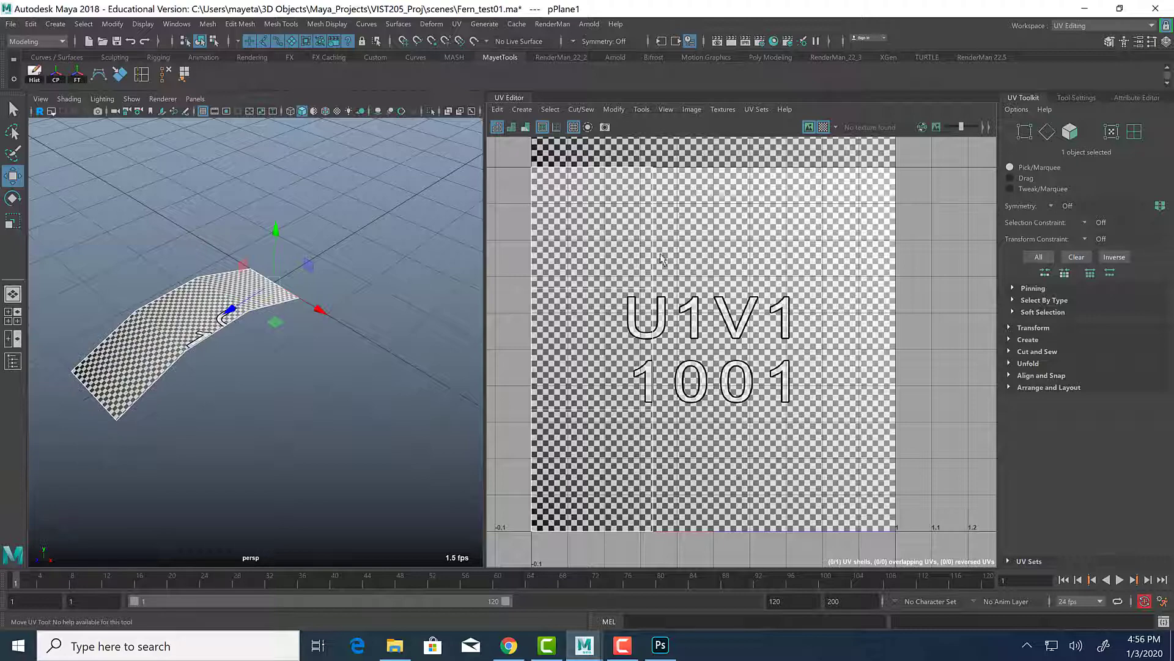
pyautogui.scroll(-2, 765, 335)
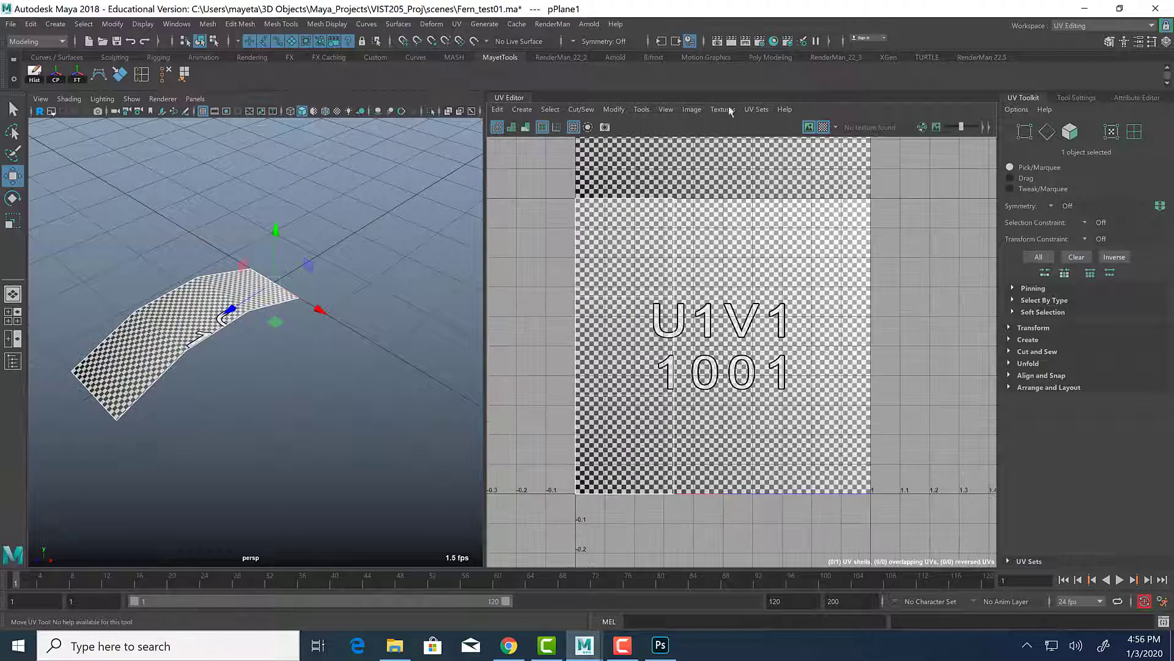
pyautogui.click(937, 127)
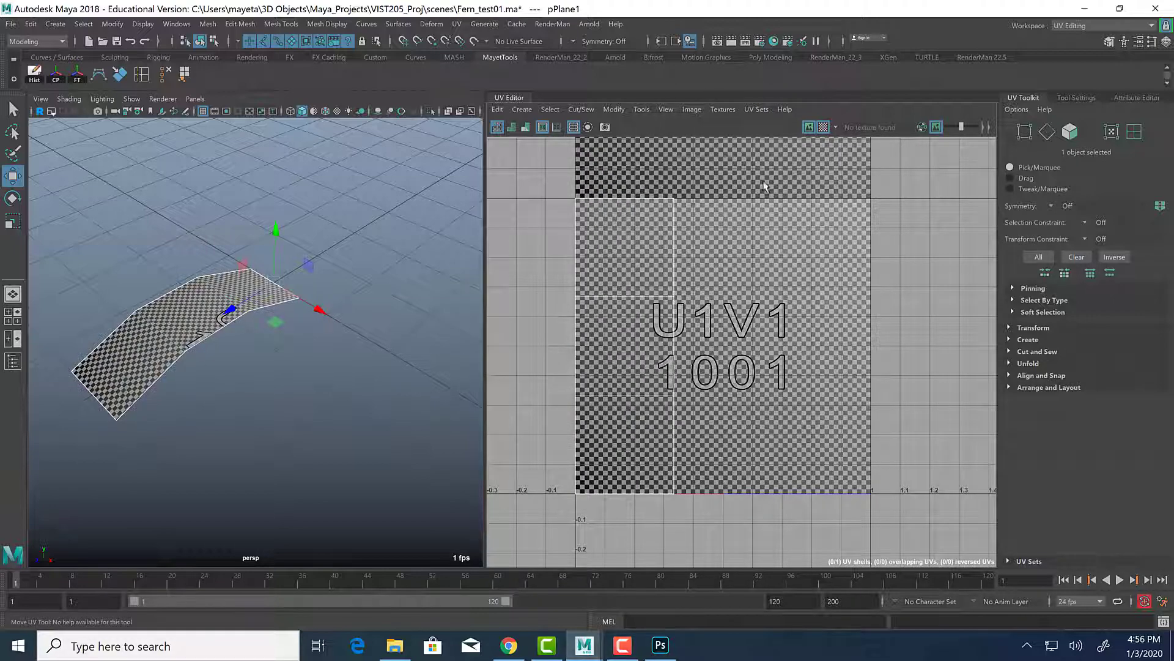
pyautogui.scroll(-4, 795, 276)
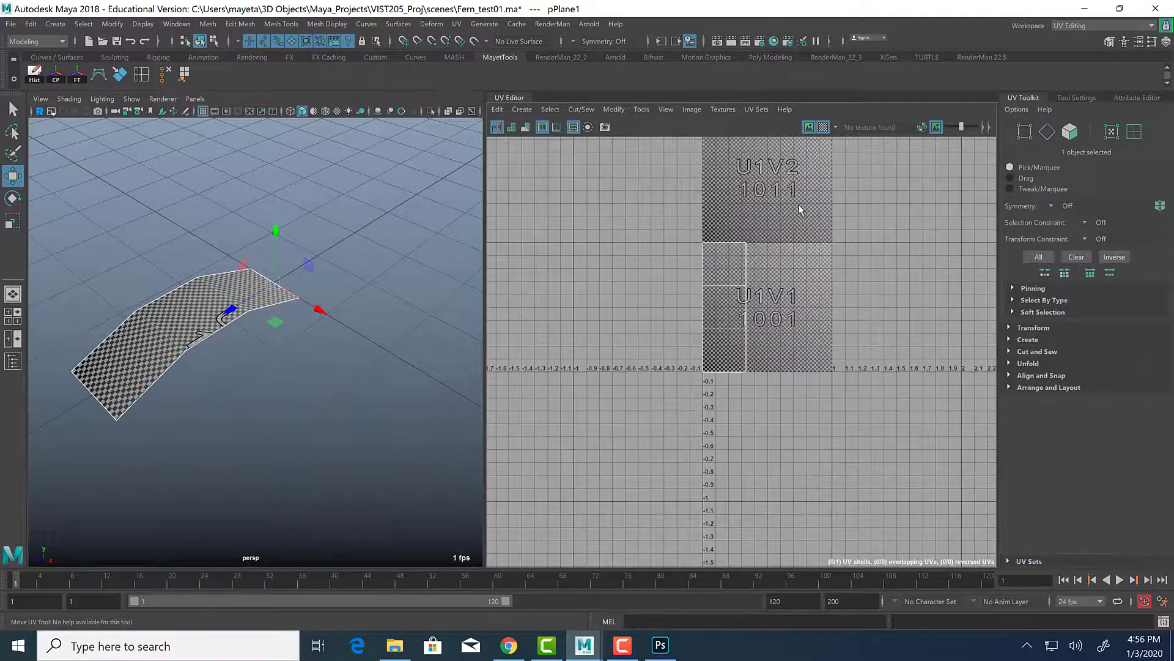
pyautogui.scroll(4, 793, 356)
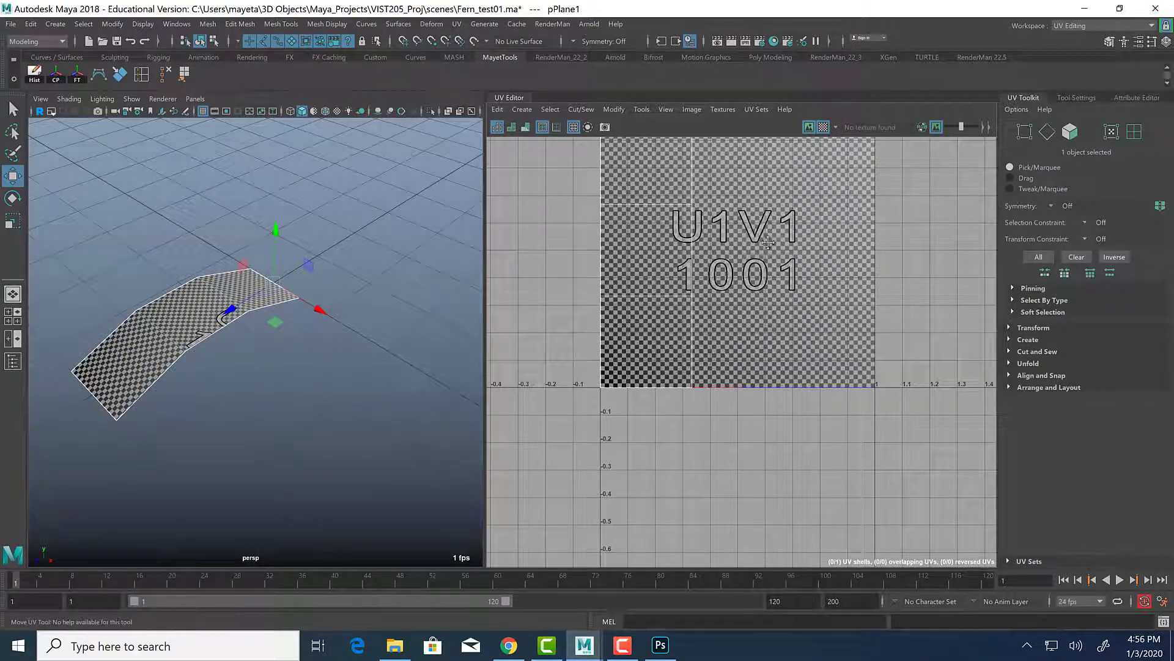
pyautogui.keyDown('alt'); pyautogui.moveTo(768, 287); pyautogui.dragTo(772, 343, button='middle'); pyautogui.keyUp('alt')
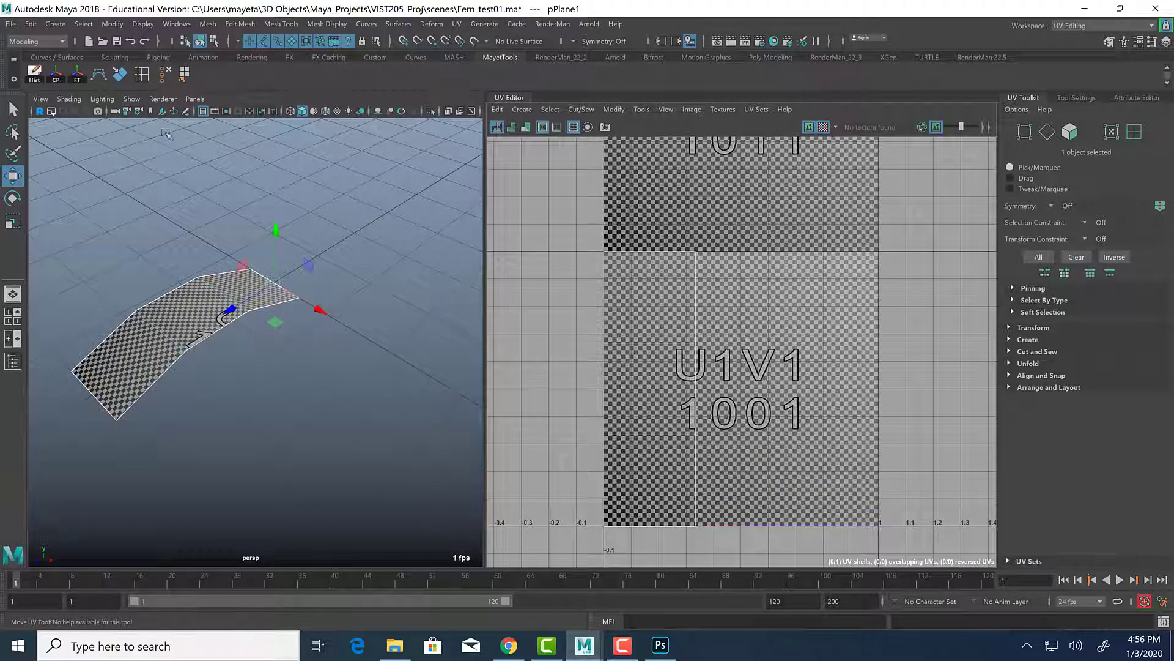
# Apply a planar UV projection with default options, then undo it.
pyautogui.click(432, 24)
pyautogui.moveTo(454, 28)
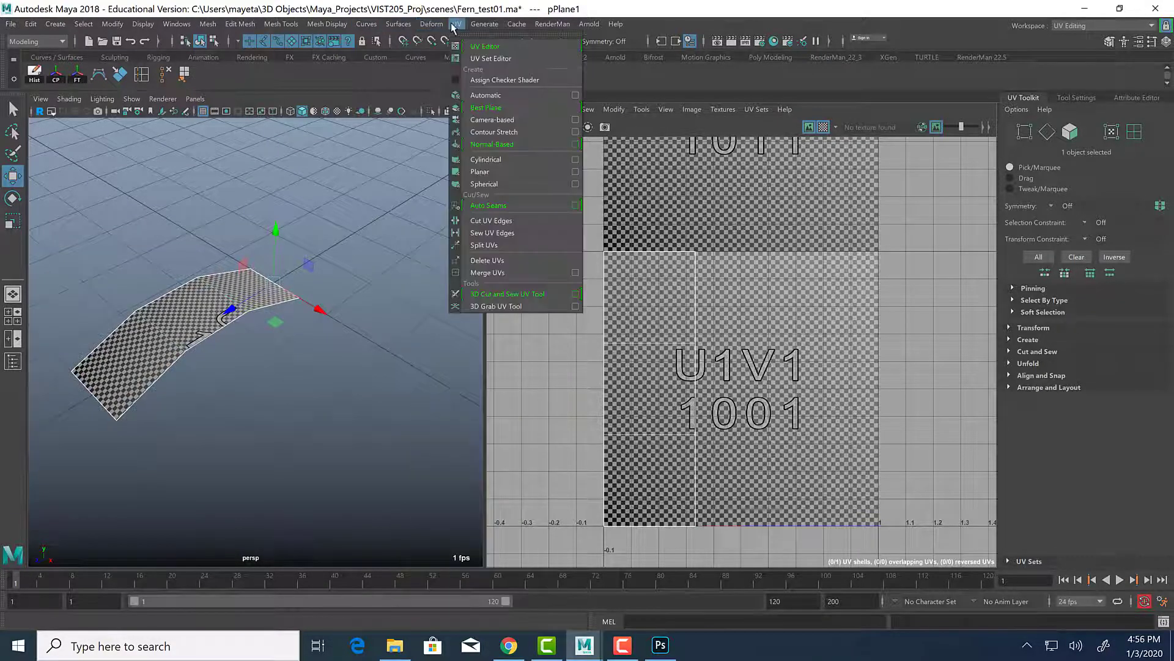
pyautogui.click(575, 171)
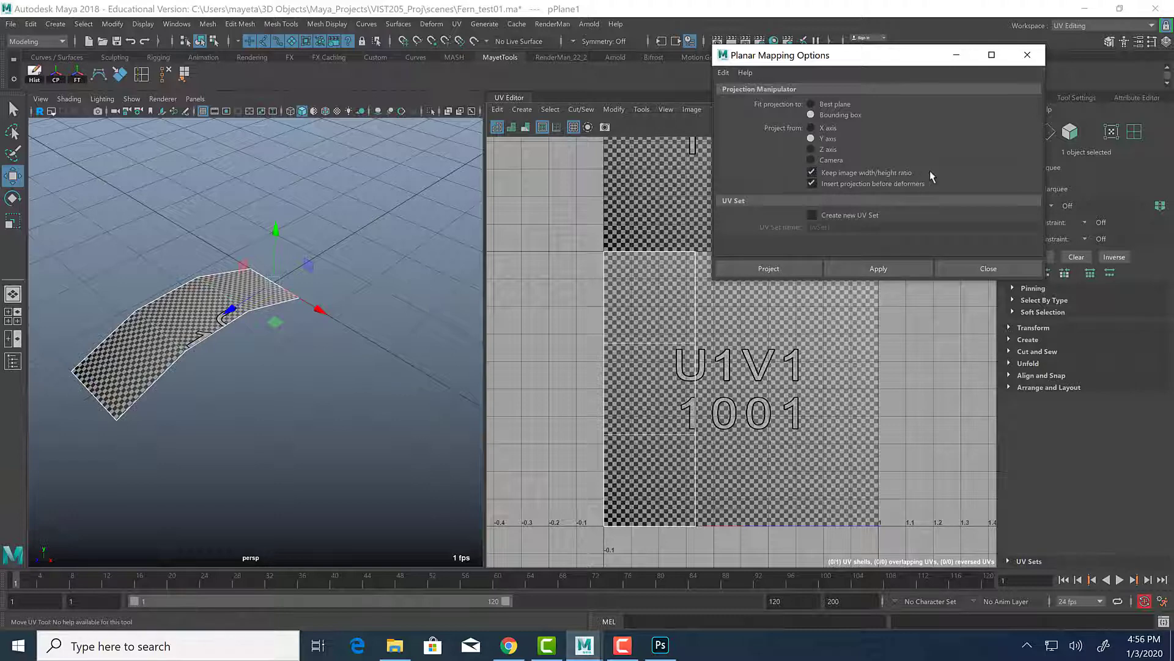
pyautogui.click(769, 268)
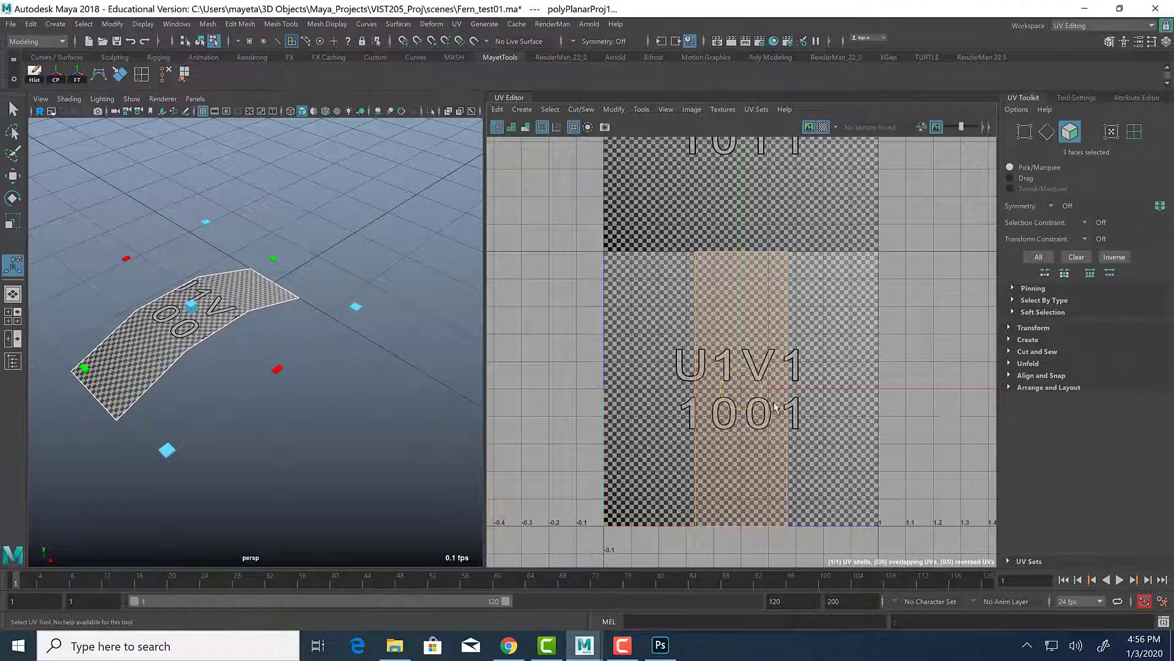
pyautogui.hotkey('ctrl', 'z')
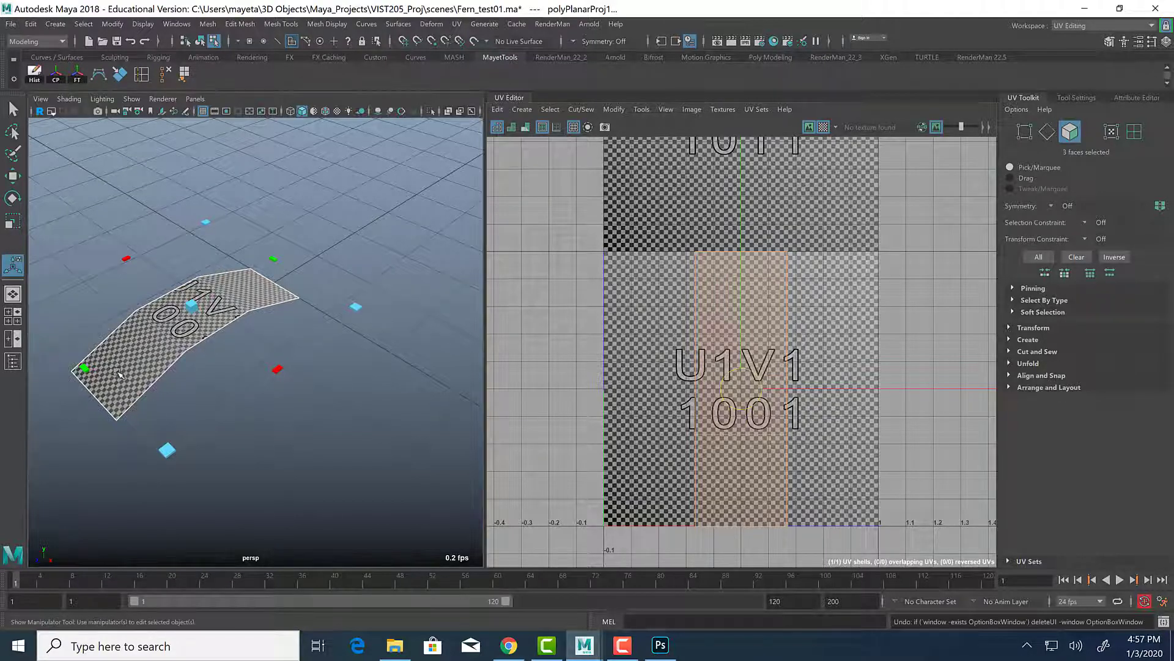
# Reapply the planar projection with Keep image width/height ratio unchecked.
pyautogui.click(457, 24)
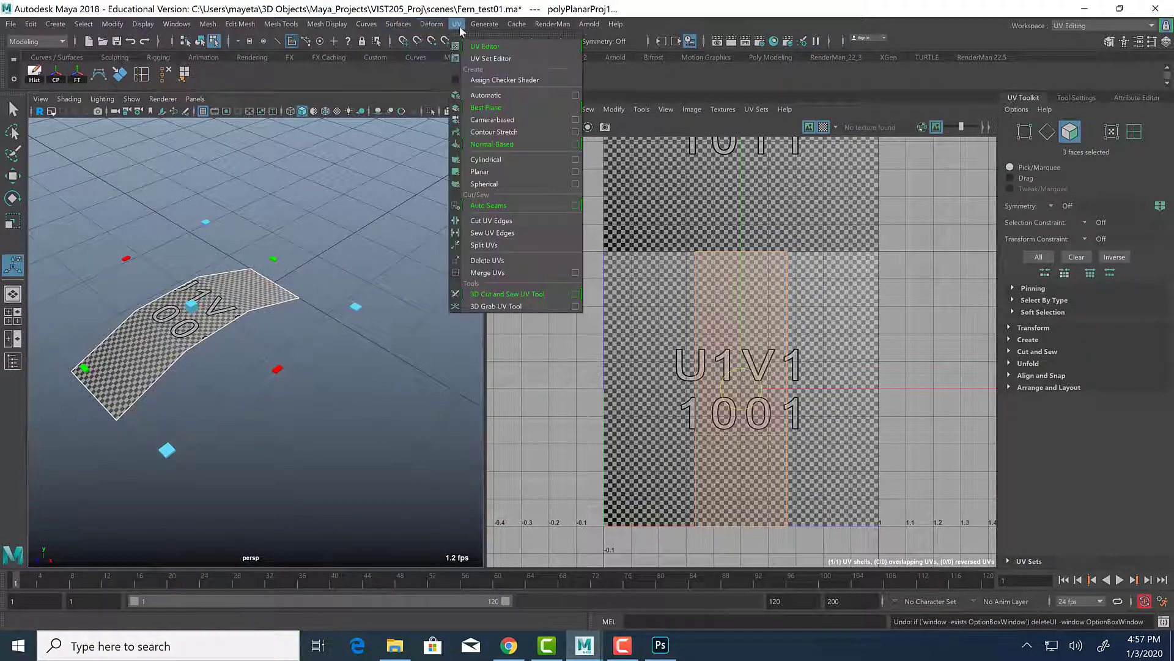
pyautogui.click(575, 172)
pyautogui.click(814, 173)
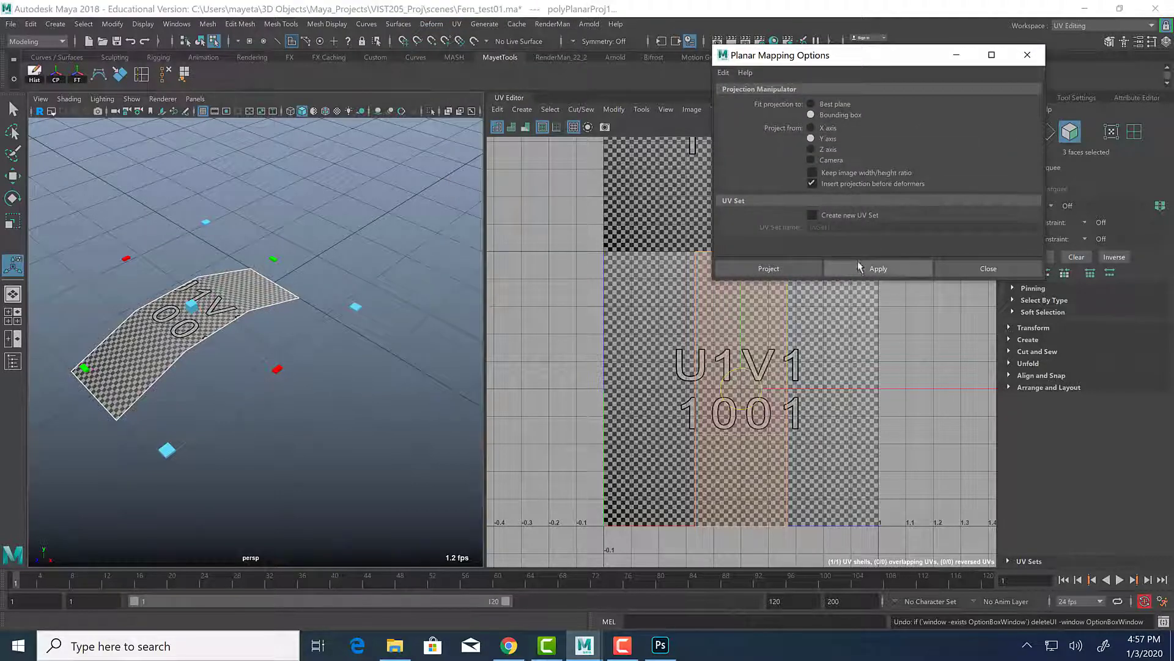
pyautogui.click(863, 270)
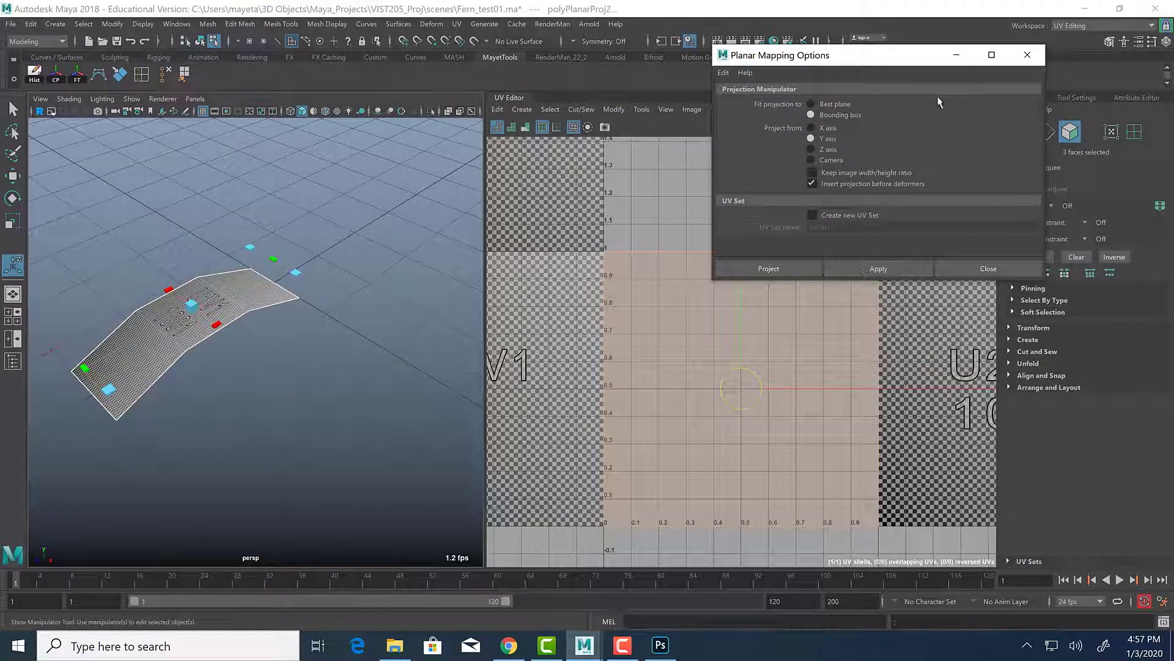
pyautogui.keyDown('alt'); pyautogui.moveTo(105, 432); pyautogui.dragTo(636, 211); pyautogui.keyUp('alt')
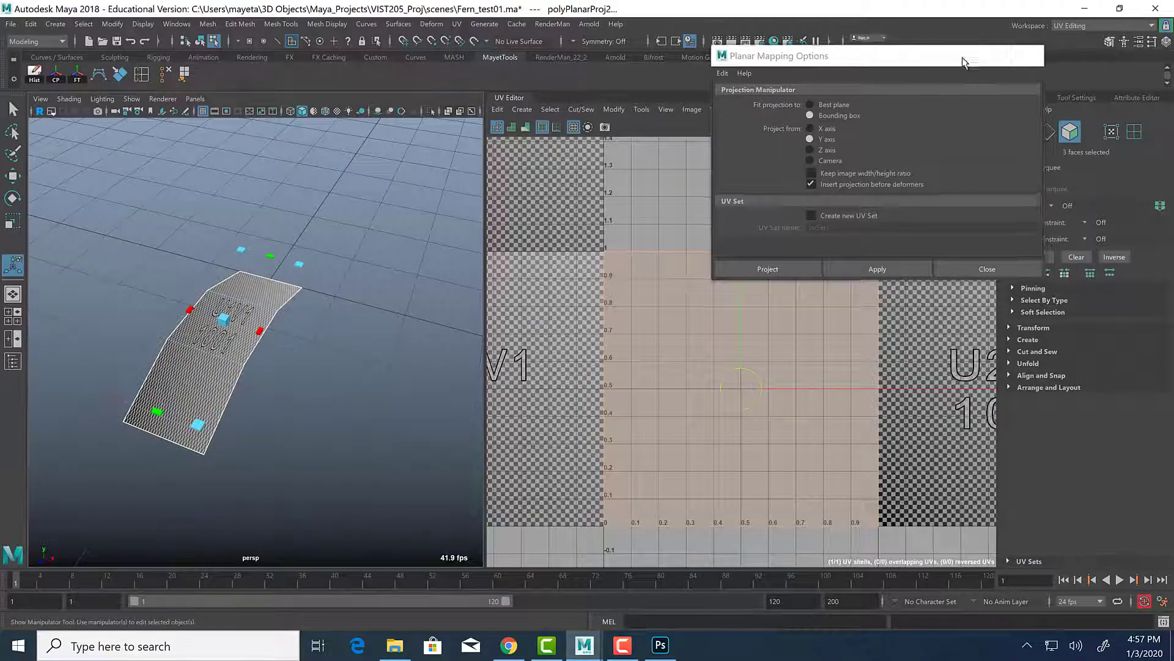
pyautogui.click(957, 54)
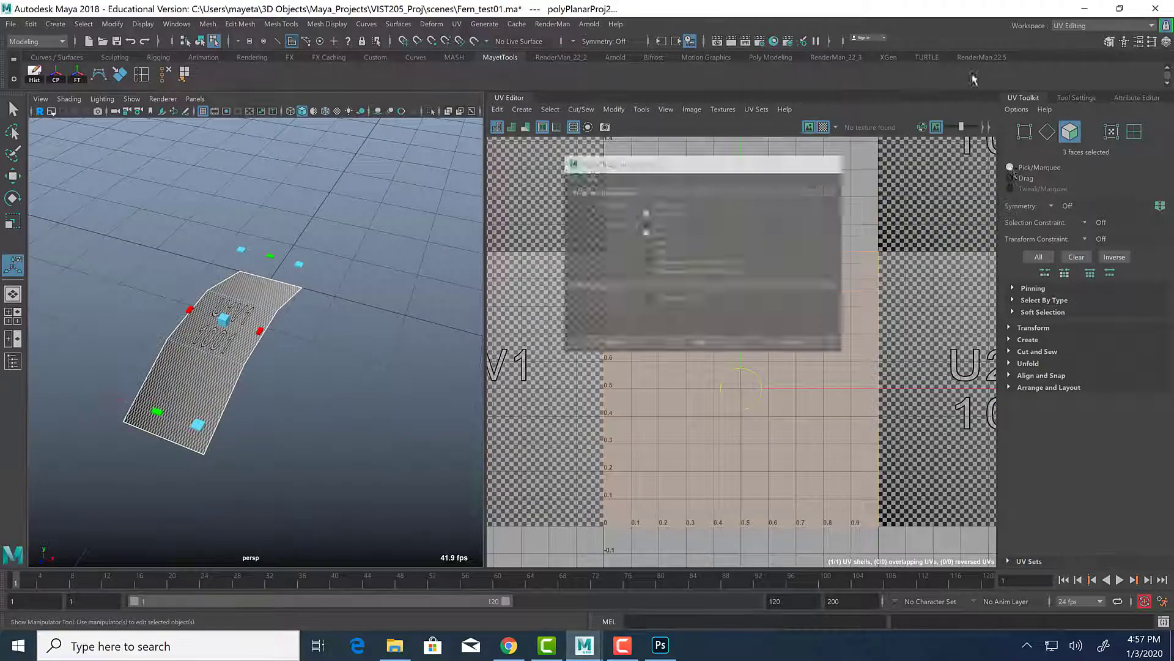
# Select pPlane1's UV shell, confirm it fills the 0-1 tile, and return to Object mode.
pyautogui.click(1110, 133)
pyautogui.moveTo(687, 273); pyautogui.dragTo(608, 237, button='right')
pyautogui.moveTo(609, 237); pyautogui.dragTo(986, 622)
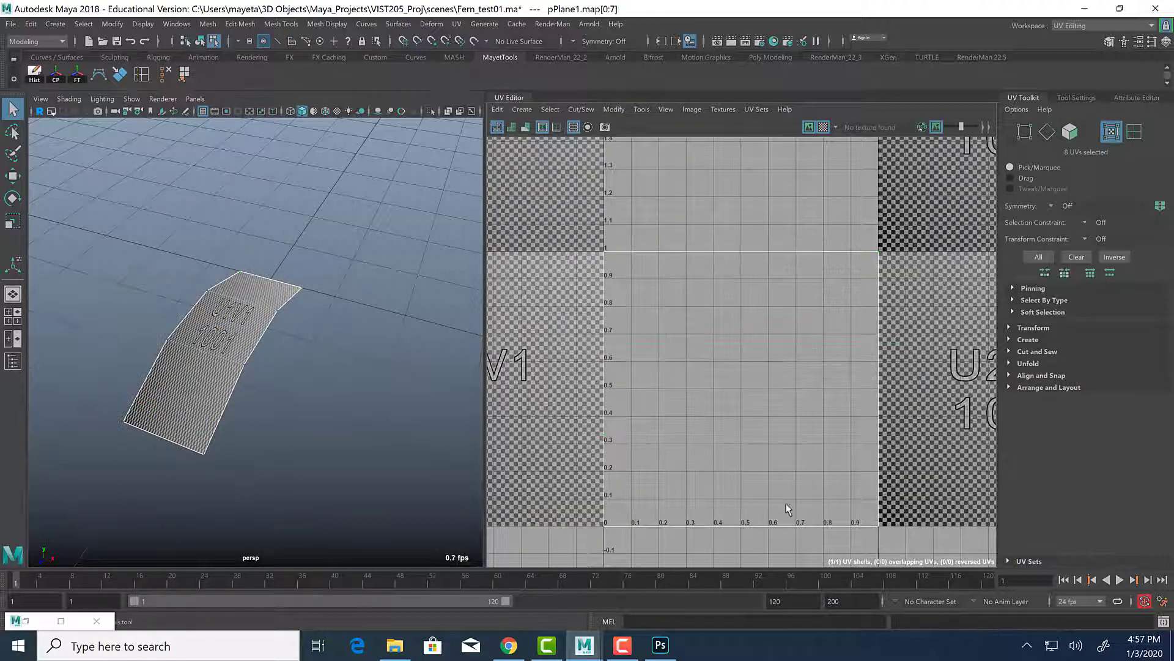
pyautogui.press('r')
pyautogui.scroll(-3, 822, 447)
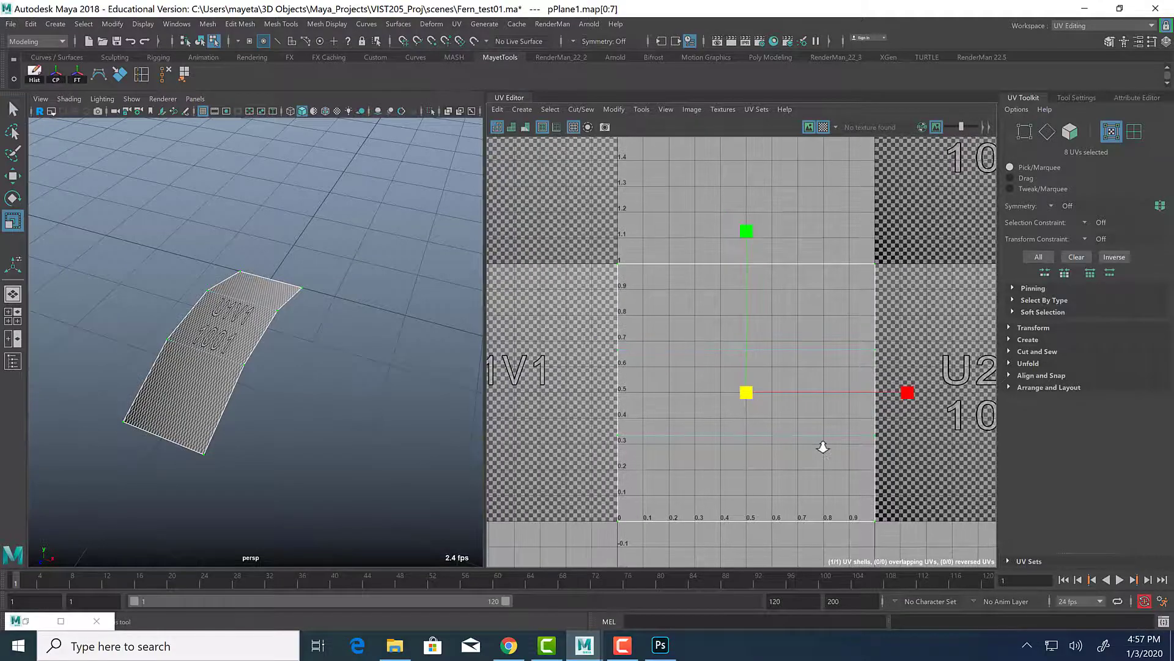
pyautogui.scroll(3, 822, 447)
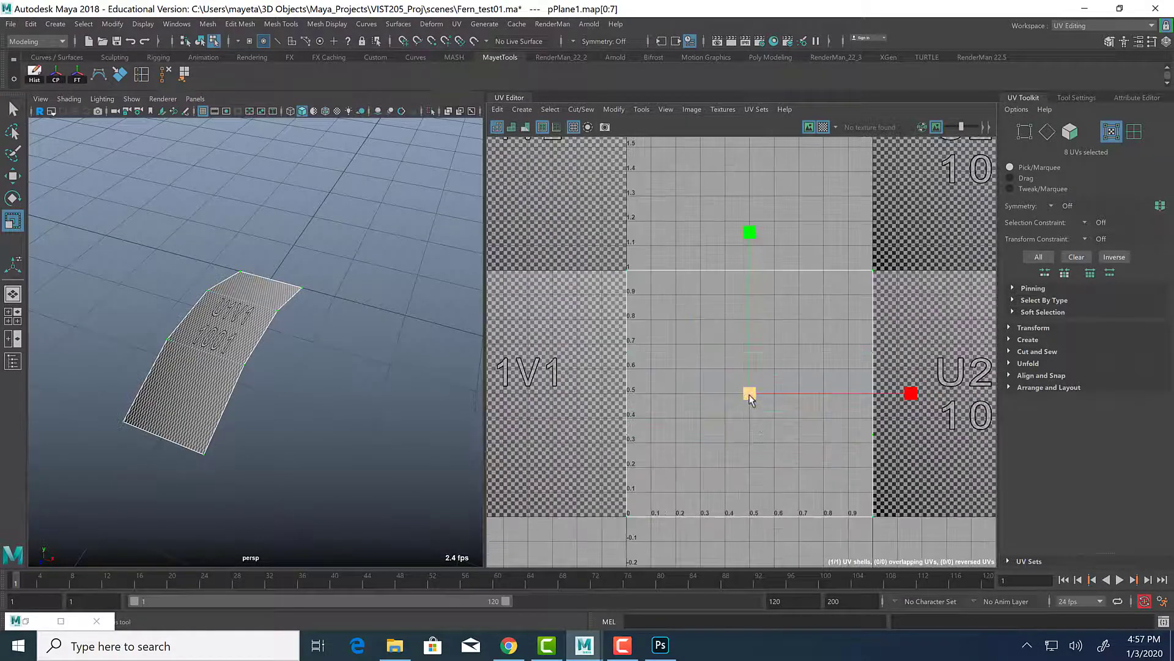
pyautogui.scroll(4, 708, 300)
pyautogui.scroll(3, 639, 332)
pyautogui.press('q')
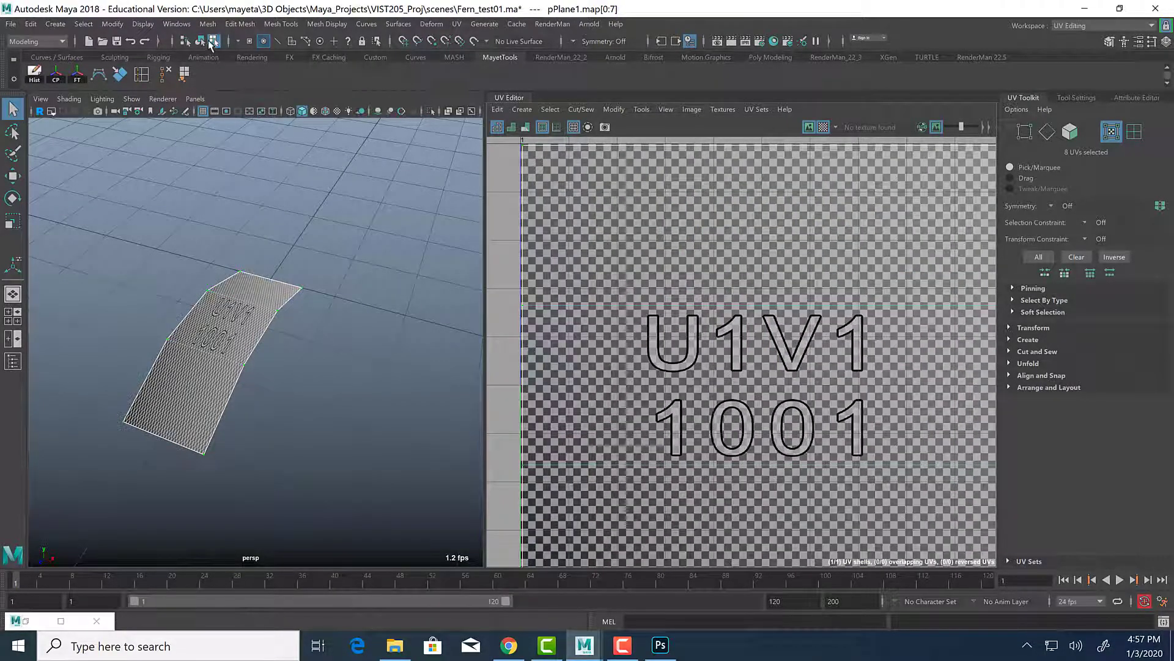
pyautogui.click(187, 41)
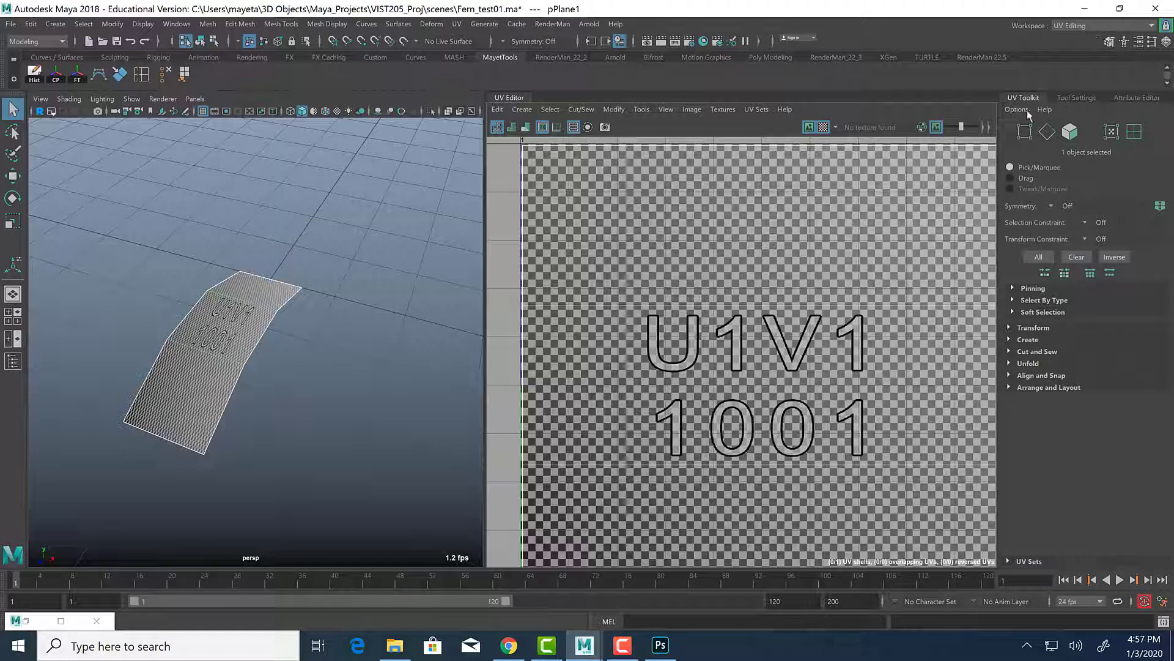
# Turn off the checker texture preview and assign a new Lambert material to the plane.
pyautogui.click(938, 127)
pyautogui.click(824, 127)
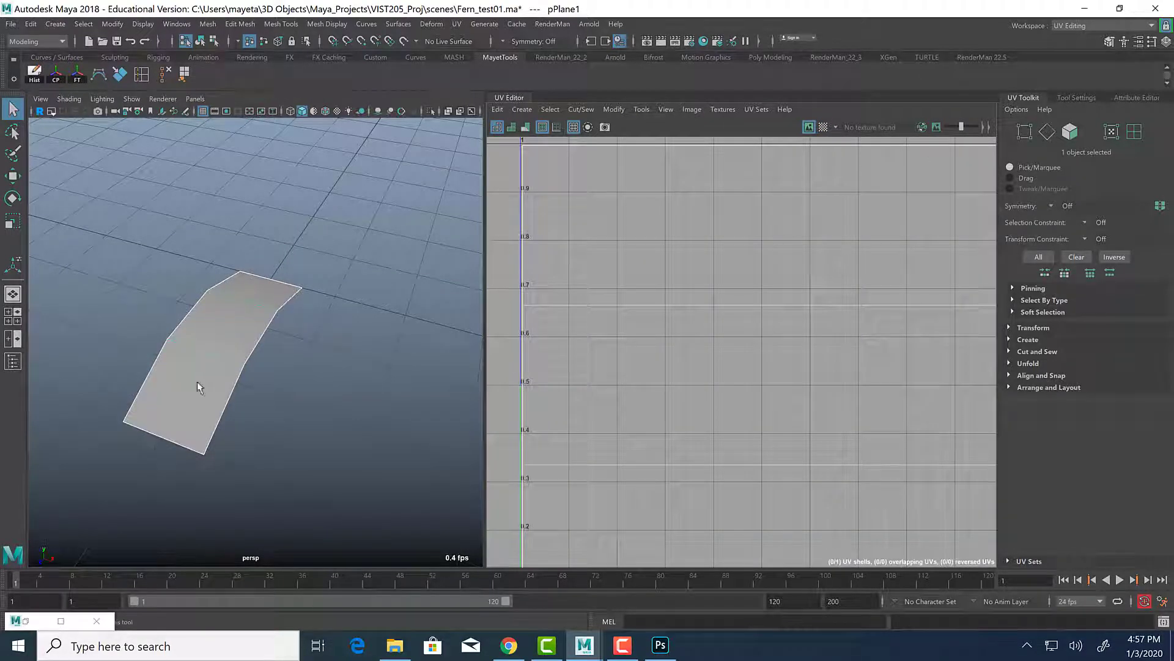
pyautogui.rightClick(249, 337)
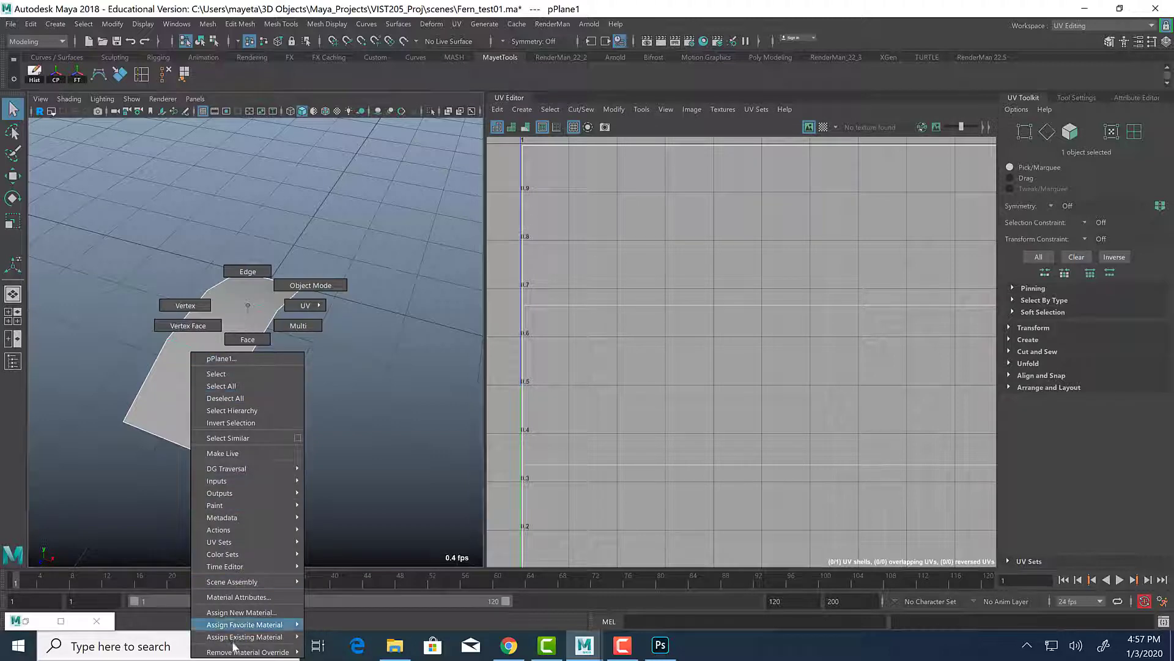
pyautogui.moveTo(236, 624)
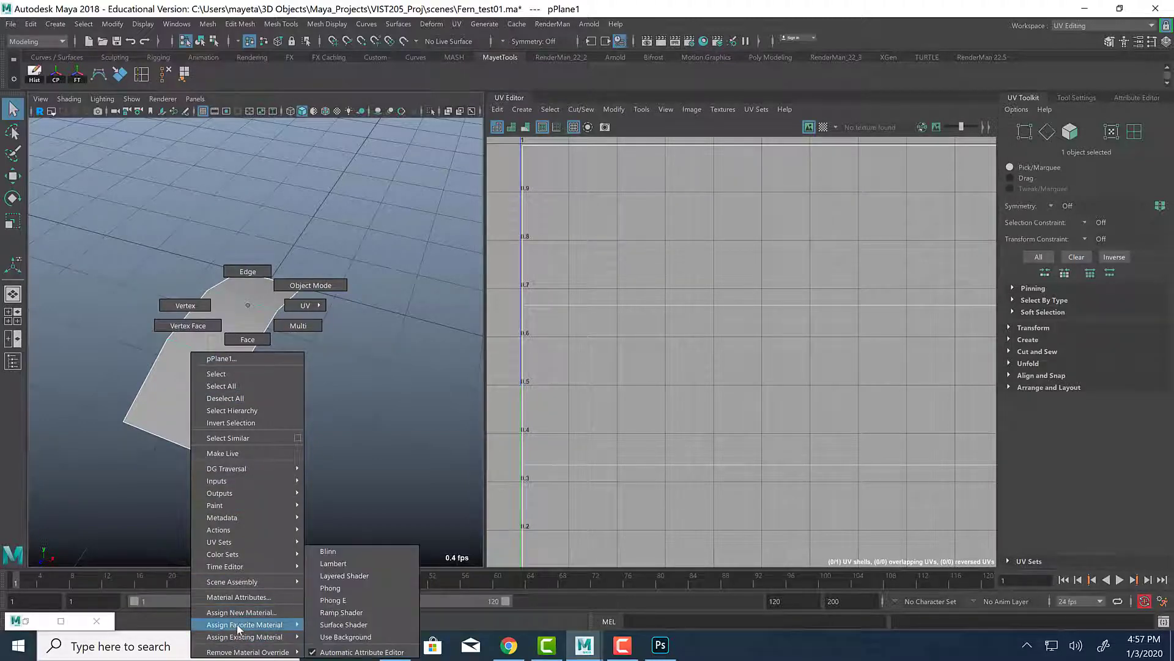
pyautogui.click(388, 561)
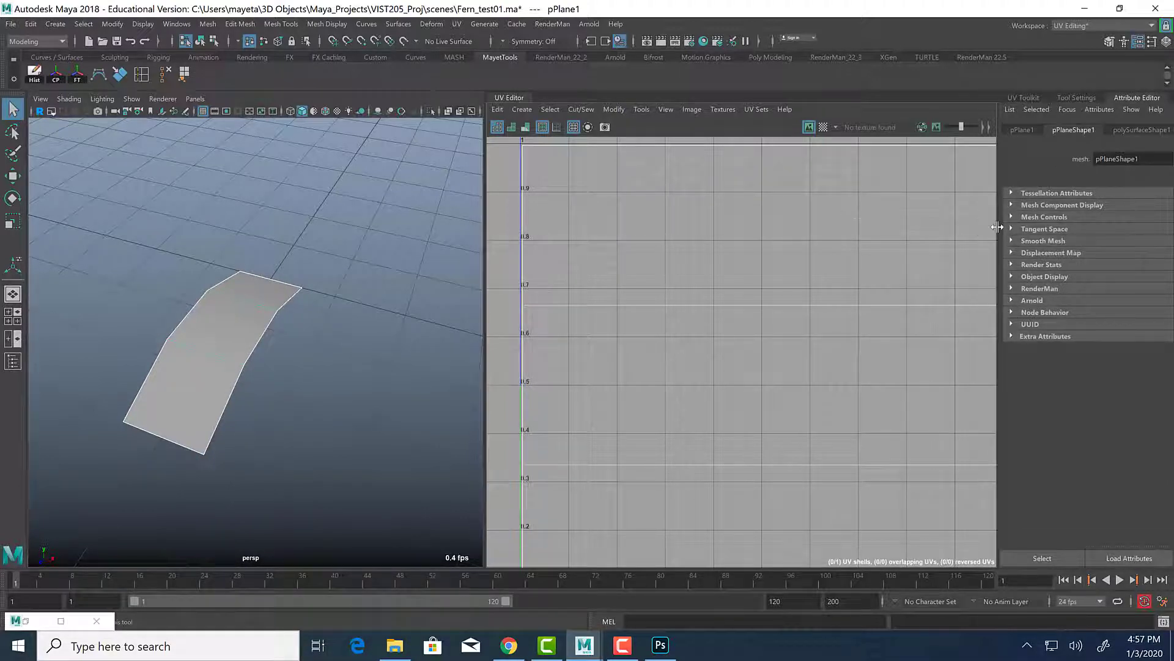
# Delete the plane's construction history and rename lambert2 to leaf_mat.
pyautogui.moveTo(997, 227); pyautogui.dragTo(849, 228)
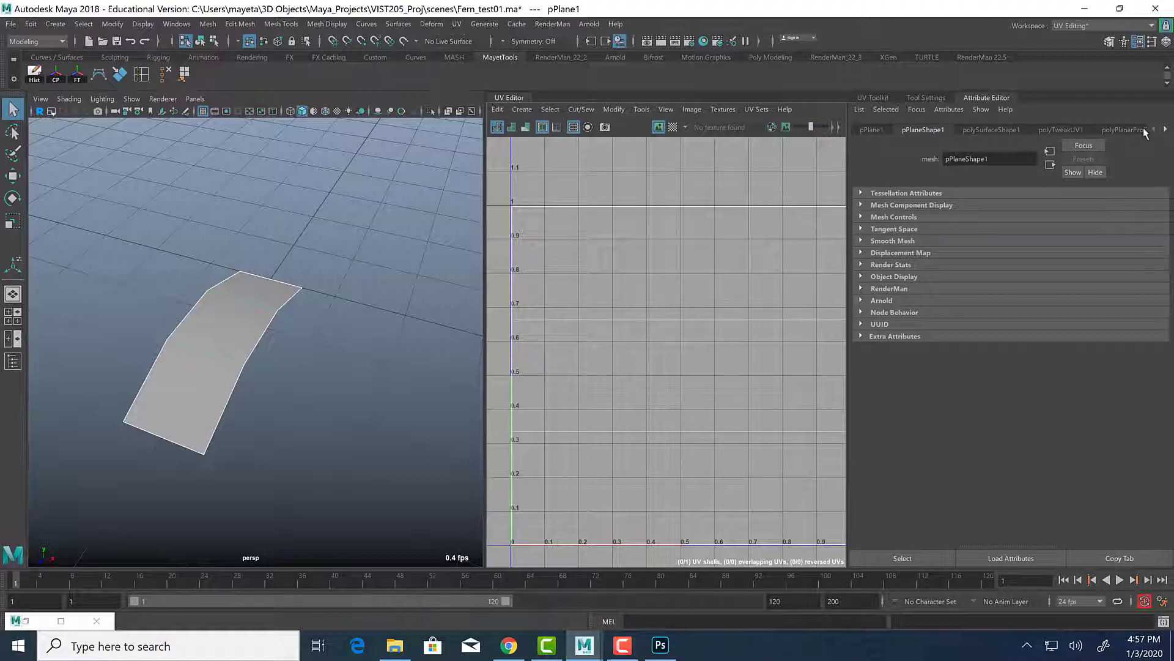
pyautogui.click(38, 72)
pyautogui.click(975, 129)
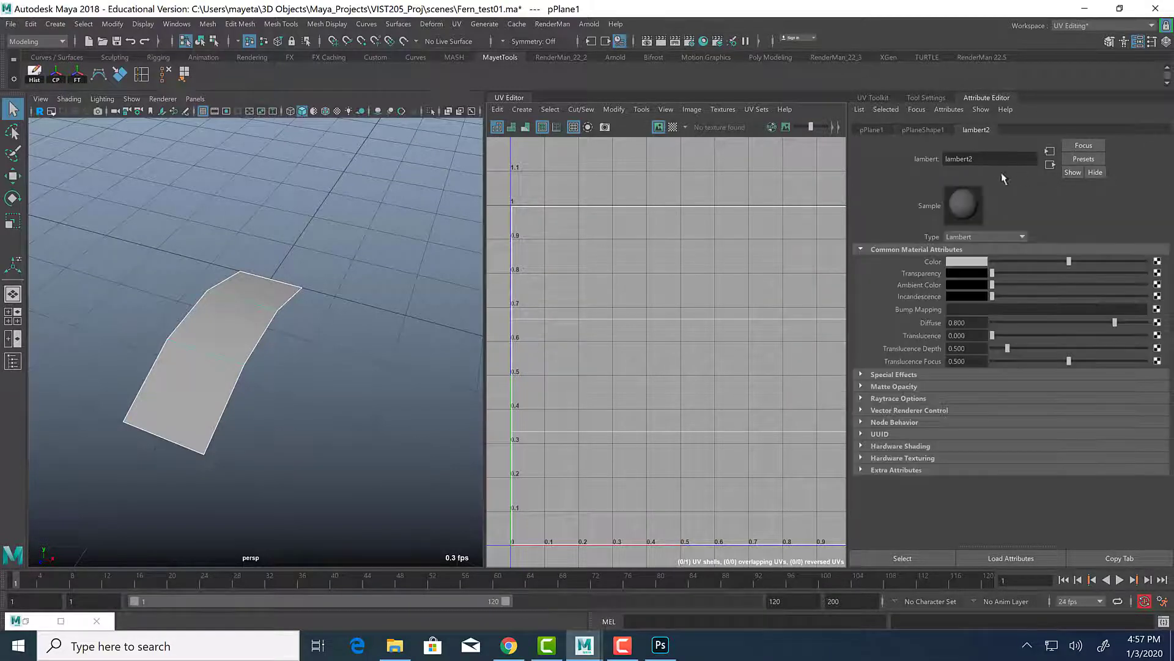
pyautogui.write('leaf_mat')
pyautogui.press('Return')
# Select the arched plane and rename pPlane1 to Leaf_01 in the Channel Box.
pyautogui.moveTo(234, 334)
pyautogui.mouseDown(button='right')
pyautogui.moveTo(230, 288)
pyautogui.moveTo(228, 313)
pyautogui.mouseUp(button='right')
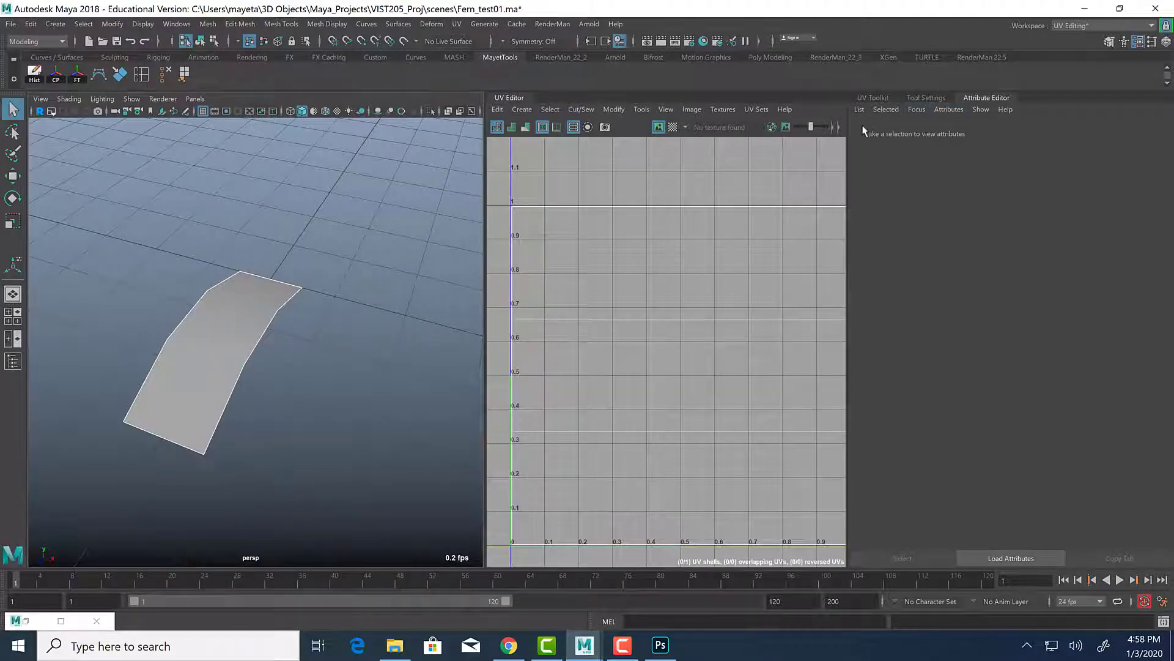
pyautogui.click(871, 98)
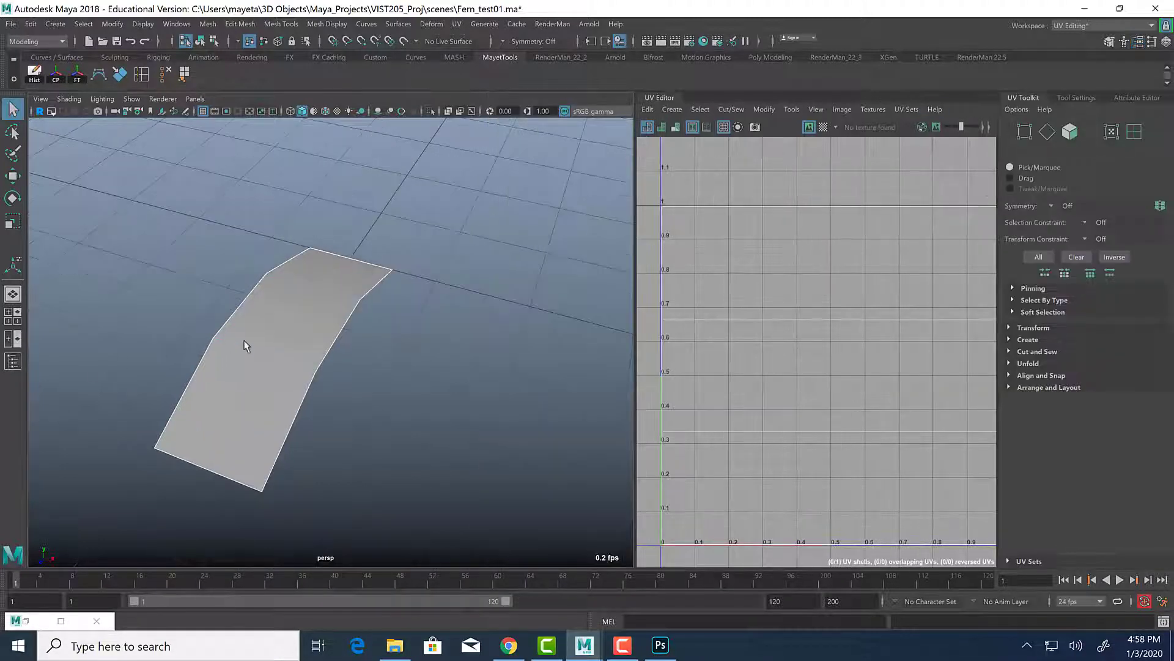
pyautogui.click(200, 41)
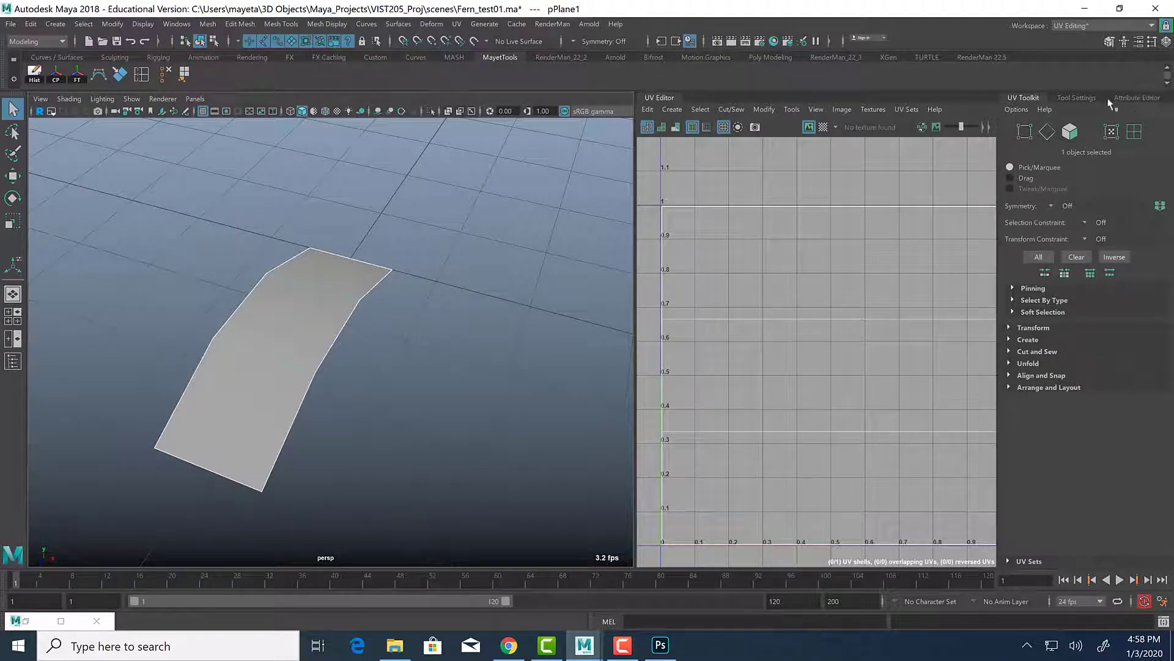
pyautogui.click(1166, 41)
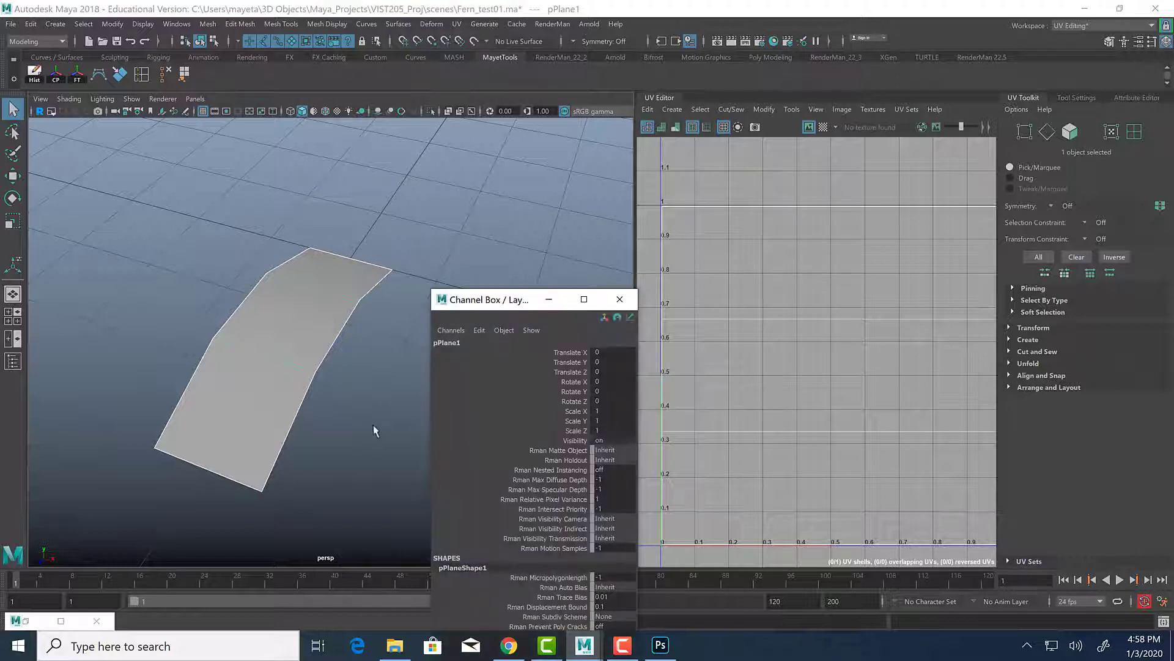
pyautogui.click(447, 342)
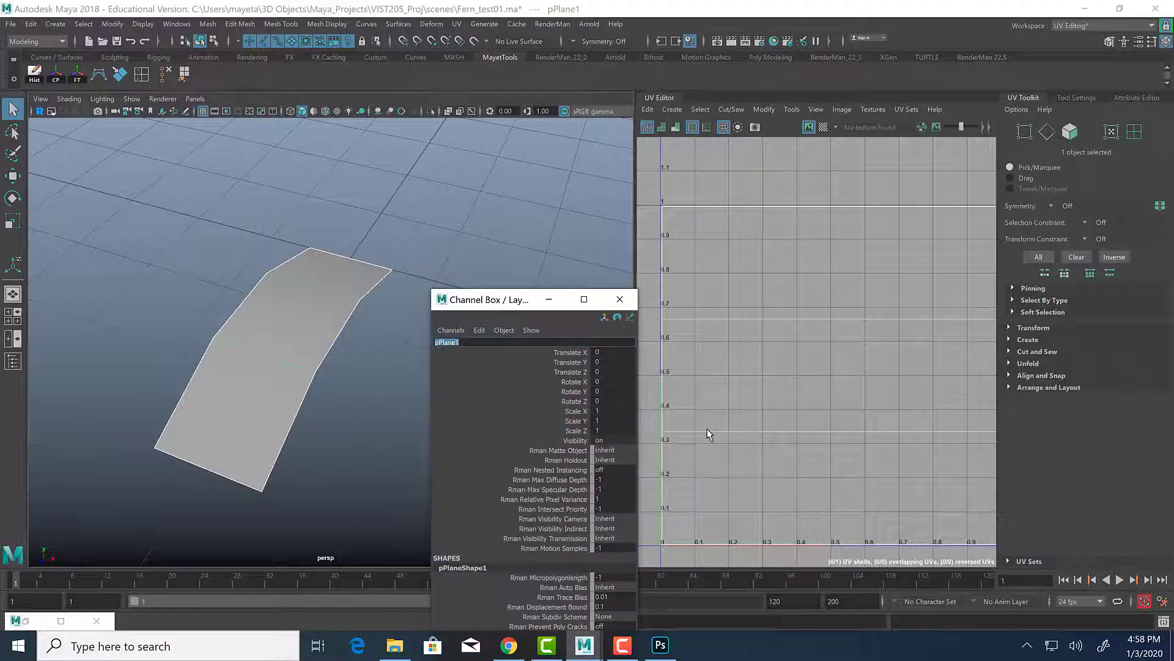
pyautogui.write('leaf_01')
pyautogui.press('Return')
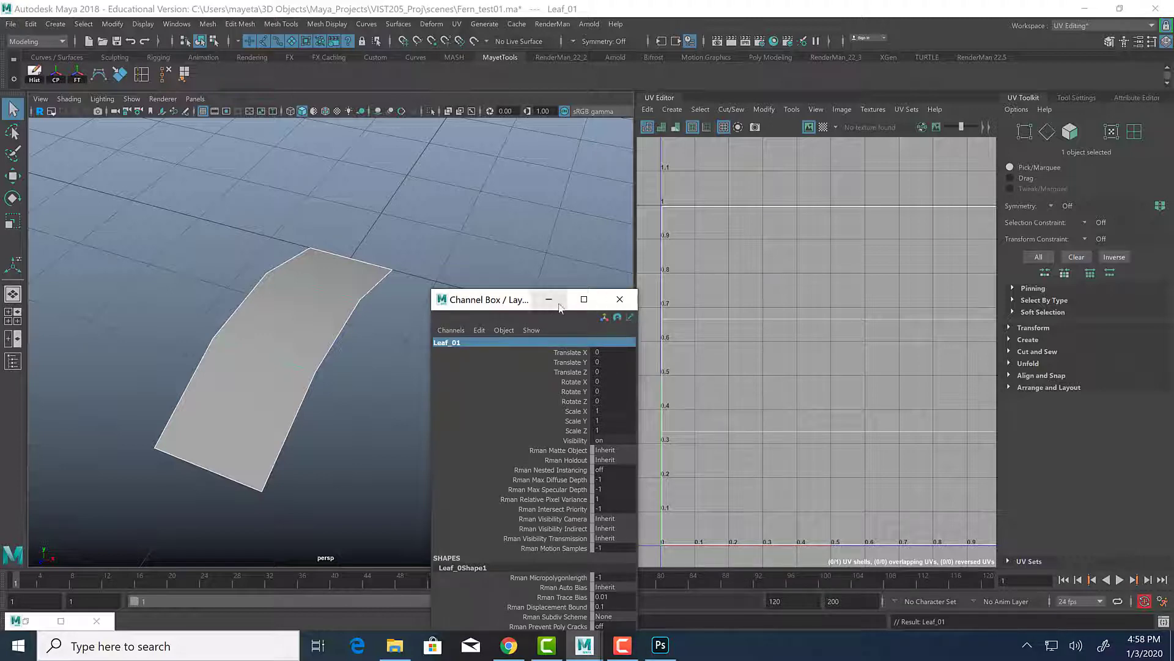
pyautogui.click(619, 301)
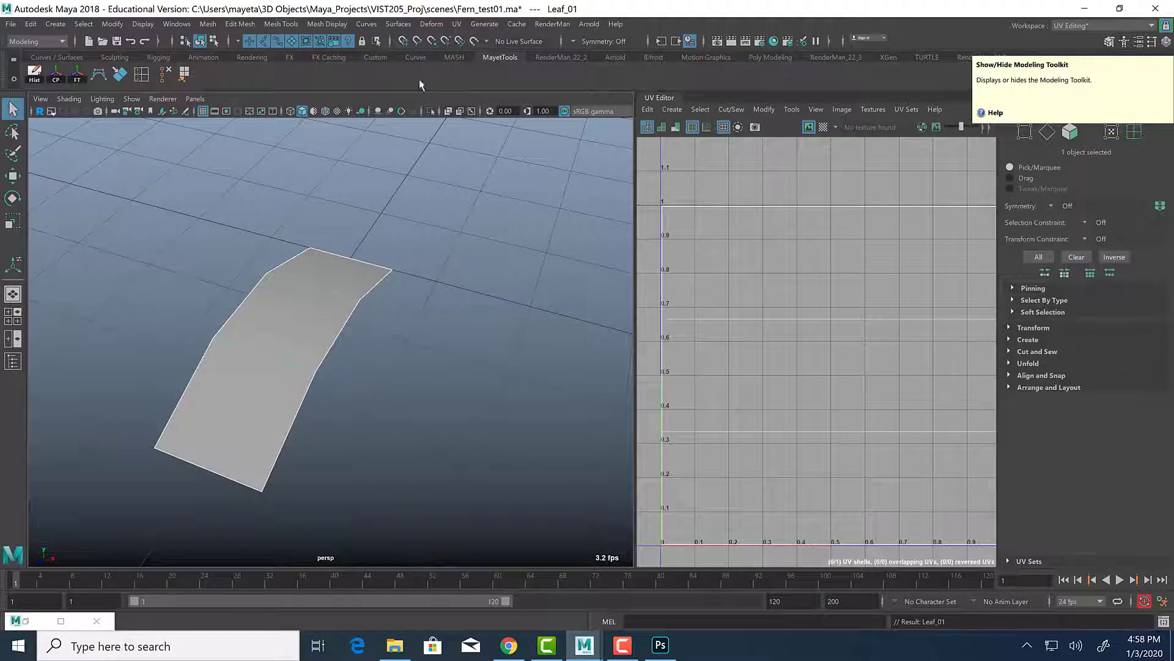
pyautogui.hotkey('ctrl', 'a')
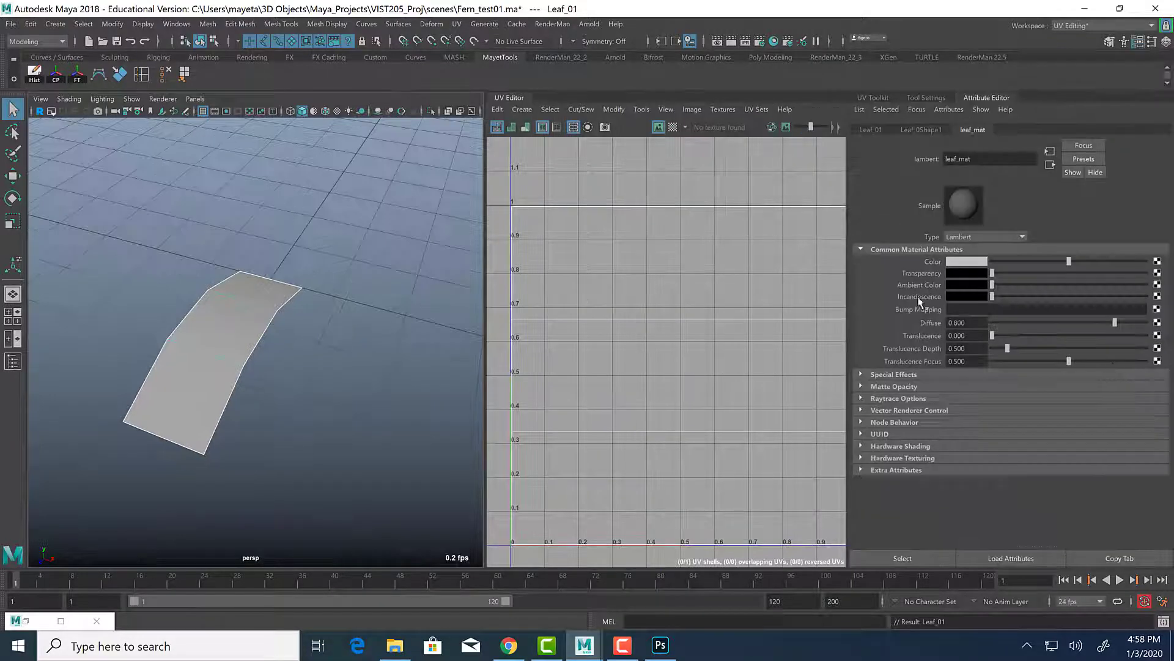
# Map a file texture onto leaf_mat's colour, loading FernLeaf.tga from sourceimages.
pyautogui.click(1157, 262)
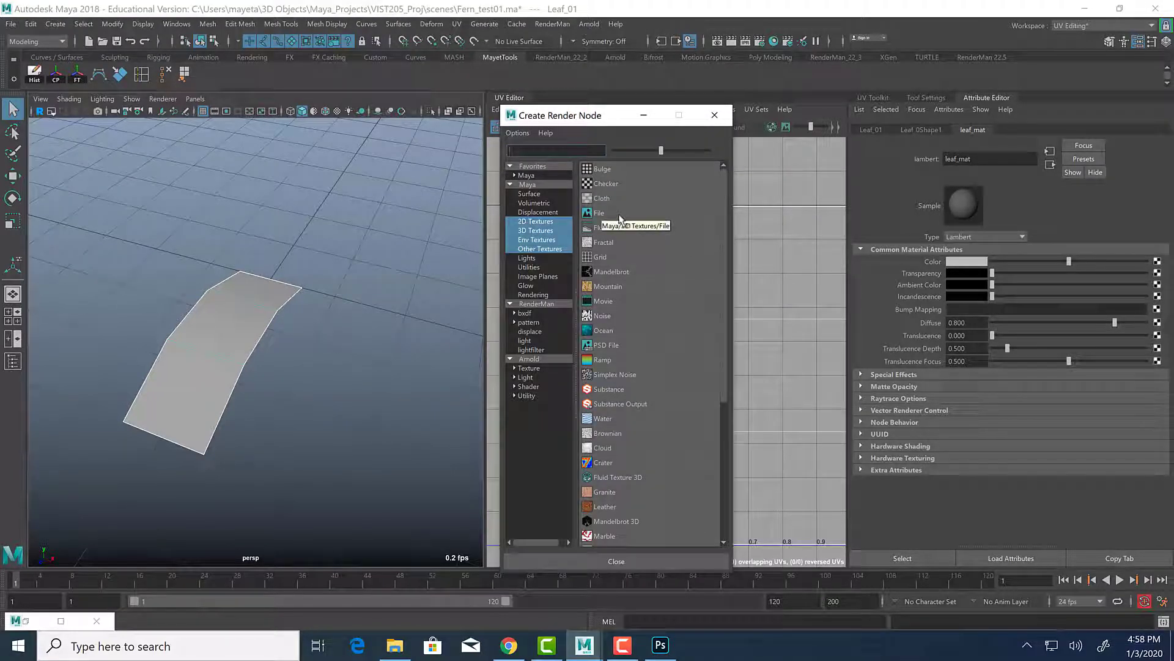
pyautogui.click(619, 214)
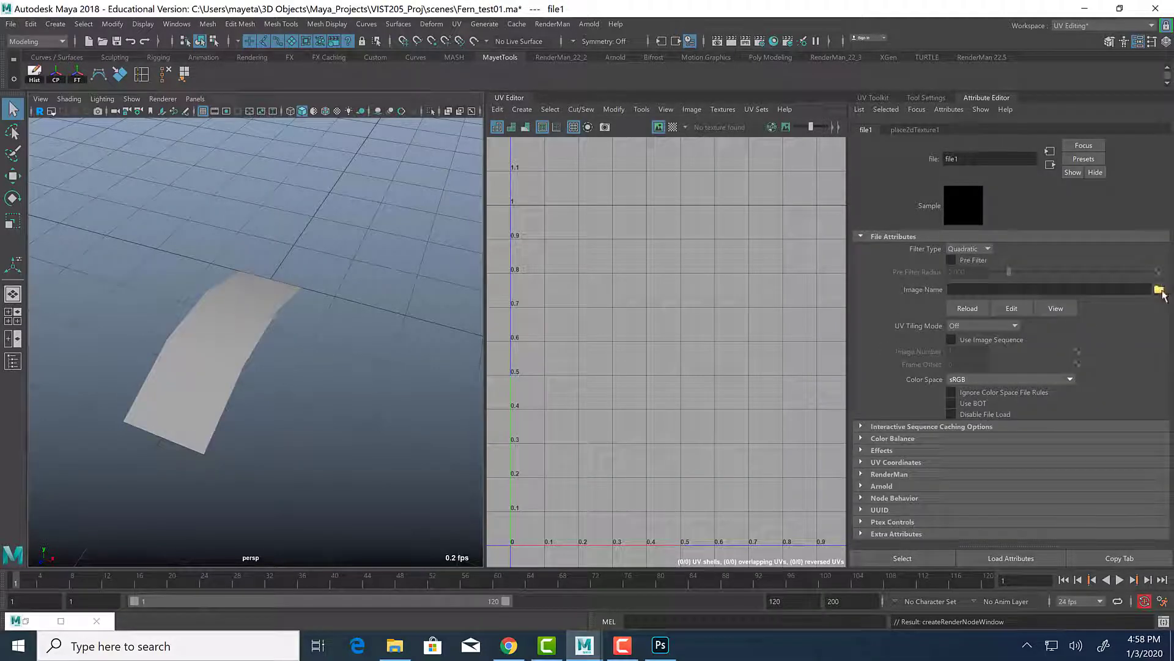
pyautogui.click(1160, 291)
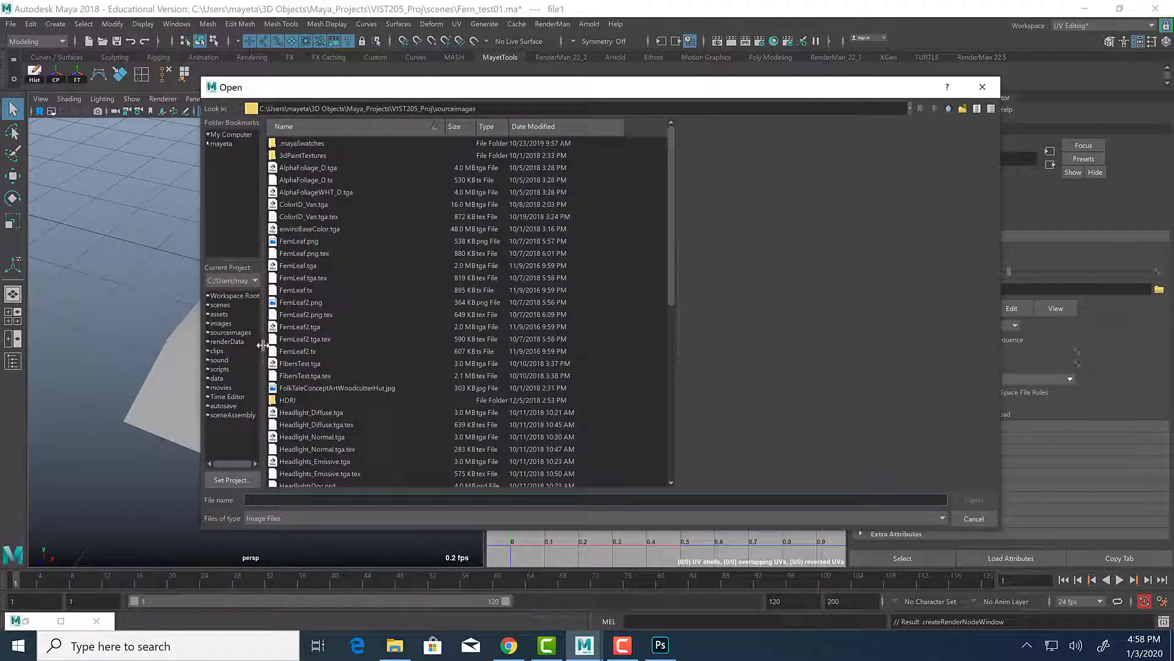
pyautogui.click(300, 266)
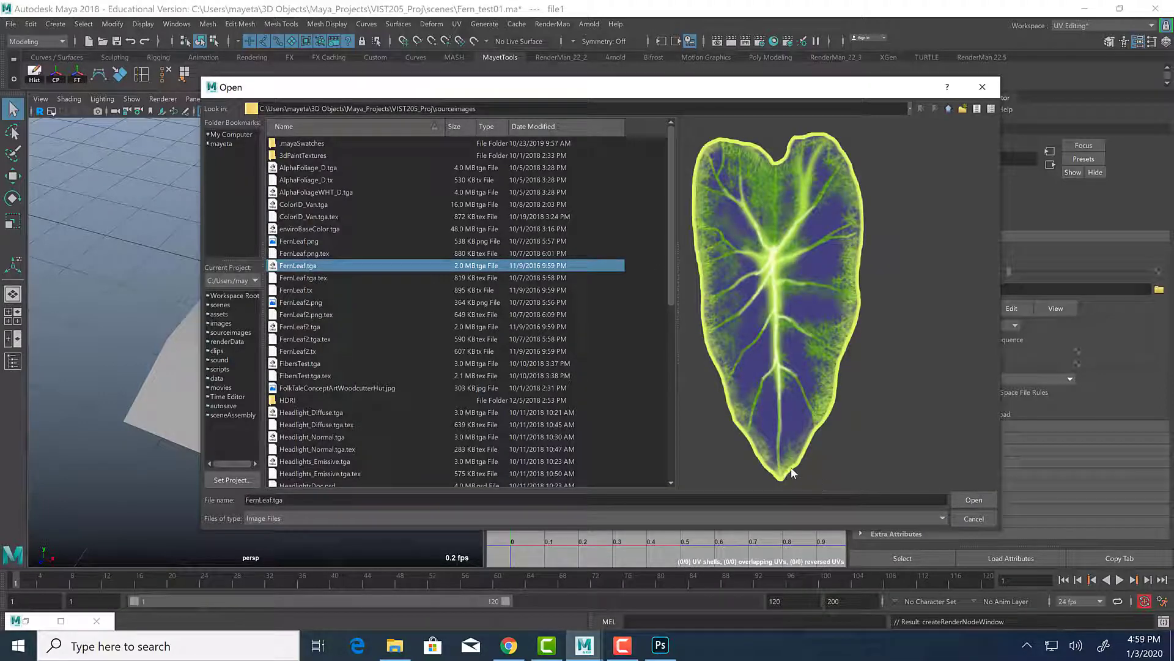
pyautogui.click(301, 303)
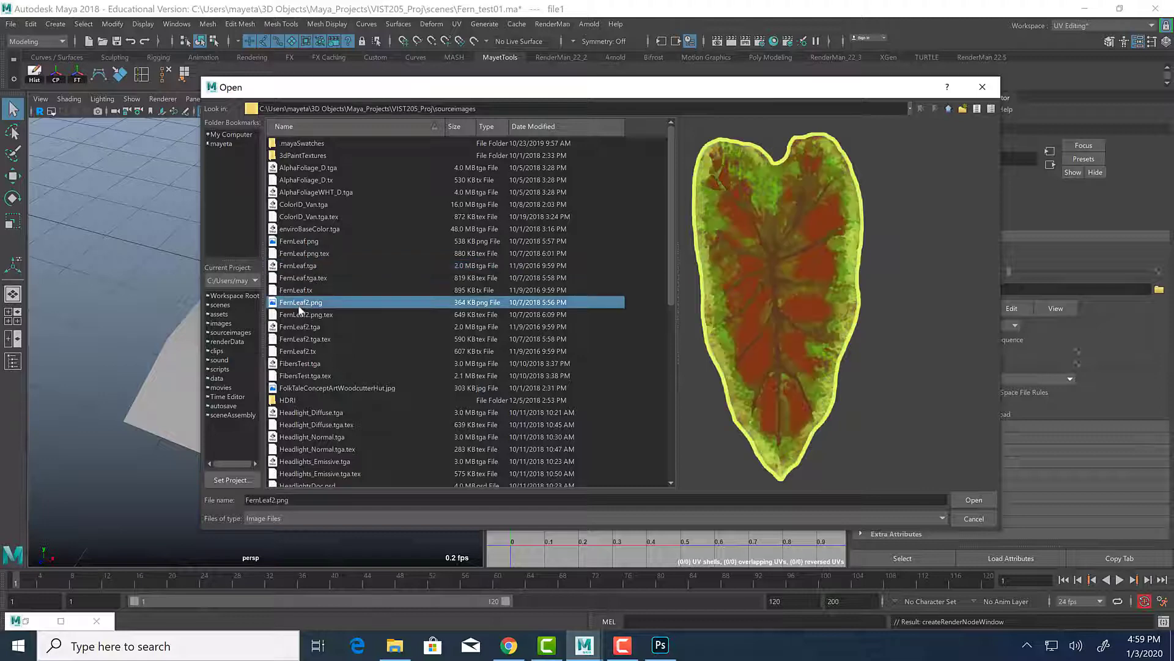
pyautogui.click(296, 266)
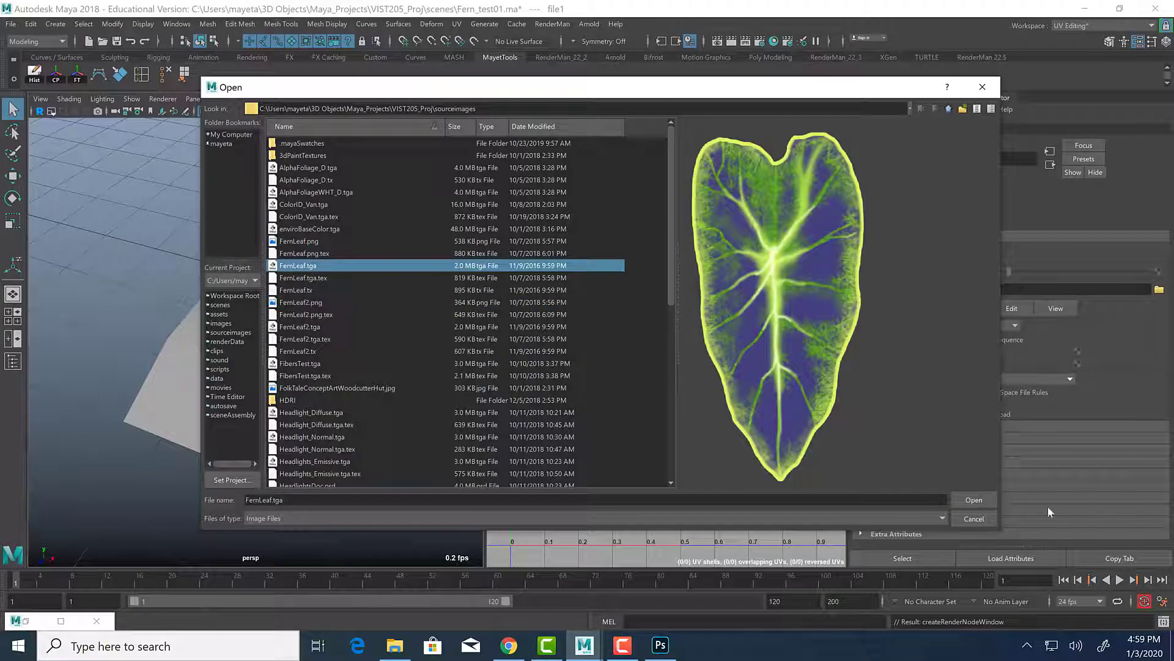
pyautogui.click(974, 501)
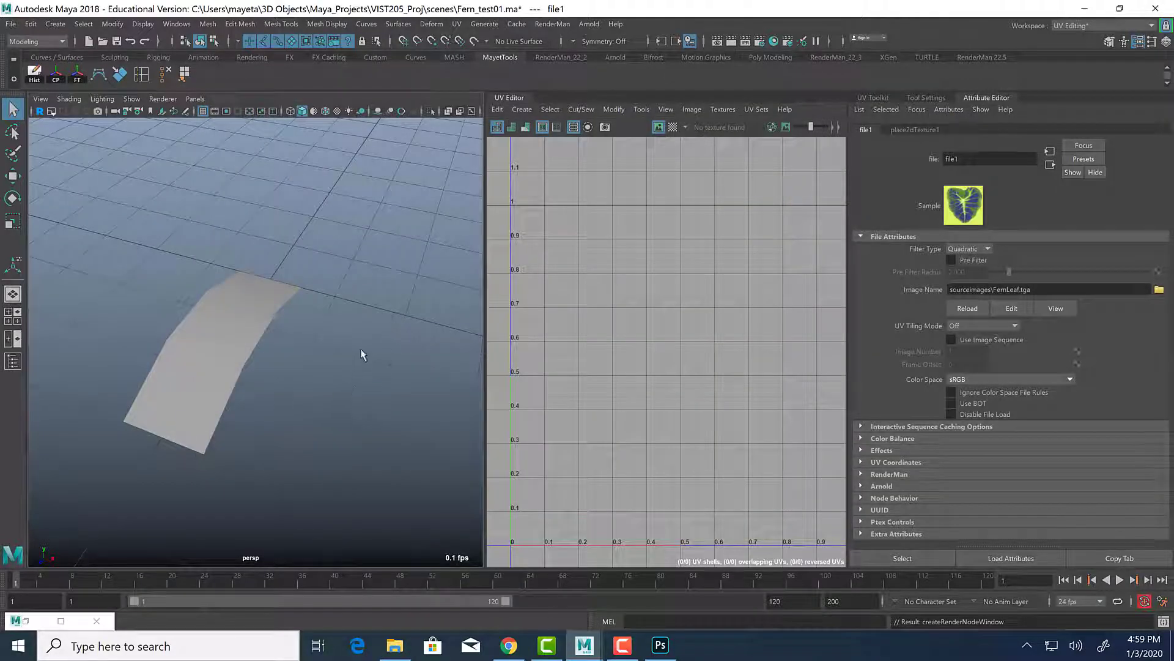
# Switch the viewport to textured display (6) and orbit to view the selected leaf.
pyautogui.press('super')
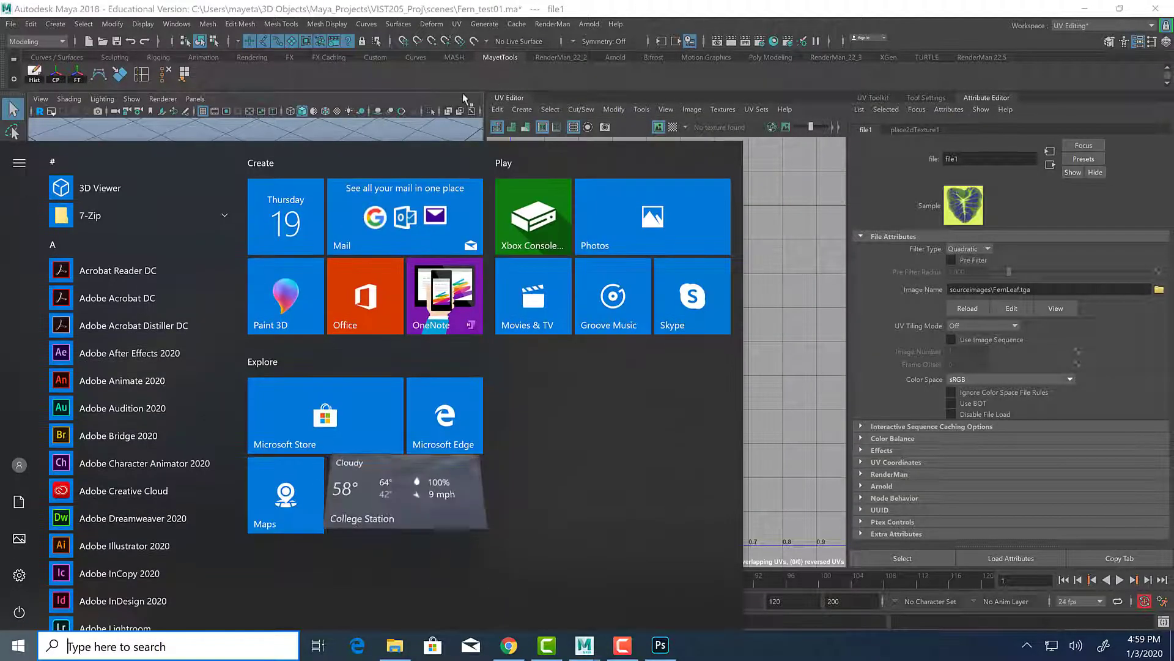
pyautogui.click(437, 98)
pyautogui.press('6')
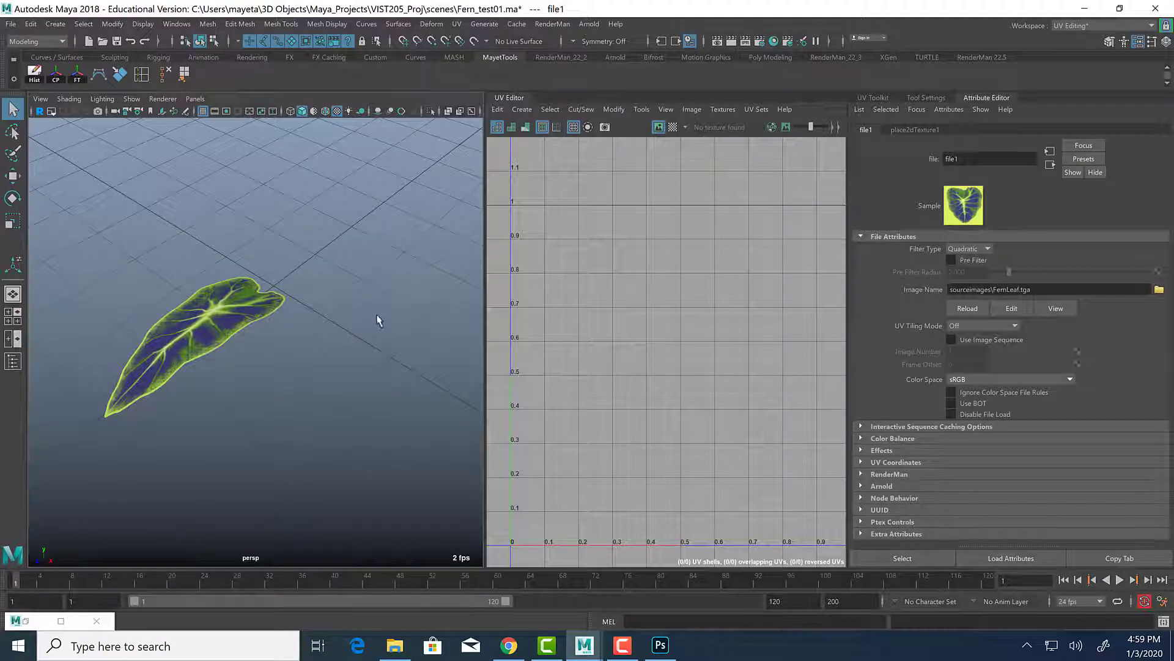
pyautogui.moveTo(376, 318)
pyautogui.keyDown('alt'); pyautogui.mouseDown()
pyautogui.moveTo(365, 281)
pyautogui.moveTo(393, 320)
pyautogui.moveTo(373, 324)
pyautogui.mouseUp(); pyautogui.keyUp('alt')
pyautogui.click(315, 330)
pyautogui.keyDown('alt'); pyautogui.moveTo(747, 306); pyautogui.dragTo(707, 304, button='middle'); pyautogui.keyUp('alt')
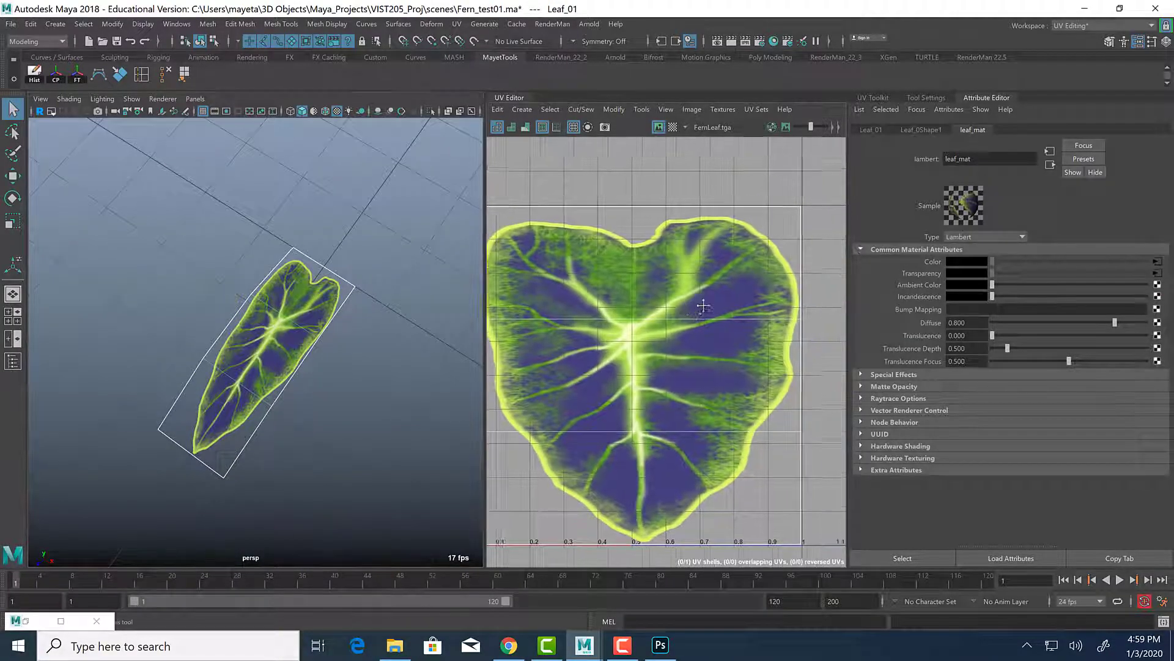
pyautogui.scroll(-2, 709, 305)
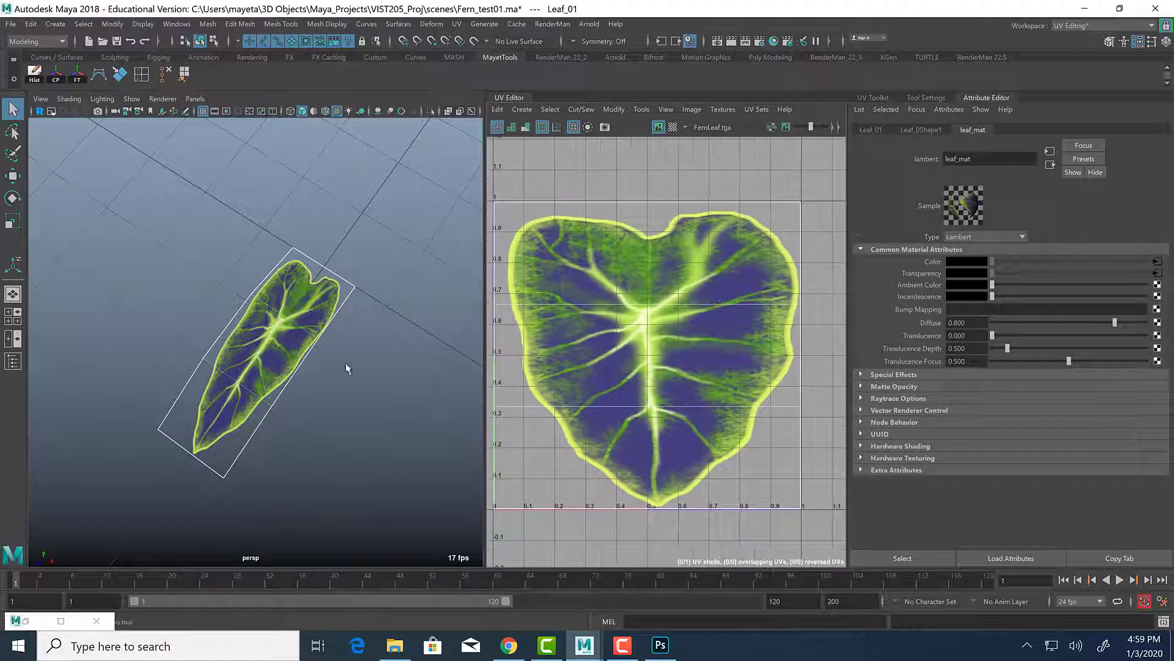
pyautogui.keyDown('alt'); pyautogui.moveTo(302, 367); pyautogui.dragTo(272, 342); pyautogui.keyUp('alt')
pyautogui.scroll(1, 718, 325)
pyautogui.scroll(-2, 718, 325)
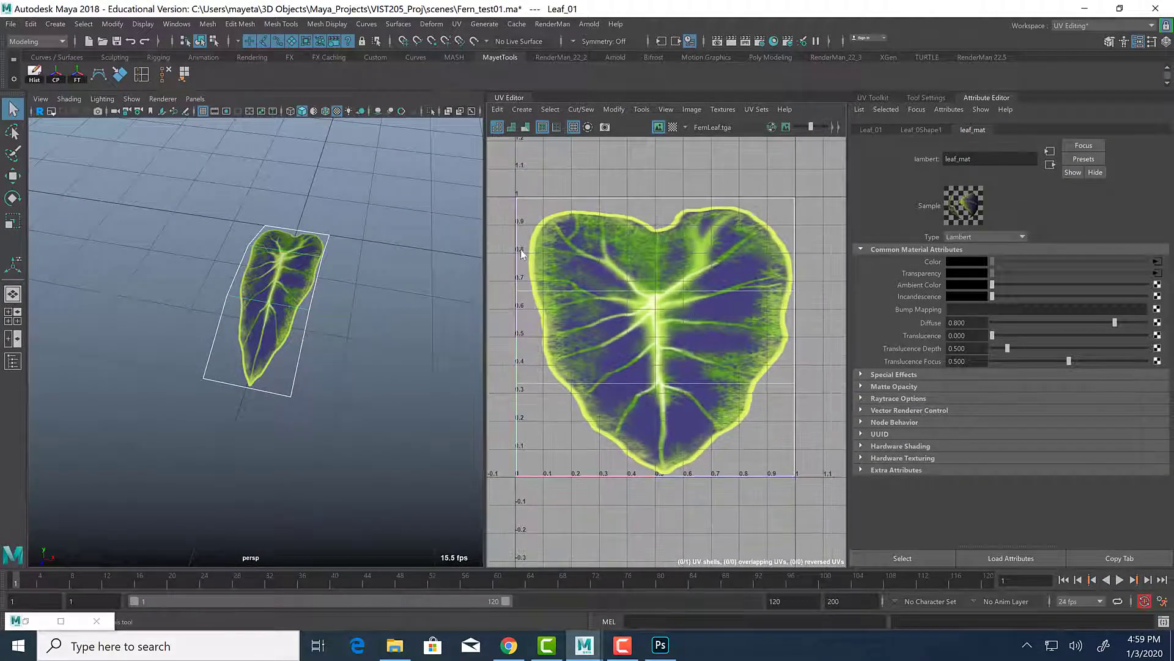
# Nudge the leaf's UV shell slightly right along U in UV mode.
pyautogui.moveTo(520, 255); pyautogui.dragTo(514, 202, button='right')
pyautogui.click(598, 315)
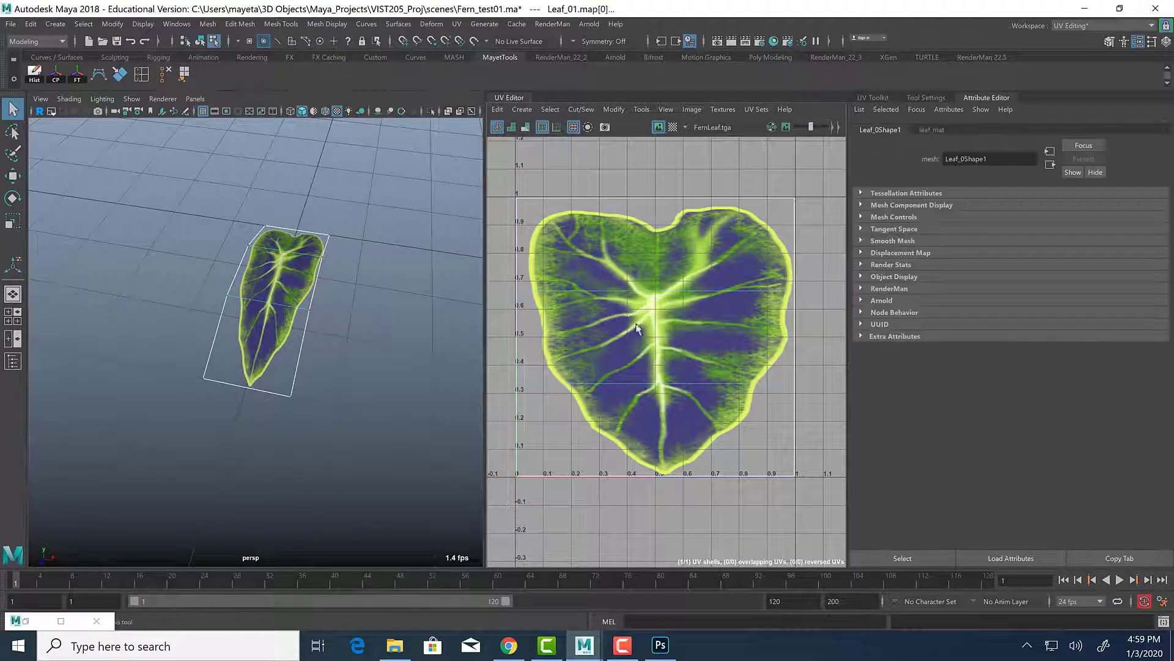
pyautogui.press('w')
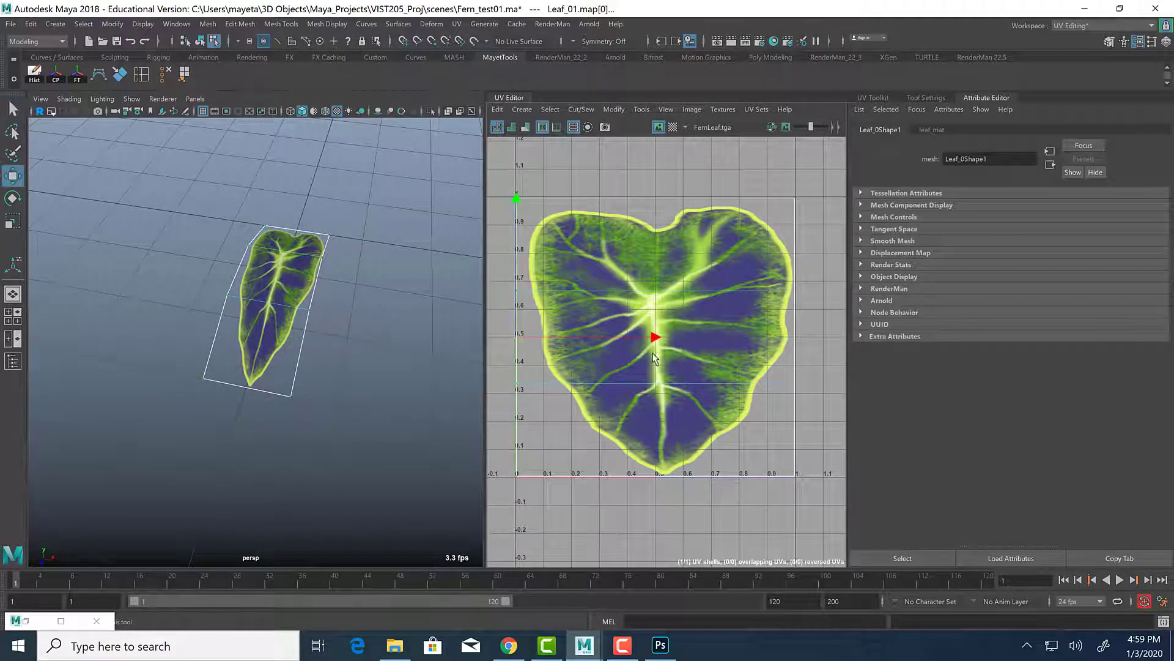
pyautogui.moveTo(653, 337); pyautogui.dragTo(662, 340)
pyautogui.keyDown('alt'); pyautogui.moveTo(422, 309); pyautogui.dragTo(383, 287); pyautogui.keyUp('alt')
pyautogui.scroll(5, 267, 307)
pyautogui.keyDown('alt'); pyautogui.moveTo(245, 257); pyautogui.dragTo(262, 243); pyautogui.keyUp('alt')
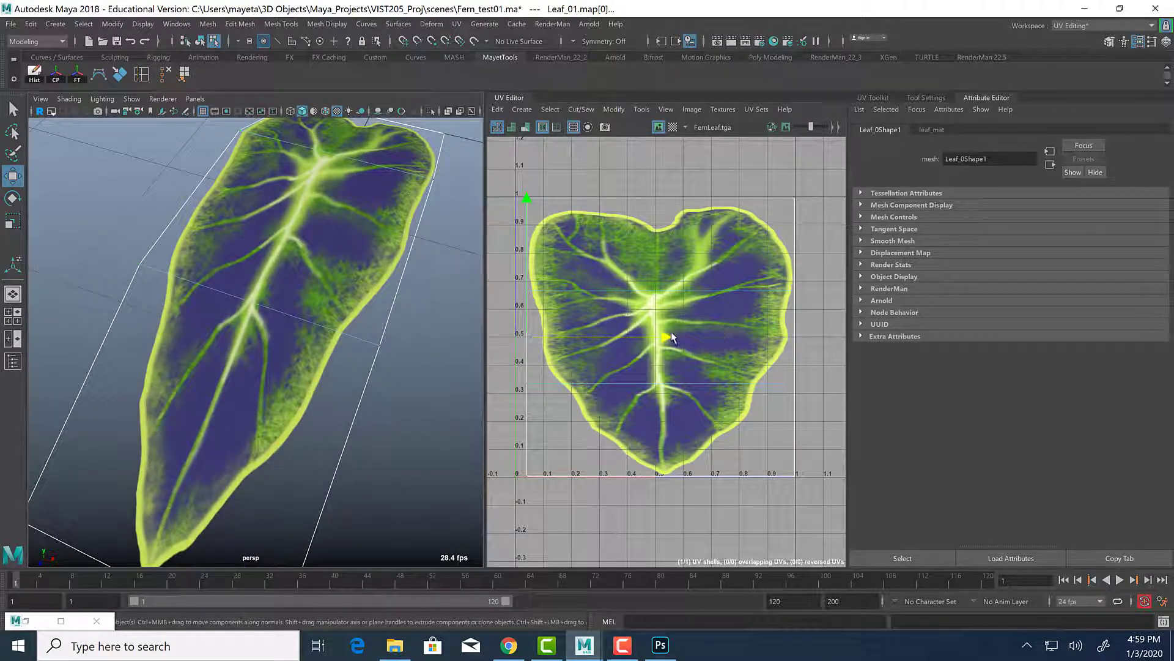
pyautogui.moveTo(668, 338); pyautogui.dragTo(768, 342)
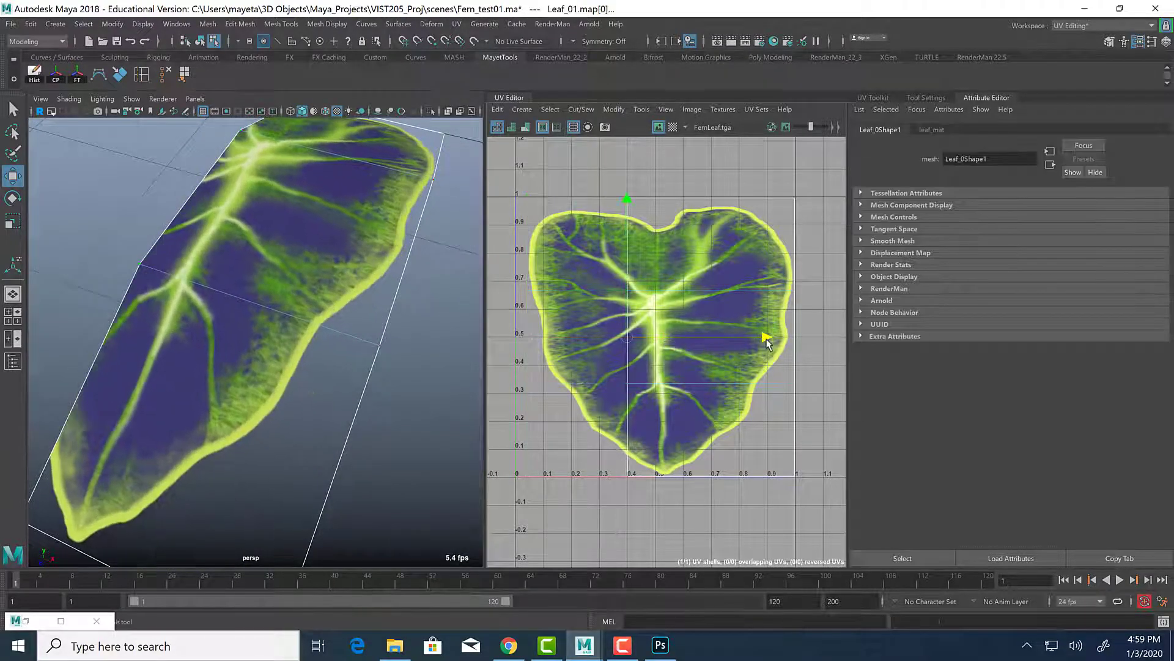
pyautogui.hotkey('ctrl', 'z')
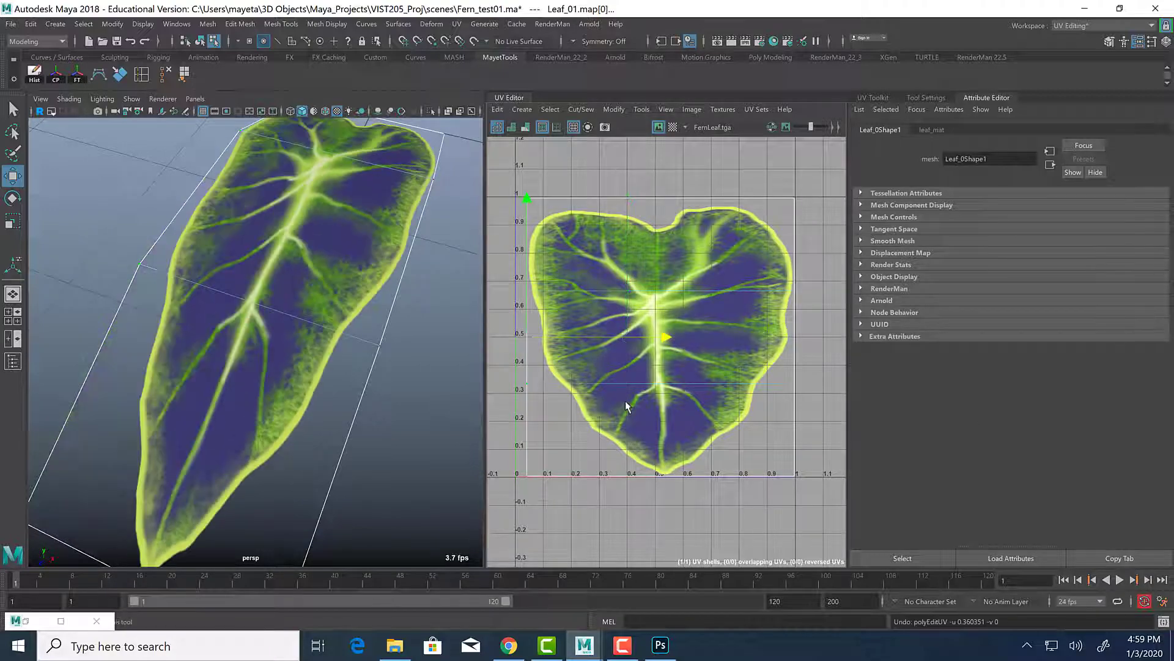
pyautogui.keyDown('alt'); pyautogui.moveTo(245, 367); pyautogui.dragTo(303, 422); pyautogui.keyUp('alt')
# Return to object selection and switch to the Maya Classic workspace.
pyautogui.click(200, 41)
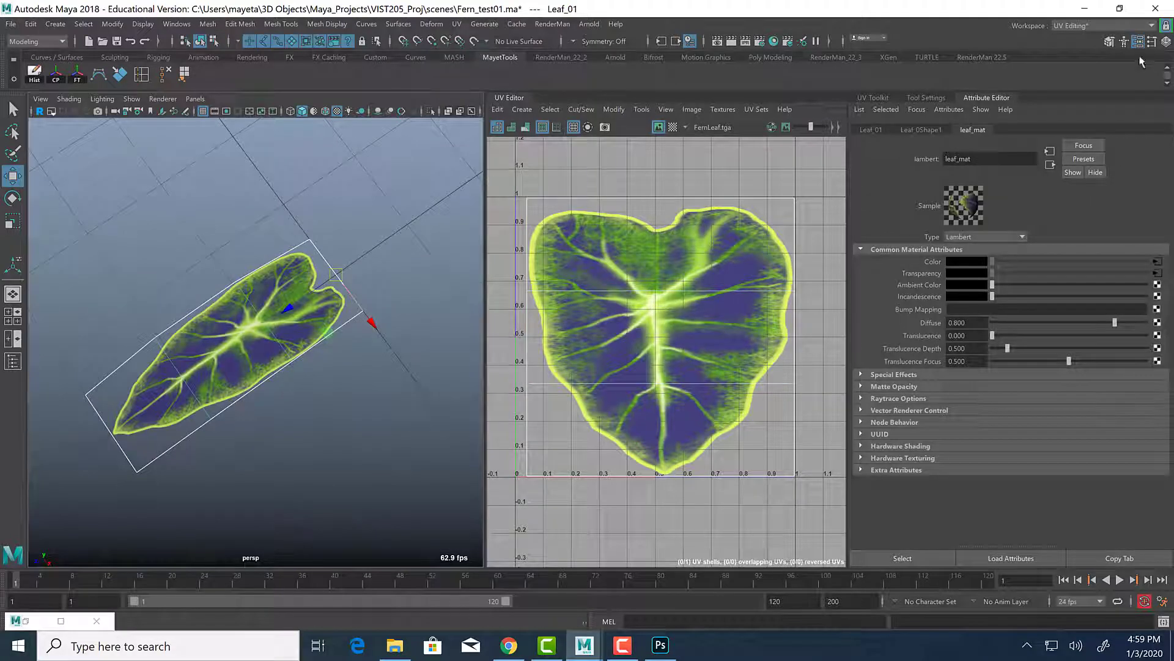
pyautogui.click(1086, 28)
pyautogui.click(1083, 43)
pyautogui.keyDown('alt'); pyautogui.moveTo(697, 441); pyautogui.dragTo(745, 439); pyautogui.keyUp('alt')
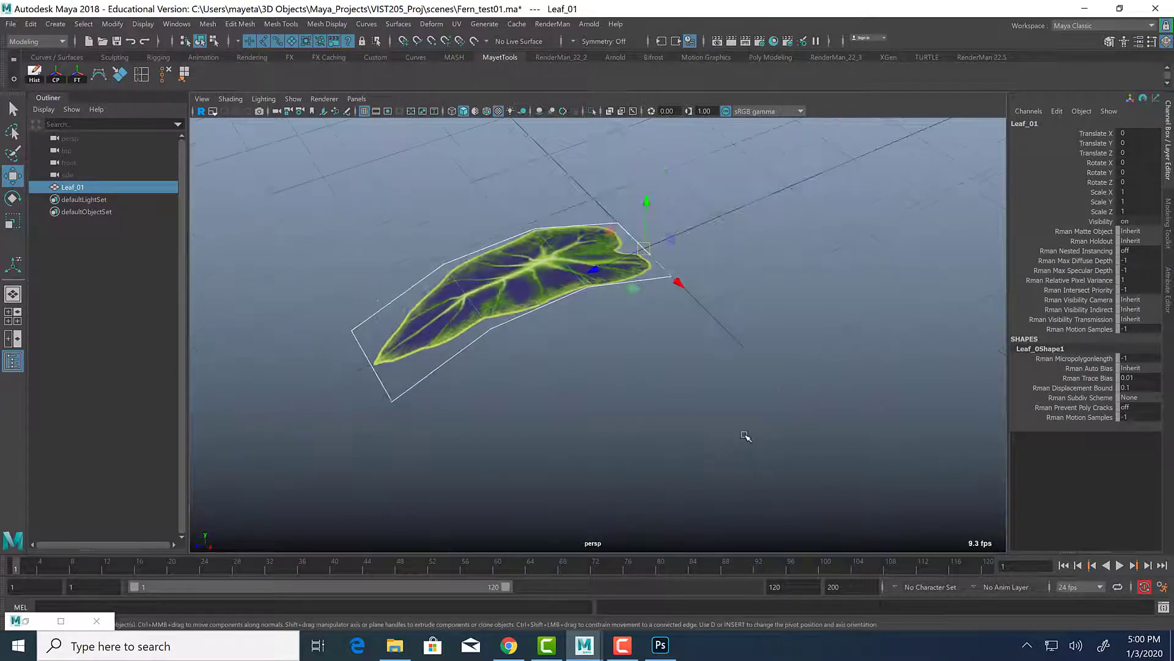
# Rotate Leaf_01 about X to roughly 20 degrees.
pyautogui.press('e')
pyautogui.moveTo(631, 205); pyautogui.dragTo(635, 227)
pyautogui.keyDown('alt'); pyautogui.moveTo(595, 306); pyautogui.dragTo(626, 283); pyautogui.keyUp('alt')
pyautogui.press('w')
pyautogui.keyDown('alt'); pyautogui.moveTo(838, 303); pyautogui.dragTo(723, 333, button='middle'); pyautogui.keyUp('alt')
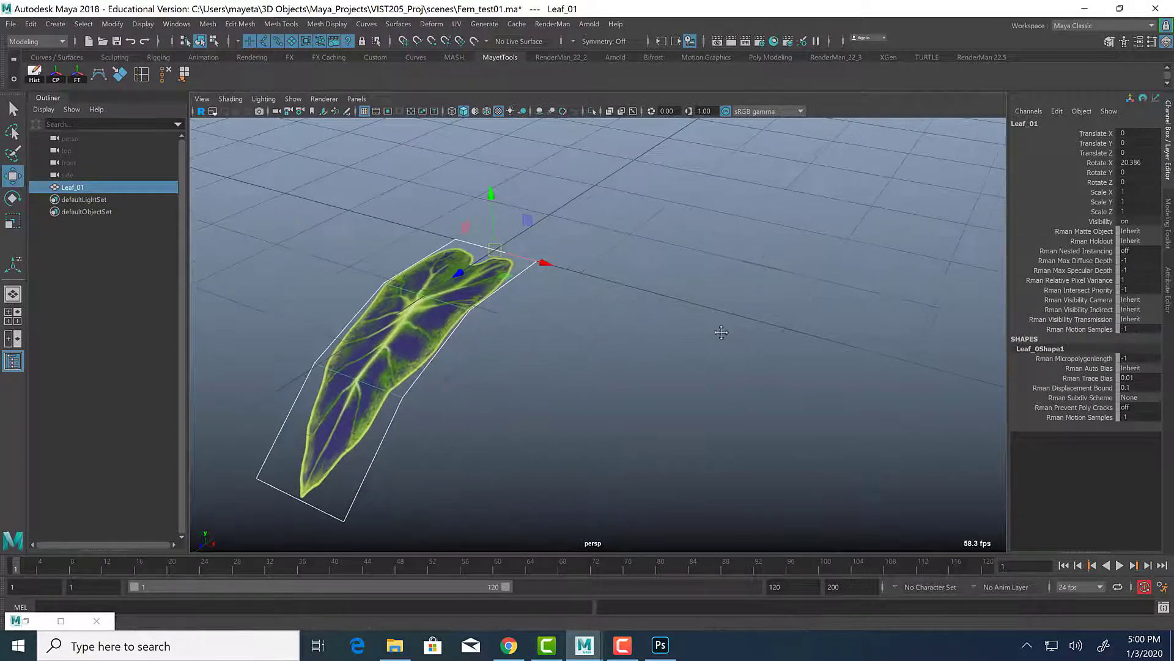
pyautogui.keyDown('alt'); pyautogui.moveTo(723, 333); pyautogui.dragTo(688, 340); pyautogui.keyUp('alt')
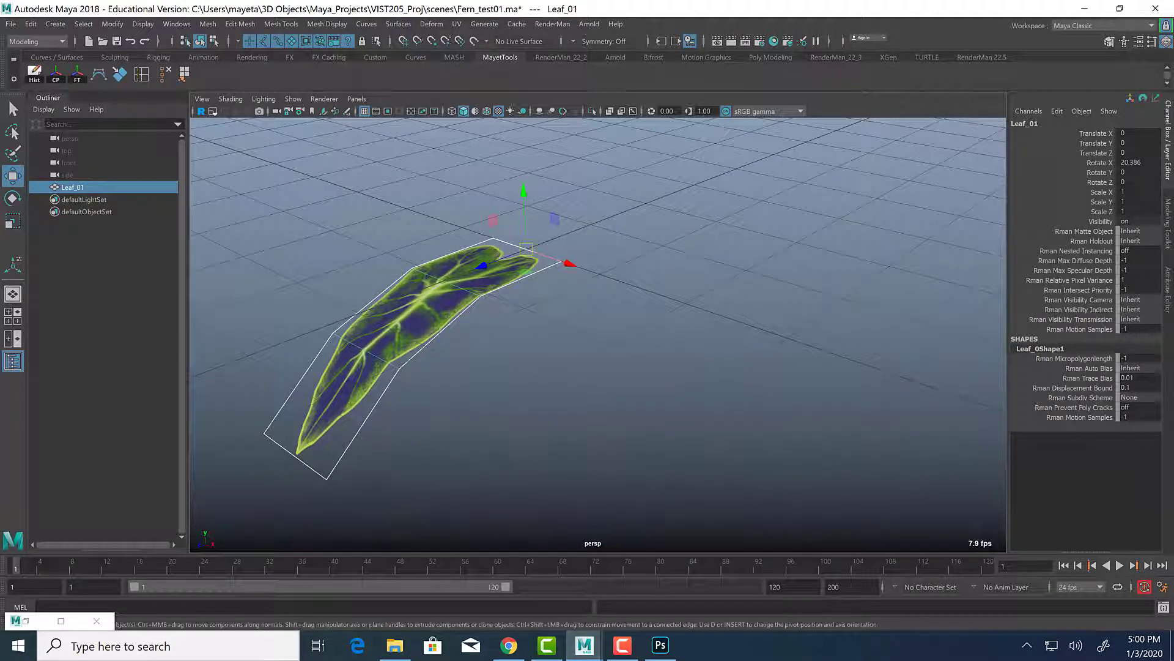
pyautogui.click(35, 26)
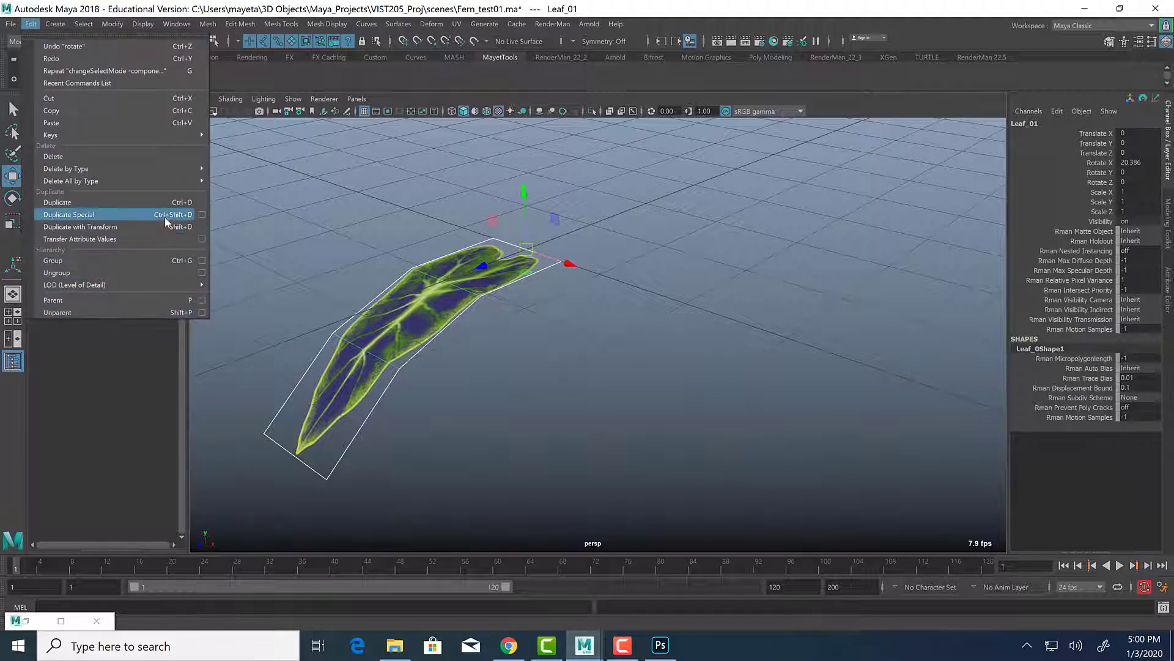
# Open Duplicate Special options and freeze the leaf's rotation to zero.
pyautogui.click(201, 216)
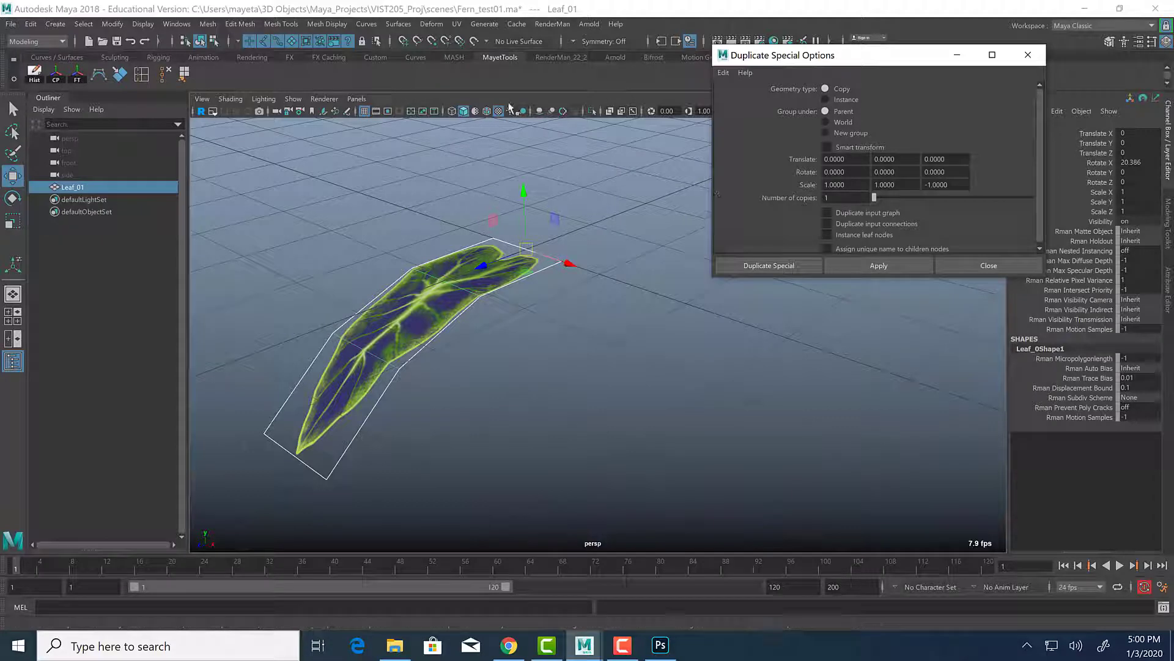
pyautogui.press('e')
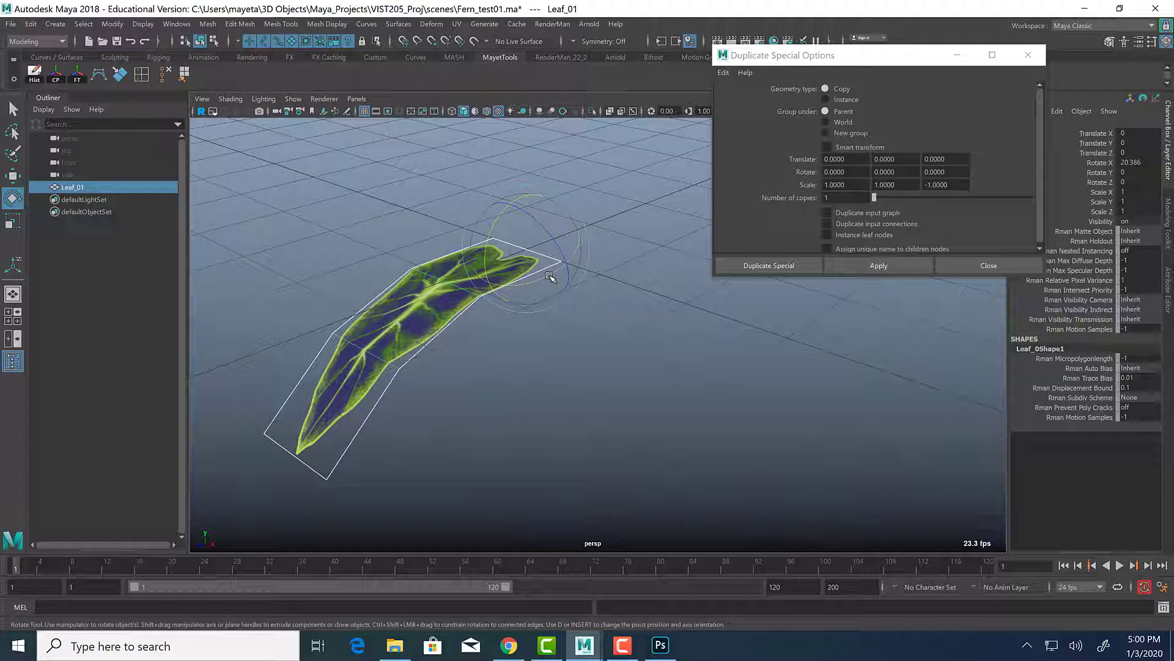
pyautogui.click(77, 76)
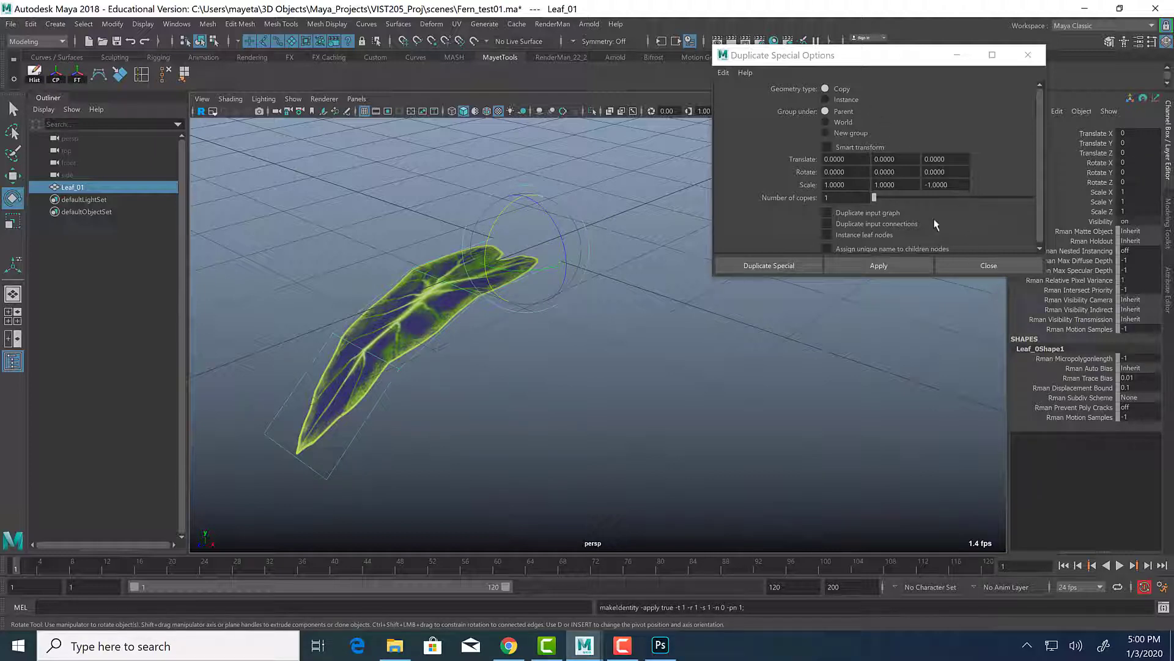
# Set Rotate X 20 and 5 copies, apply as a test, then undo the copies.
pyautogui.click(823, 172)
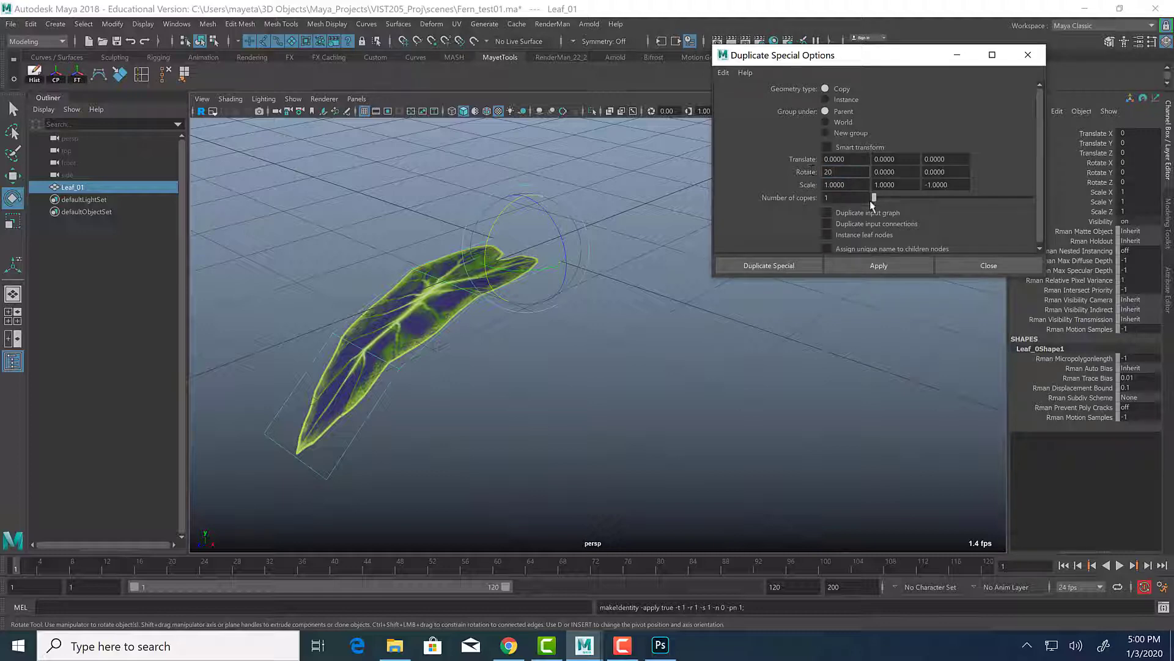
pyautogui.click(834, 195)
pyautogui.write('5')
pyautogui.click(890, 264)
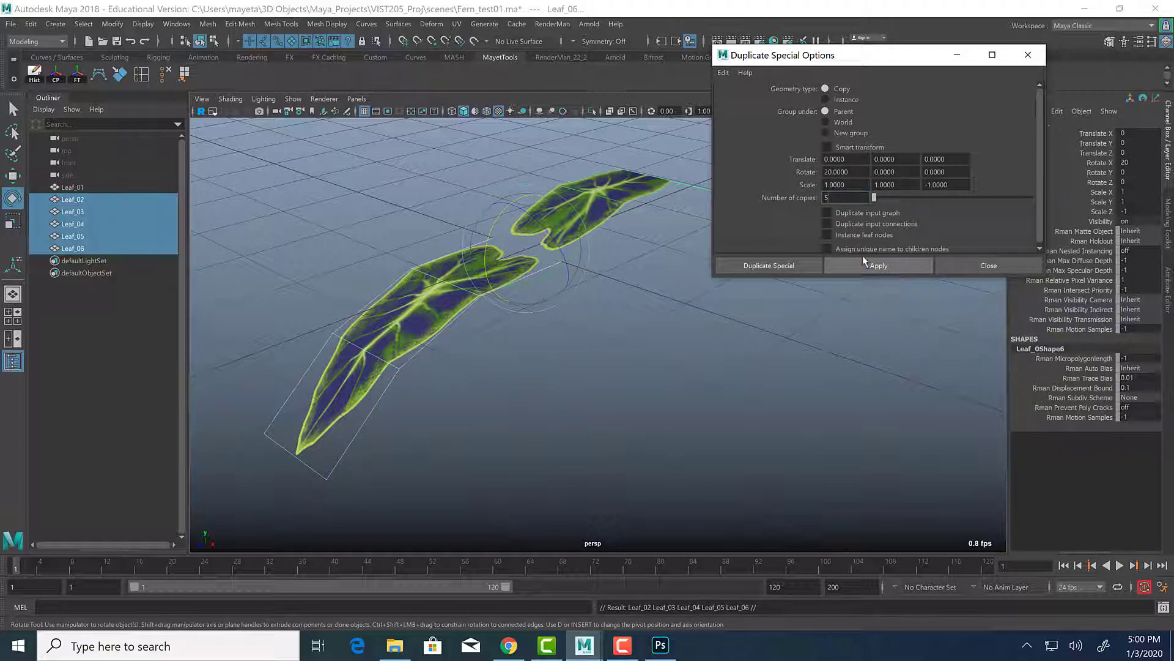
pyautogui.scroll(-5, 521, 293)
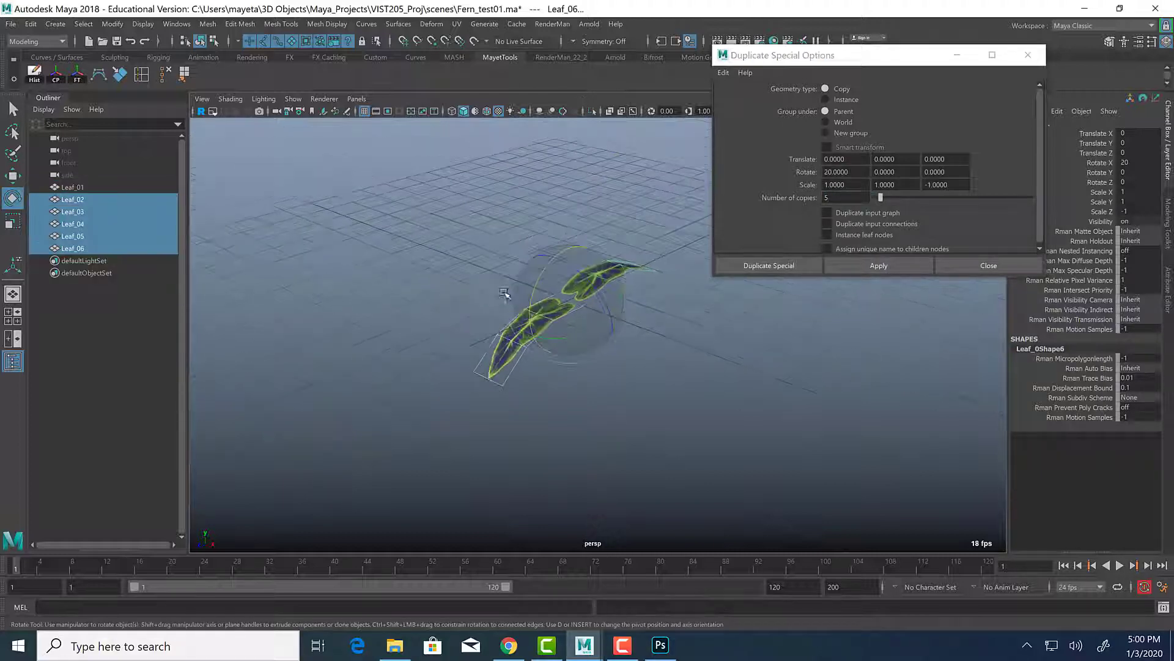
pyautogui.scroll(2, 521, 293)
pyautogui.hotkey('ctrl', 'z')
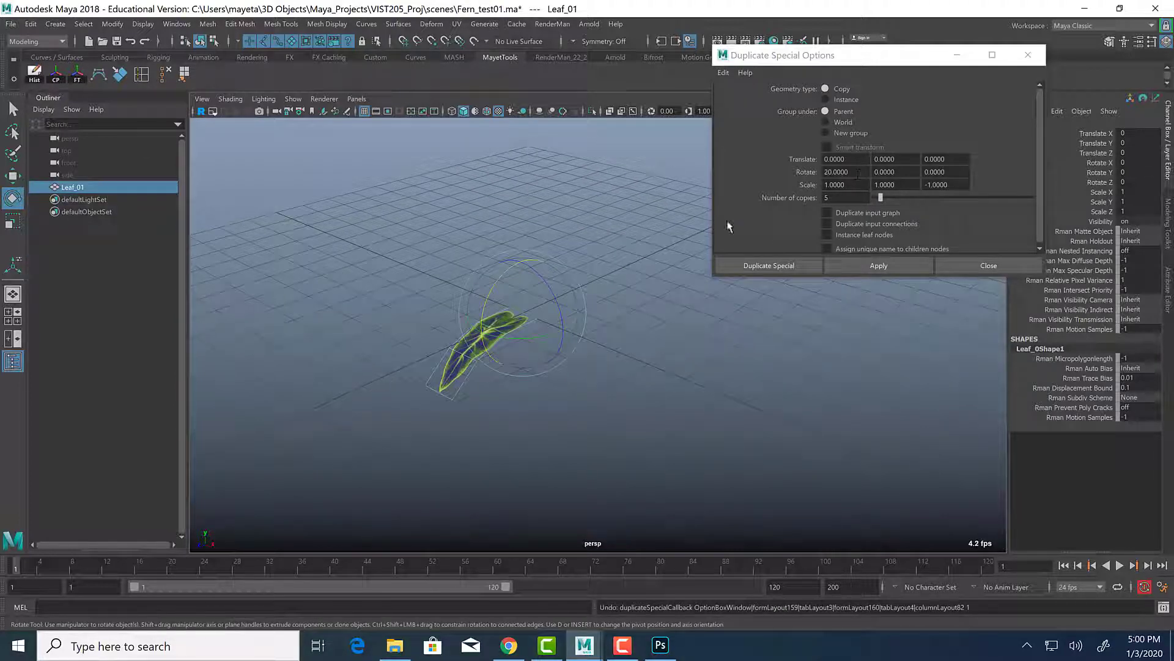
pyautogui.moveTo(538, 331)
pyautogui.keyDown('alt'); pyautogui.mouseDown()
pyautogui.moveTo(553, 318)
pyautogui.moveTo(549, 333)
pyautogui.mouseUp(); pyautogui.keyUp('alt')
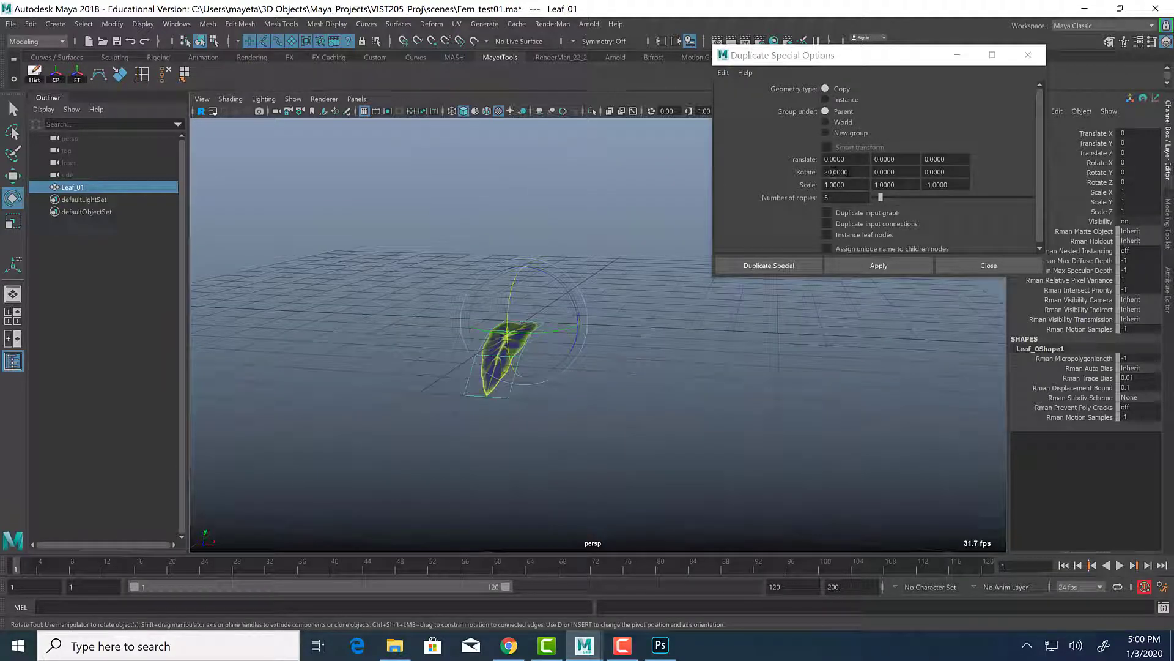
# Reset the duplicate options, test five copies rotated 20 degrees on X, then undo.
pyautogui.click(847, 199)
pyautogui.click(723, 73)
pyautogui.click(749, 93)
pyautogui.moveTo(859, 172); pyautogui.dragTo(820, 171)
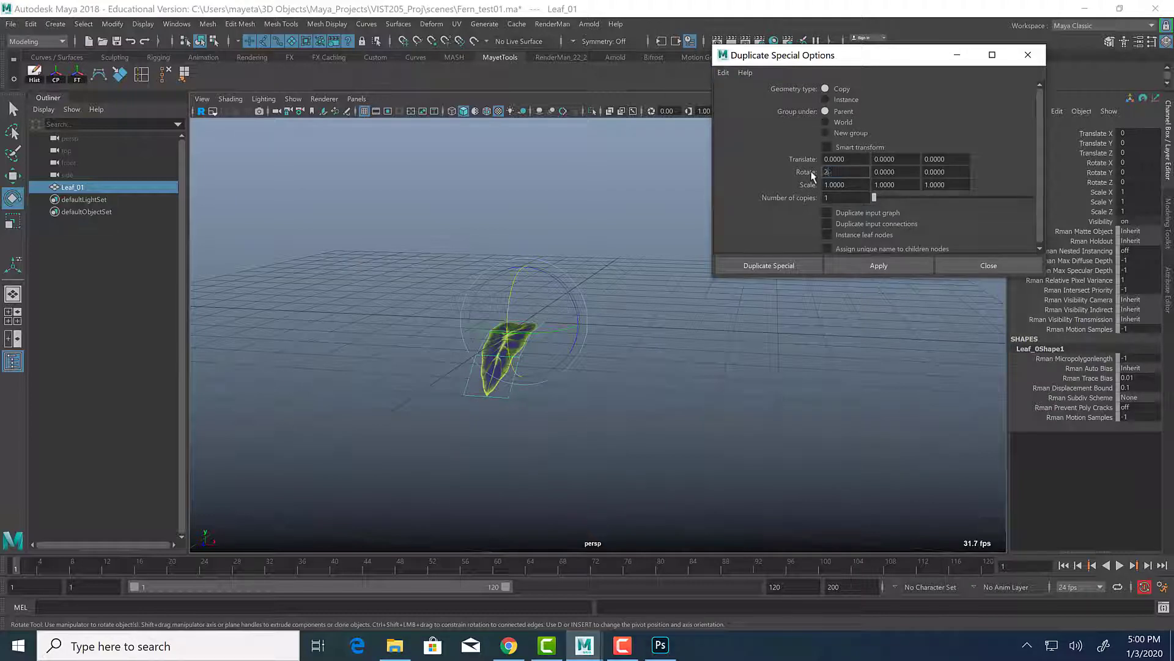
pyautogui.moveTo(844, 197); pyautogui.dragTo(808, 205)
pyautogui.click(860, 269)
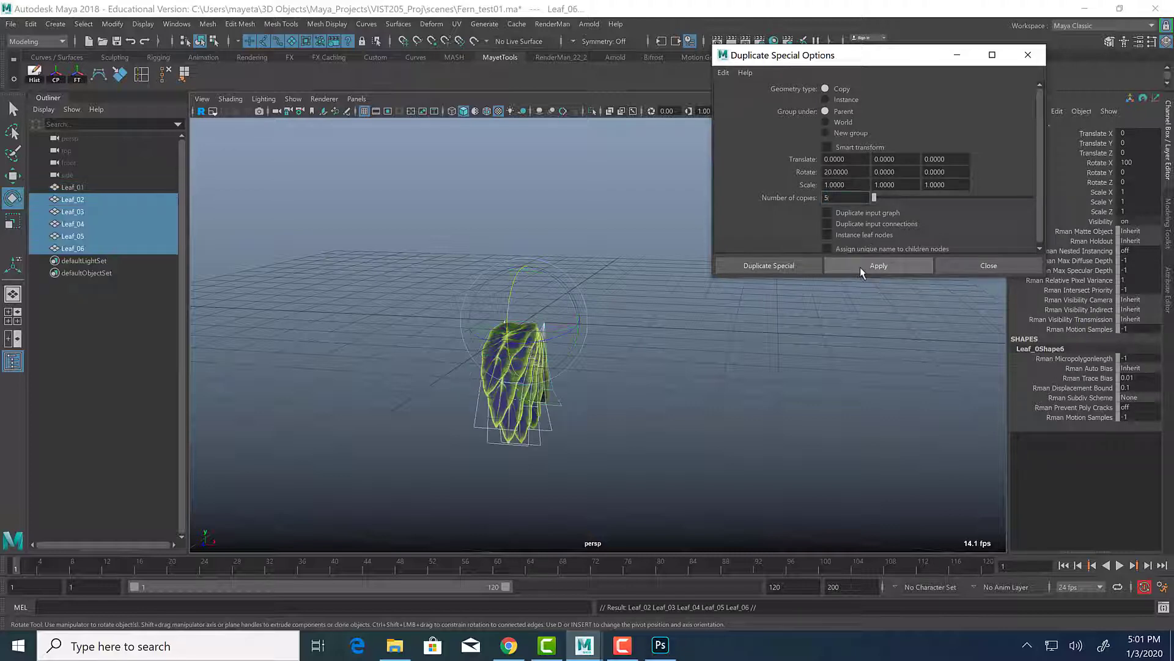
pyautogui.keyDown('alt'); pyautogui.moveTo(681, 440); pyautogui.dragTo(656, 441); pyautogui.keyUp('alt')
pyautogui.hotkey('ctrl', 'z')
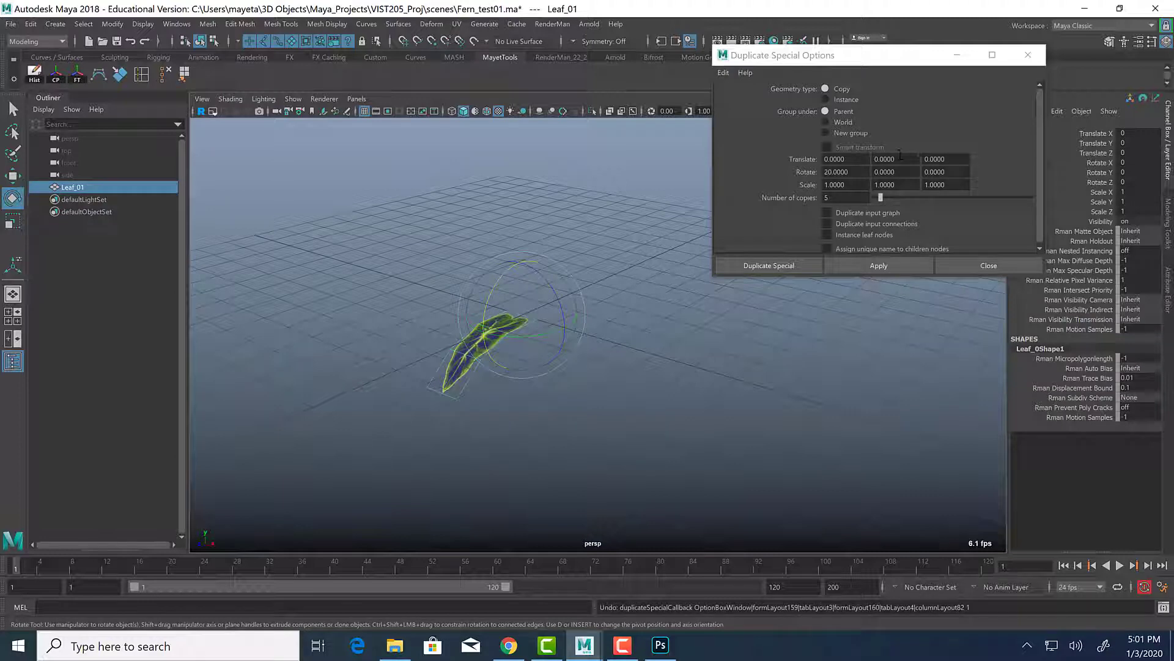
# Clear the X rotation offset, test five copies rotated 20 degrees around Z, then undo.
pyautogui.moveTo(864, 168); pyautogui.dragTo(782, 172)
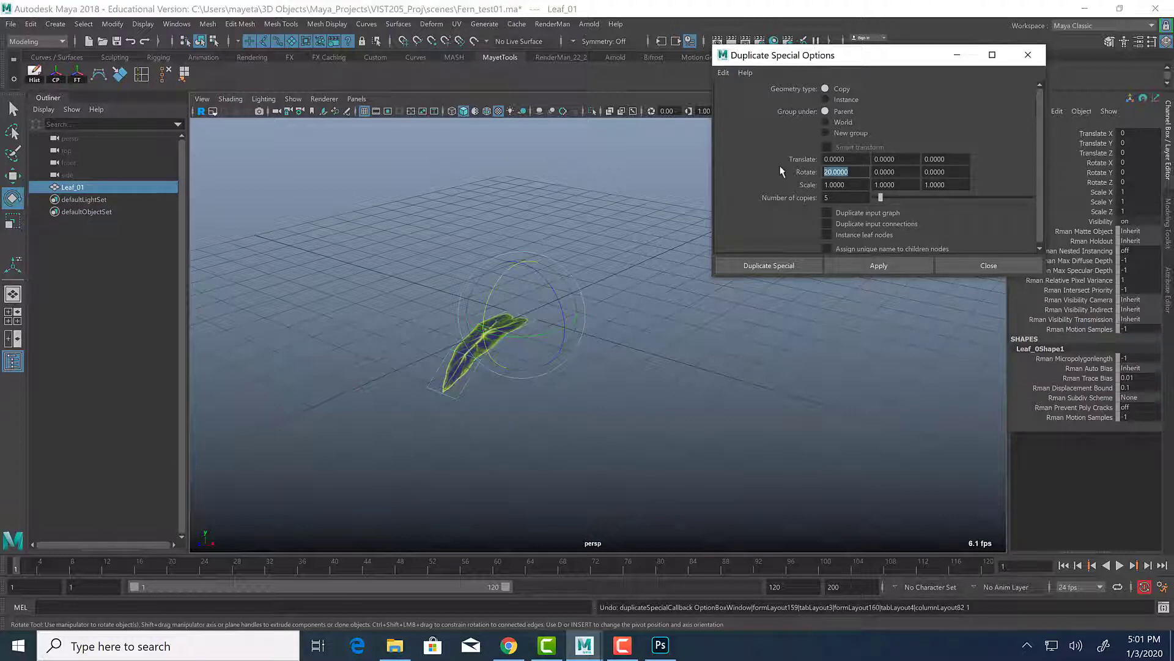
pyautogui.press('BackSpace')
pyautogui.press('Tab')
pyautogui.press('Tab')
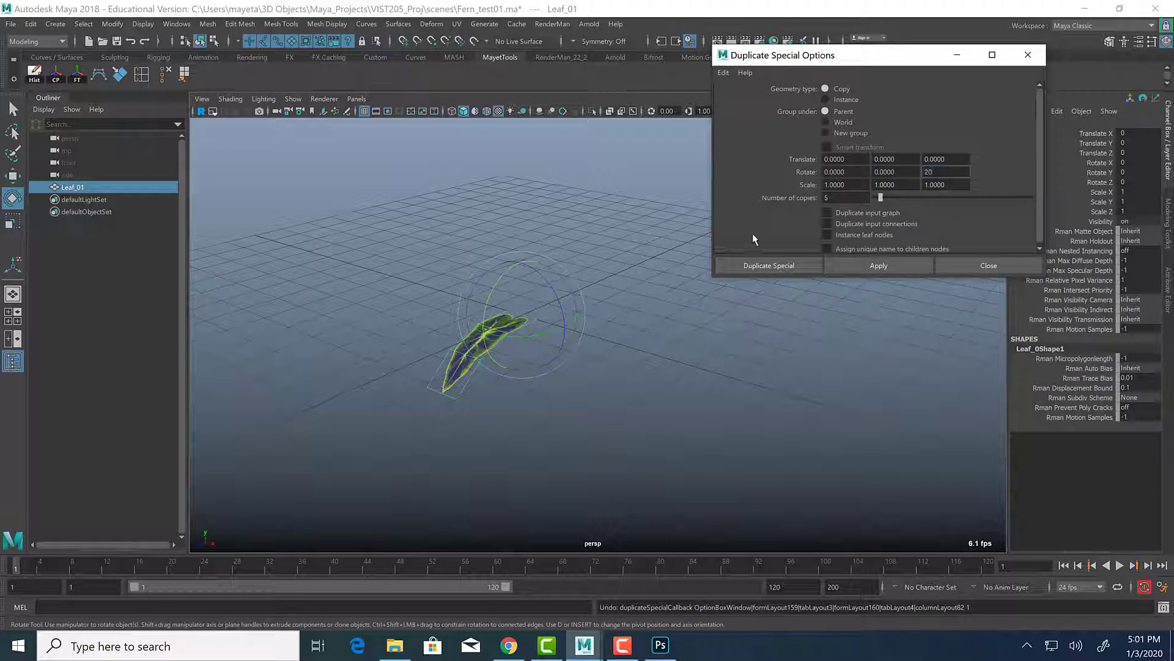
pyautogui.click(889, 268)
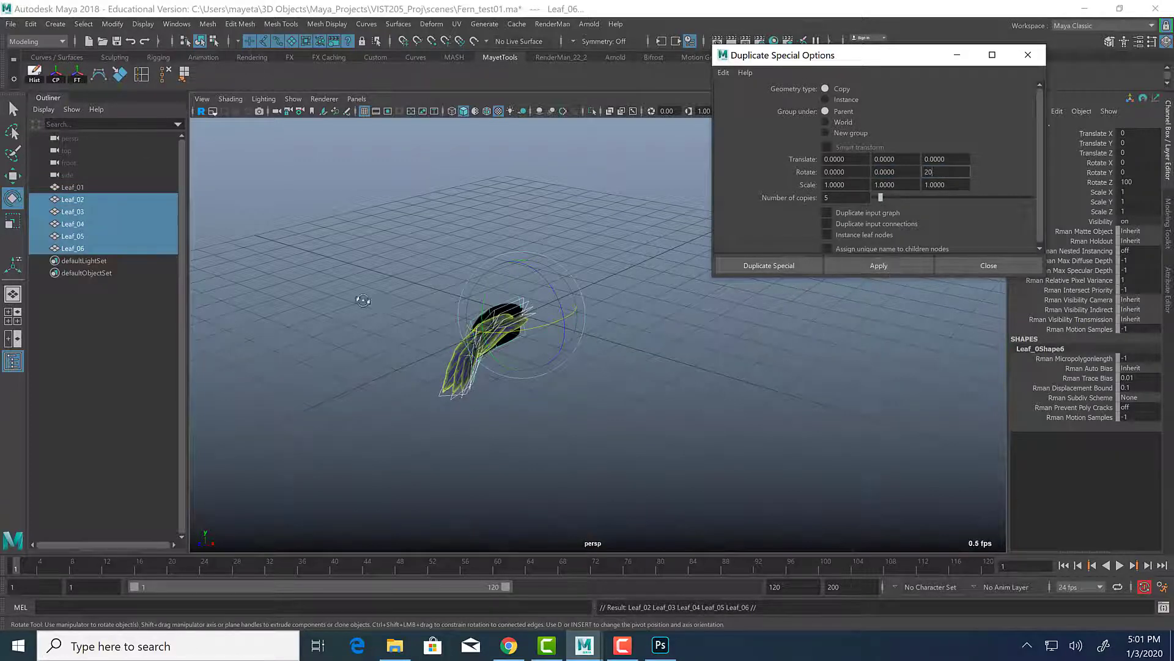
pyautogui.hotkey('ctrl', 'z')
pyautogui.hotkey('ctrl', 'z')
pyautogui.hotkey('ctrl', 'z')
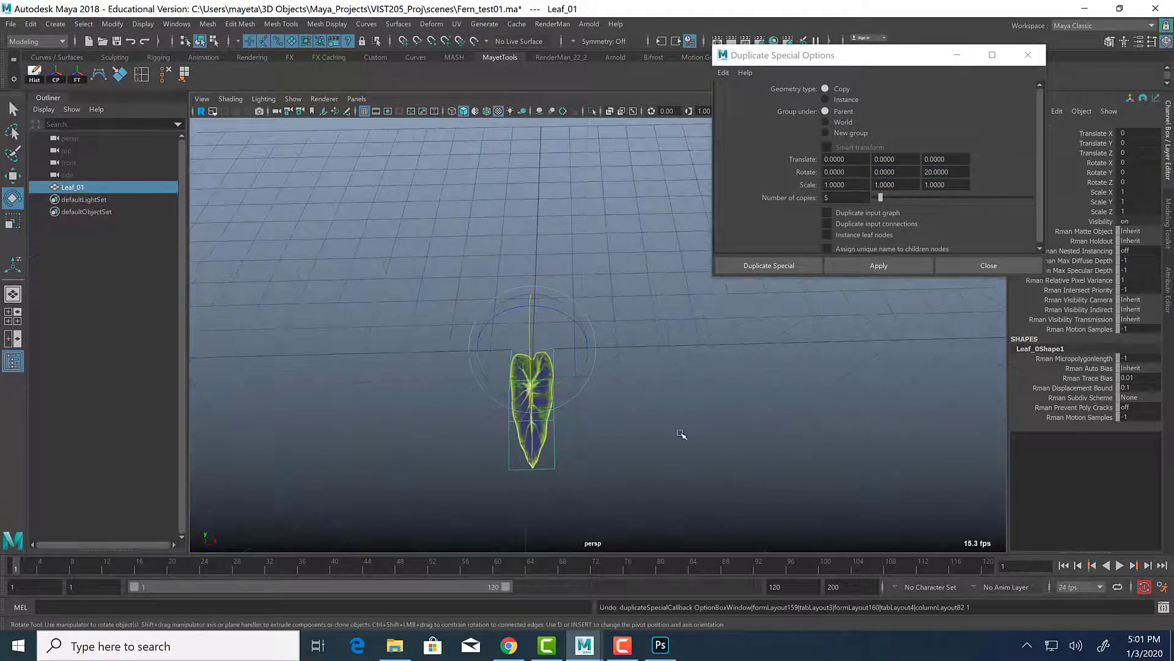
# Zero the Z offset, test copies turned 20 degrees around Y, then enter Rotate Y 40.
pyautogui.keyDown('alt'); pyautogui.moveTo(681, 433); pyautogui.dragTo(618, 428); pyautogui.keyUp('alt')
pyautogui.moveTo(963, 178); pyautogui.dragTo(885, 173)
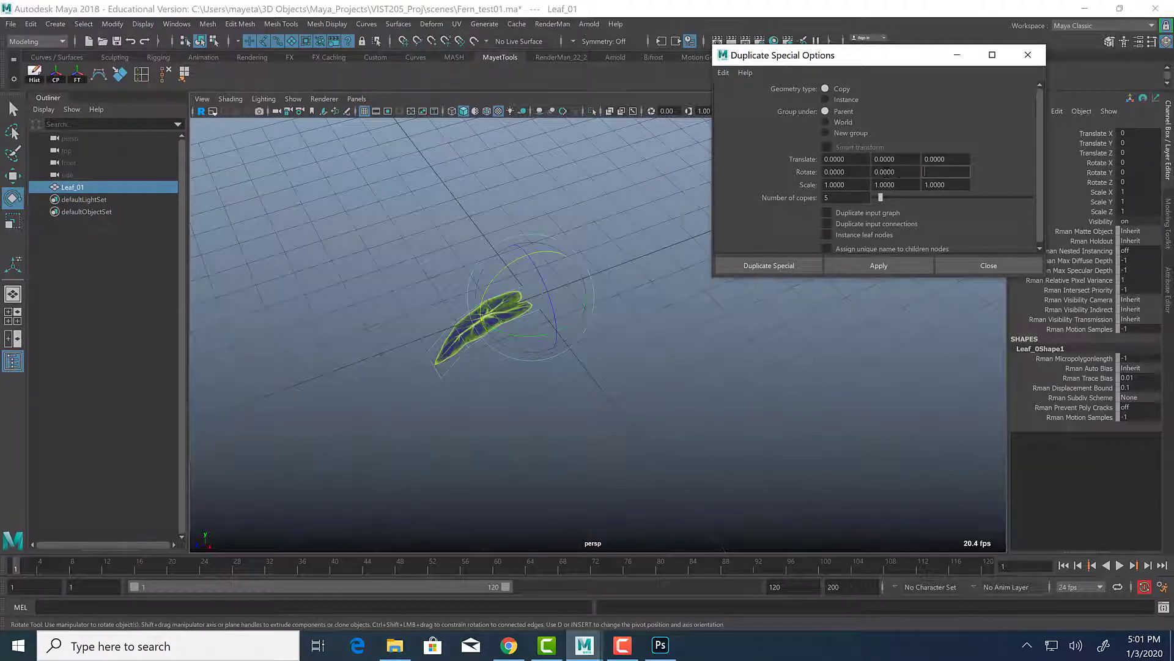
pyautogui.click(885, 172)
pyautogui.click(891, 266)
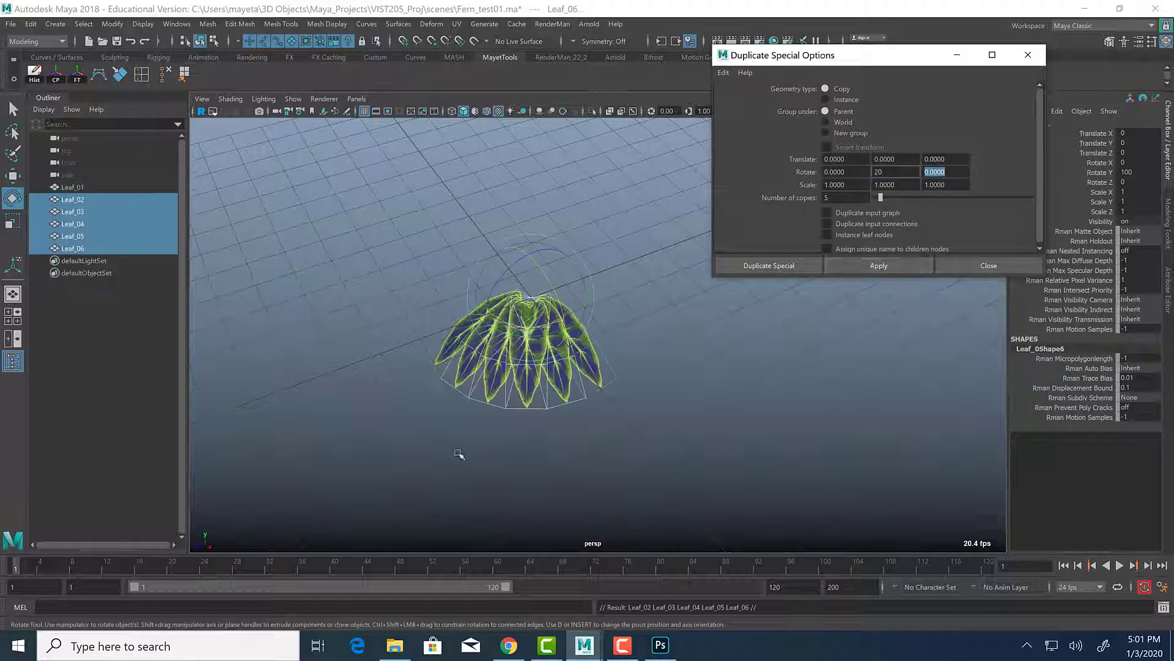
pyautogui.keyDown('alt'); pyautogui.moveTo(444, 437); pyautogui.dragTo(927, 367); pyautogui.keyUp('alt')
pyautogui.hotkey('shift', 'Tab')
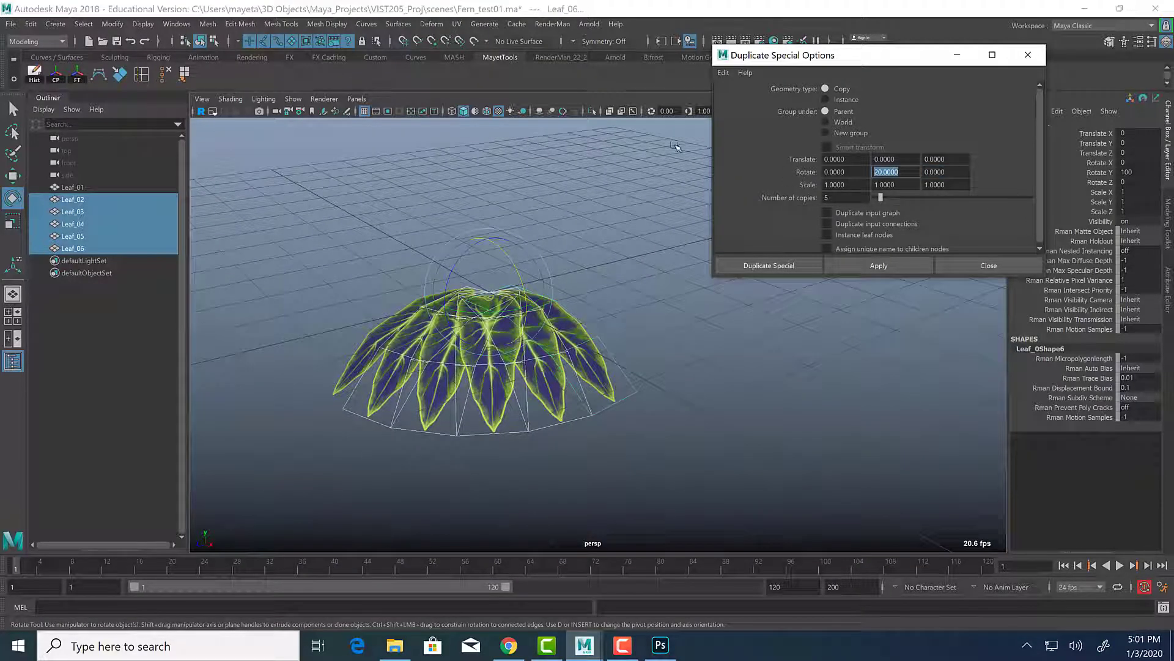
pyautogui.write('40')
# Undo the 20-degree copies and create five Leaf_01 copies at 40-degree Y steps.
pyautogui.hotkey('ctrl', 'z')
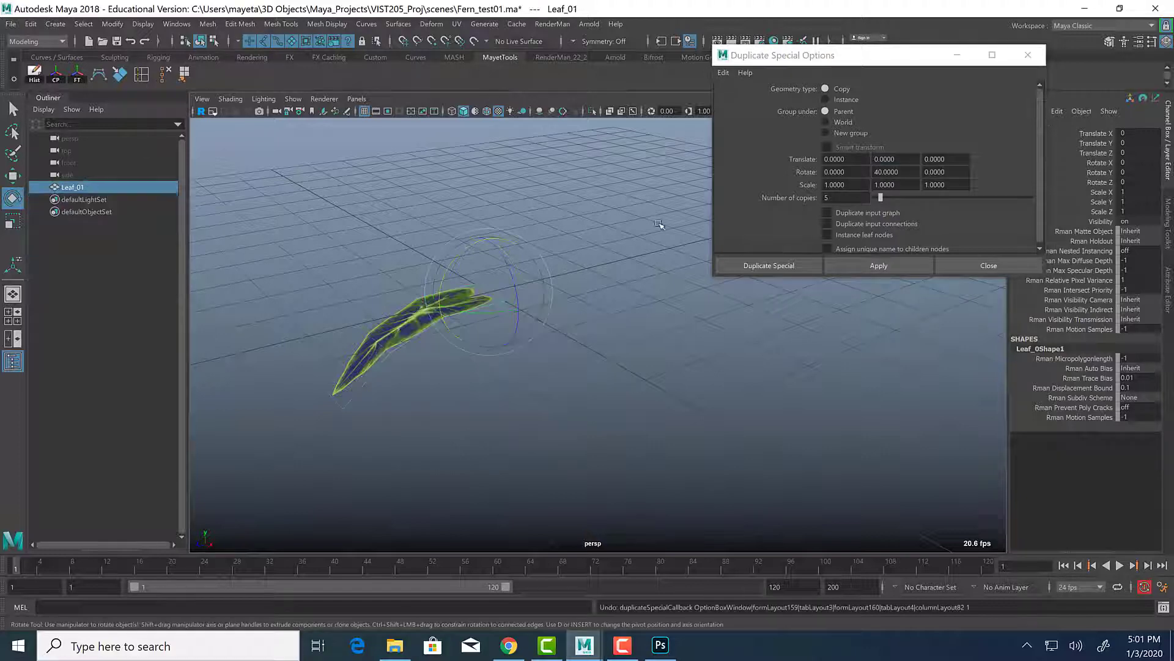
pyautogui.click(876, 267)
pyautogui.keyDown('alt'); pyautogui.moveTo(361, 435); pyautogui.dragTo(424, 373); pyautogui.keyUp('alt')
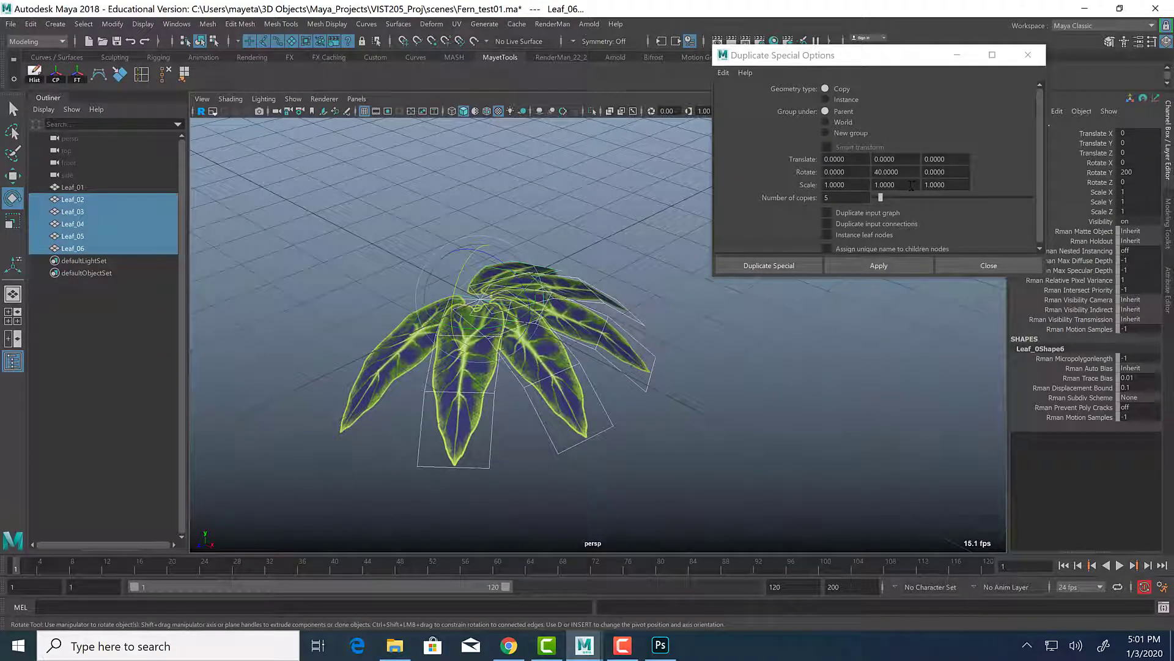
pyautogui.keyDown('alt'); pyautogui.moveTo(569, 159); pyautogui.dragTo(536, 329); pyautogui.keyUp('alt')
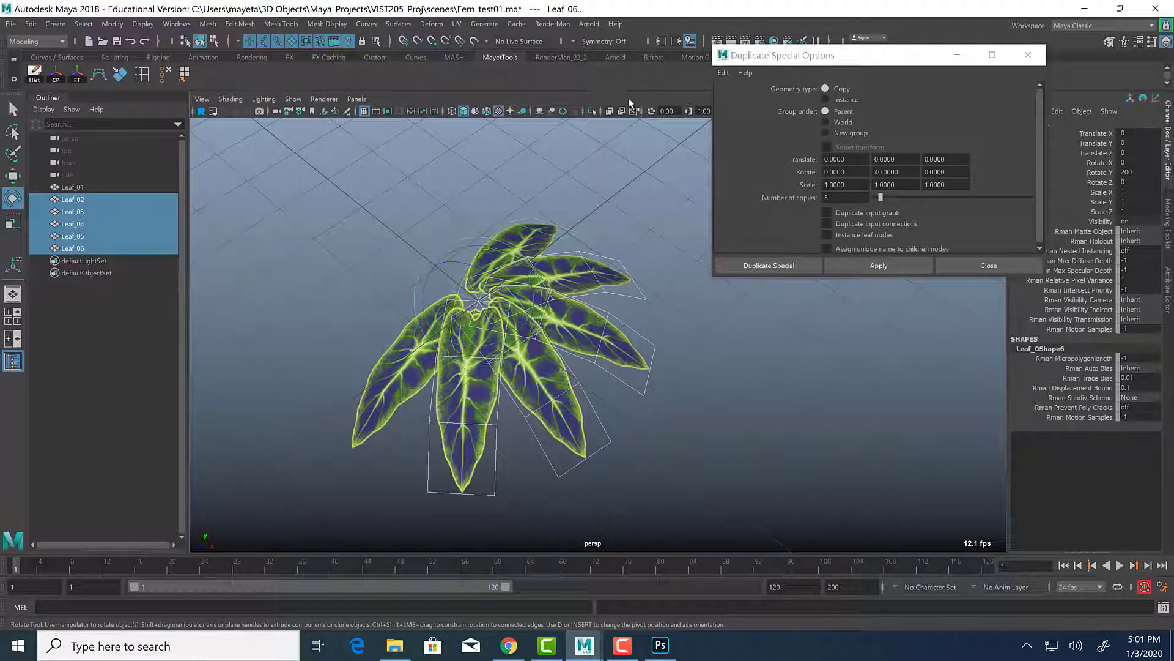
# Undo the five-leaf fan and create eight copies at 40-degree Y steps instead.
pyautogui.hotkey('ctrl', 'z')
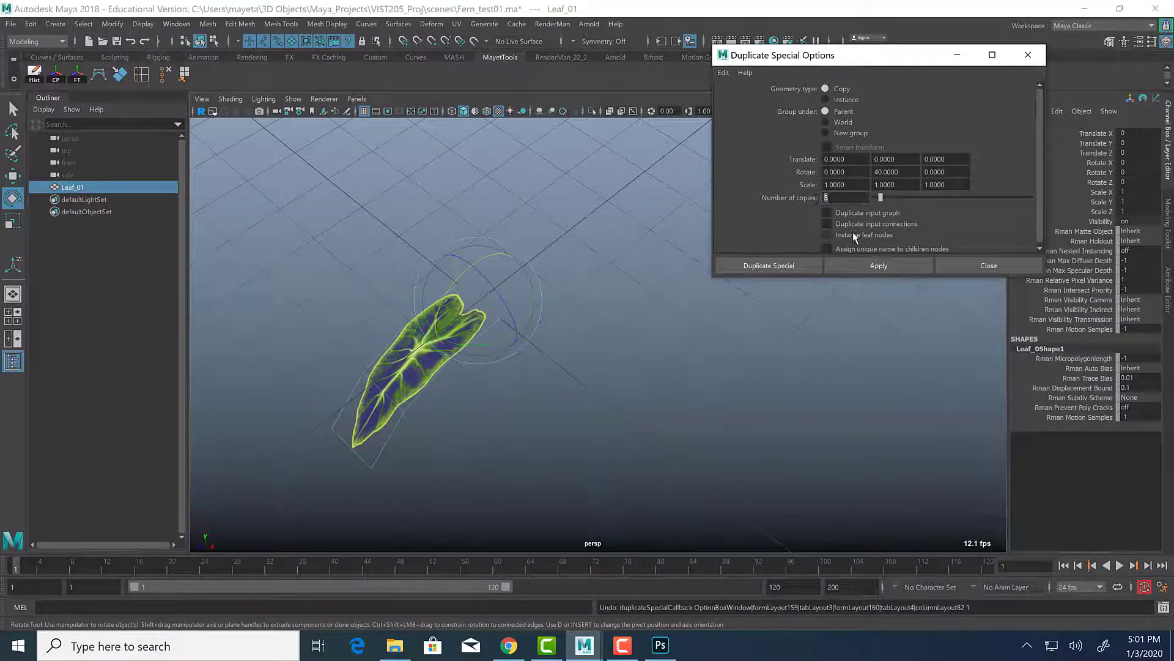
pyautogui.write('8')
pyautogui.click(861, 267)
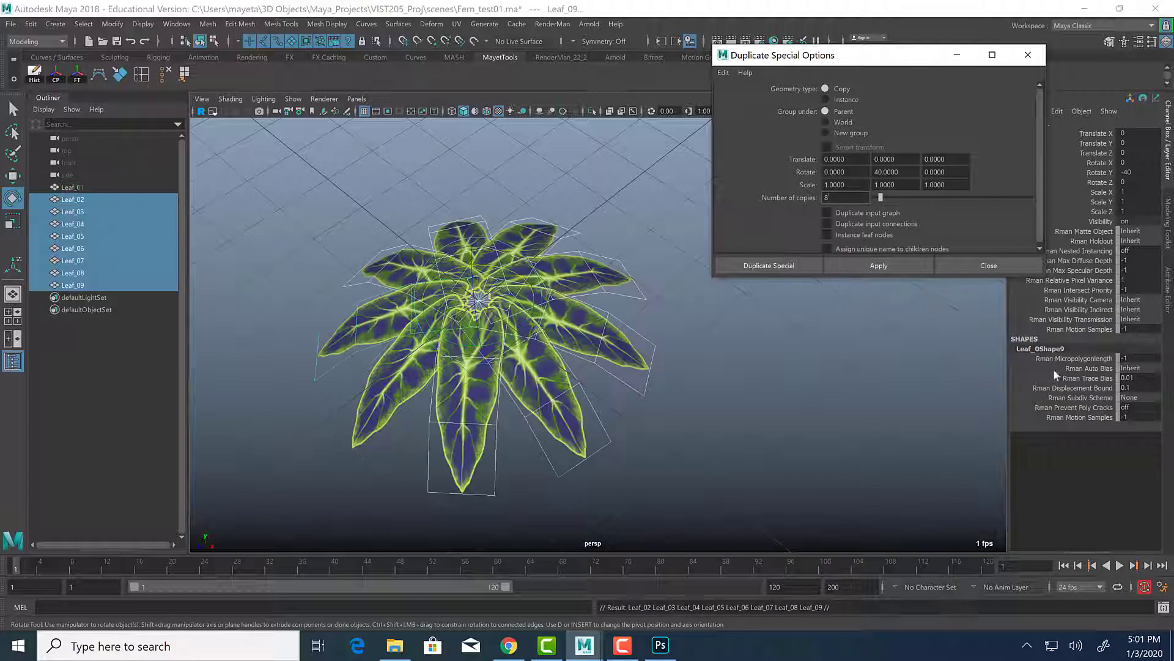
pyautogui.keyDown('alt'); pyautogui.moveTo(501, 392); pyautogui.dragTo(468, 376); pyautogui.keyUp('alt')
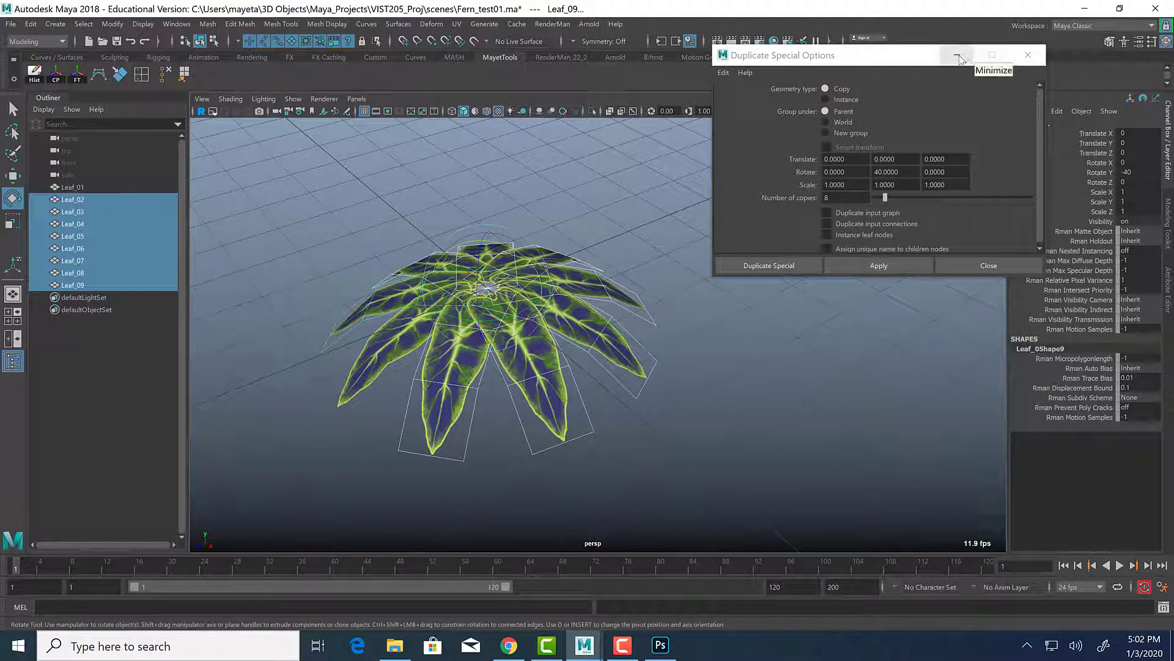
# Reset the Duplicate Special settings to defaults and close the dialog.
pyautogui.click(723, 72)
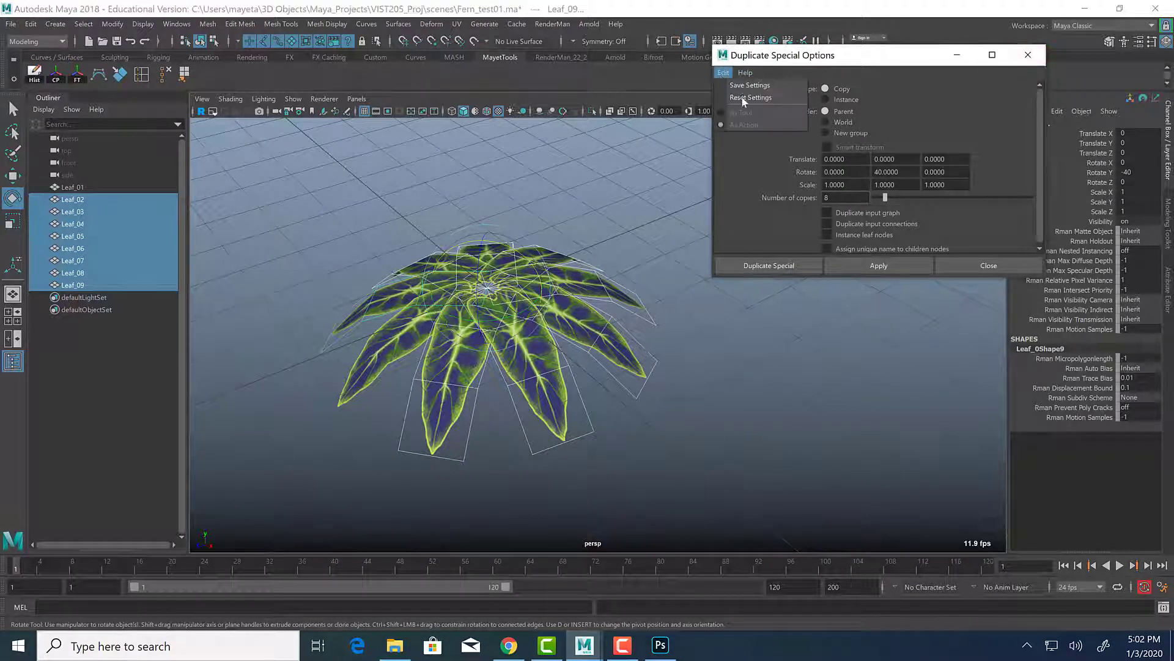
pyautogui.click(743, 99)
pyautogui.click(1037, 56)
pyautogui.keyDown('alt'); pyautogui.moveTo(975, 262); pyautogui.dragTo(569, 391); pyautogui.keyUp('alt')
# Shrink Leaf_01 to about 0.81 scale and tilt Leaf_08 about 18 degrees.
pyautogui.press('q')
pyautogui.click(566, 389)
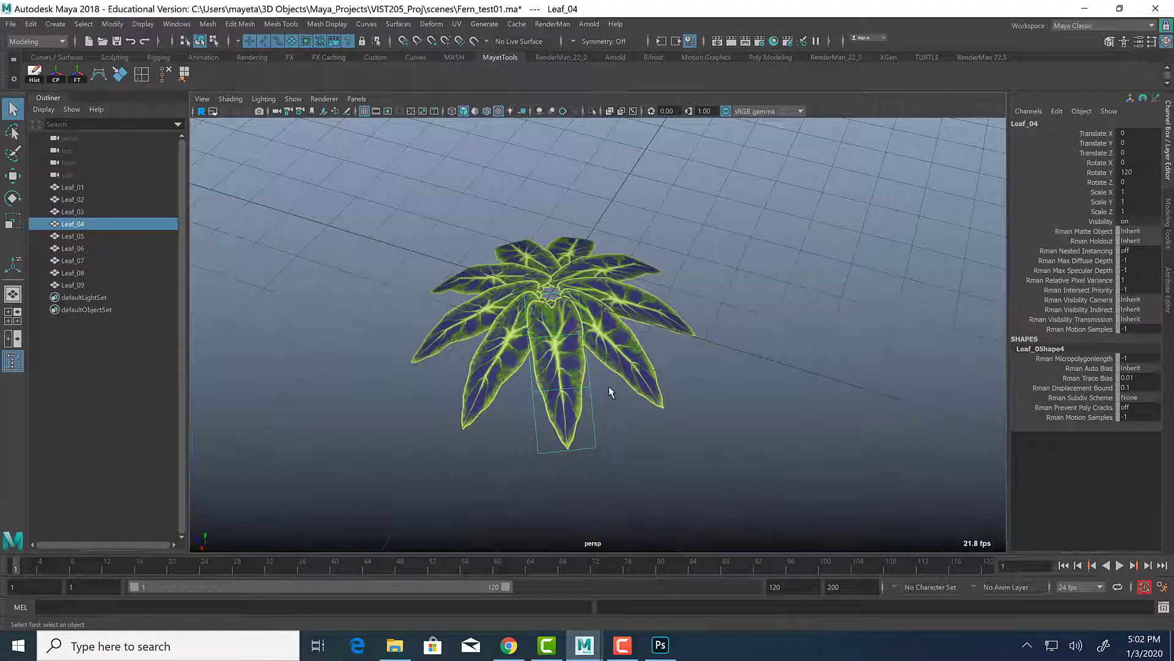
pyautogui.press('e')
pyautogui.moveTo(551, 287); pyautogui.dragTo(548, 403)
pyautogui.hotkey('ctrl', 'z')
pyautogui.click(441, 480)
pyautogui.press('r')
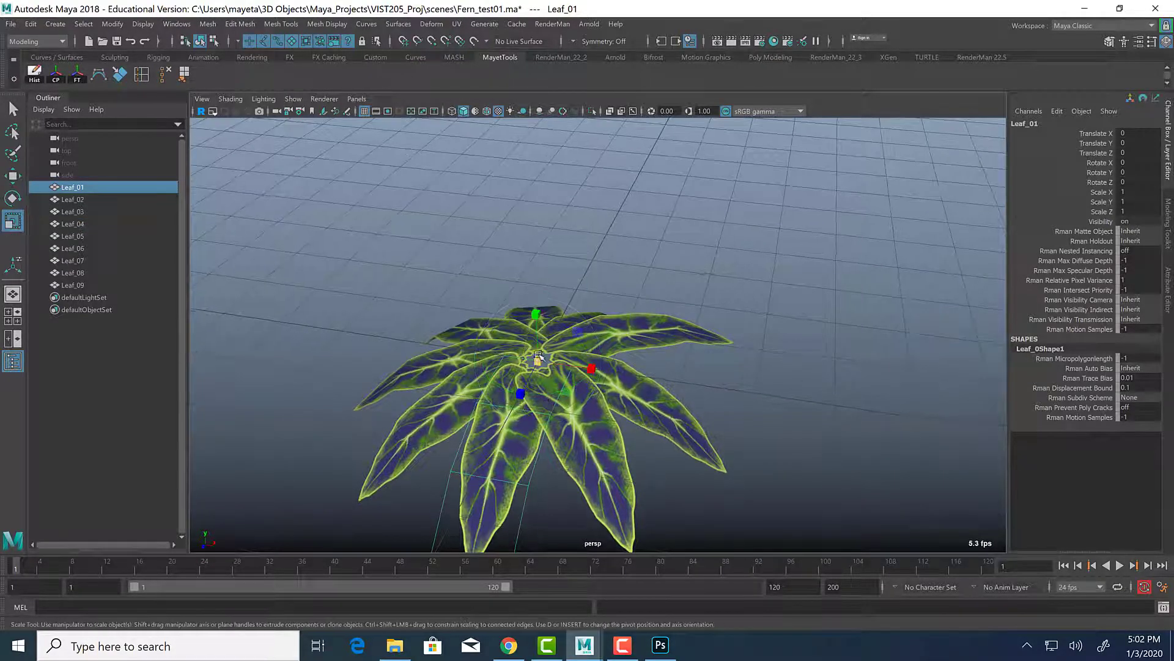
pyautogui.moveTo(542, 353); pyautogui.dragTo(474, 383)
pyautogui.press('e')
pyautogui.click(475, 383)
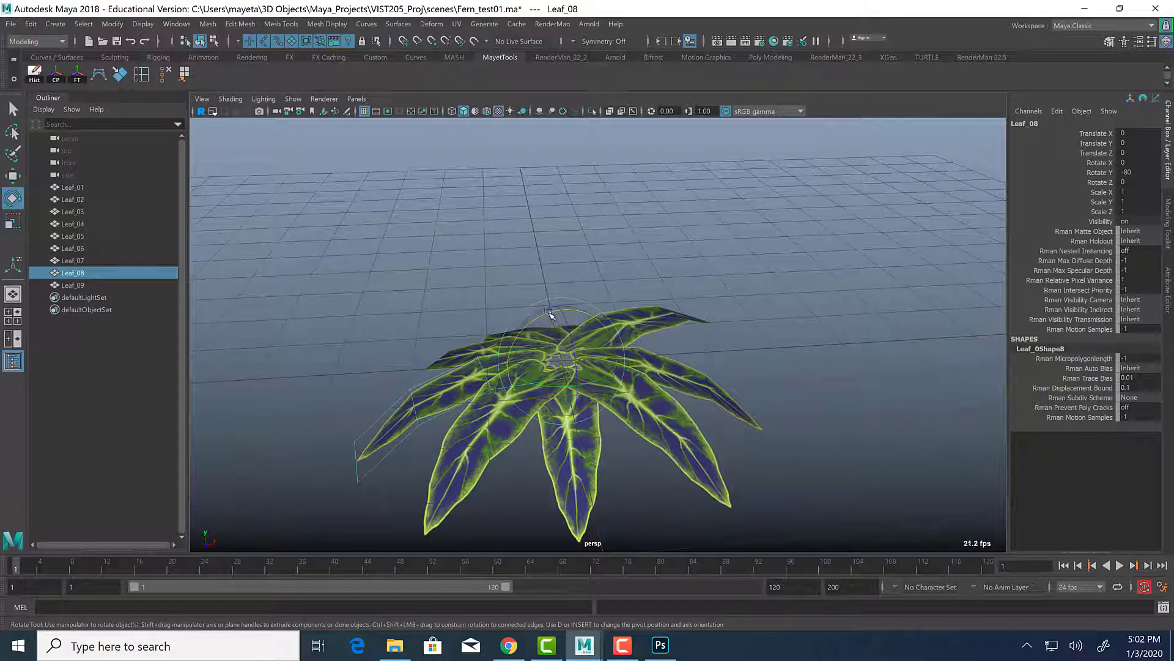
pyautogui.moveTo(550, 315); pyautogui.dragTo(508, 433)
# Tilt Leaf_09 slightly, and tilt Leaf_03 to about 11.5 degrees at 0.967 scale.
pyautogui.click(508, 471)
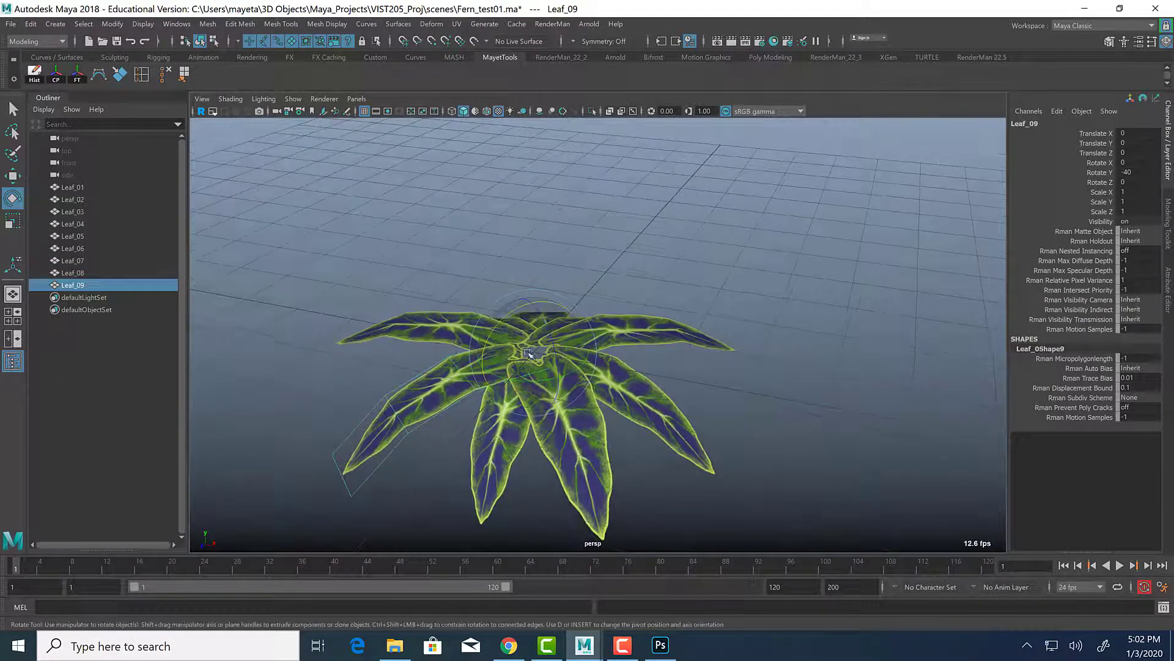
pyautogui.moveTo(494, 327); pyautogui.dragTo(619, 416)
pyautogui.press('r')
pyautogui.click(535, 406)
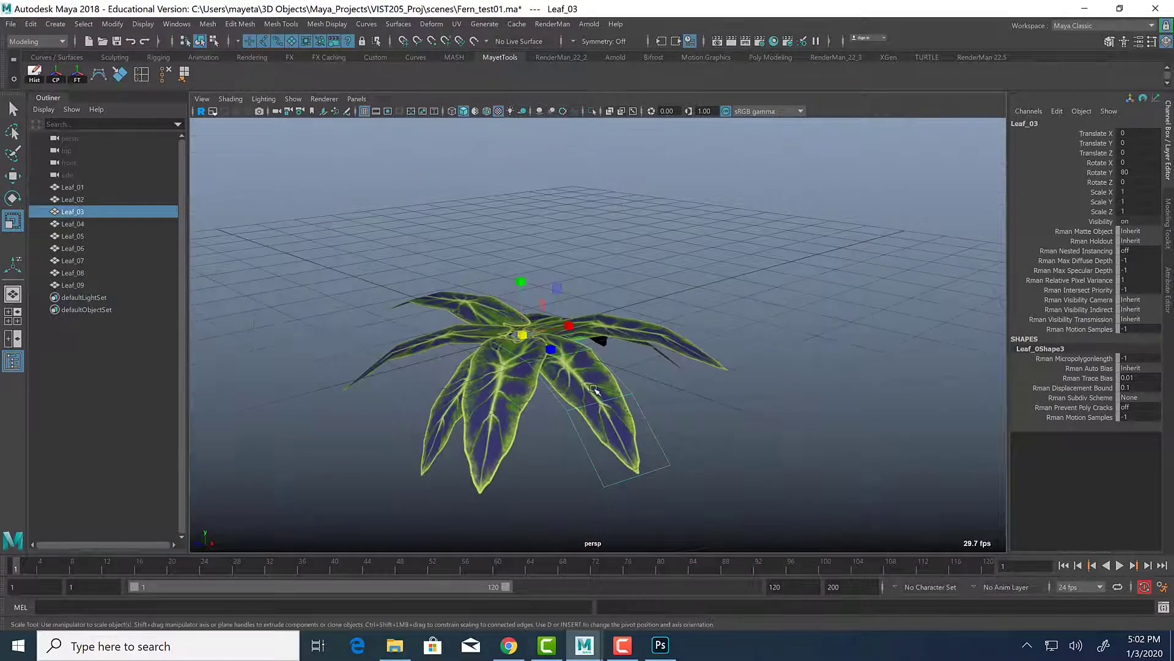
pyautogui.press('e')
pyautogui.moveTo(546, 319); pyautogui.dragTo(581, 390)
pyautogui.press('r')
pyautogui.moveTo(521, 337); pyautogui.dragTo(512, 339)
pyautogui.keyDown('alt'); pyautogui.moveTo(636, 422); pyautogui.dragTo(585, 399); pyautogui.keyUp('alt')
pyautogui.press('e')
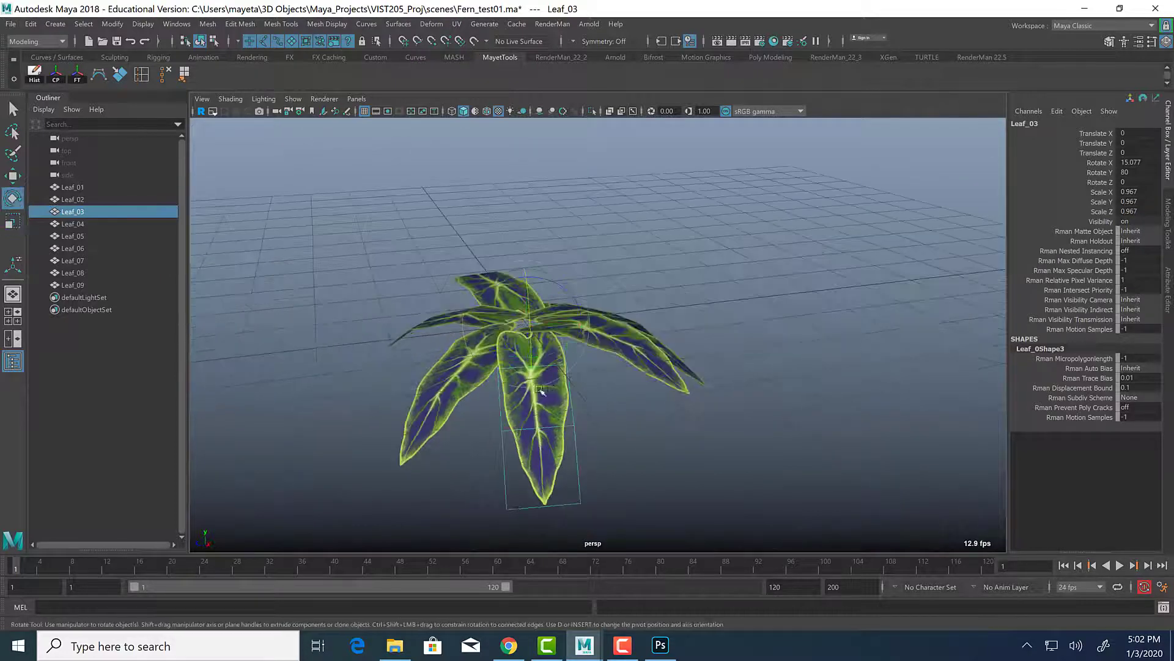
pyautogui.moveTo(532, 326); pyautogui.dragTo(531, 342)
# Scale Leaf_05 down to about 0.9.
pyautogui.keyDown('alt'); pyautogui.moveTo(587, 367); pyautogui.dragTo(702, 398); pyautogui.keyUp('alt')
pyautogui.click(712, 397)
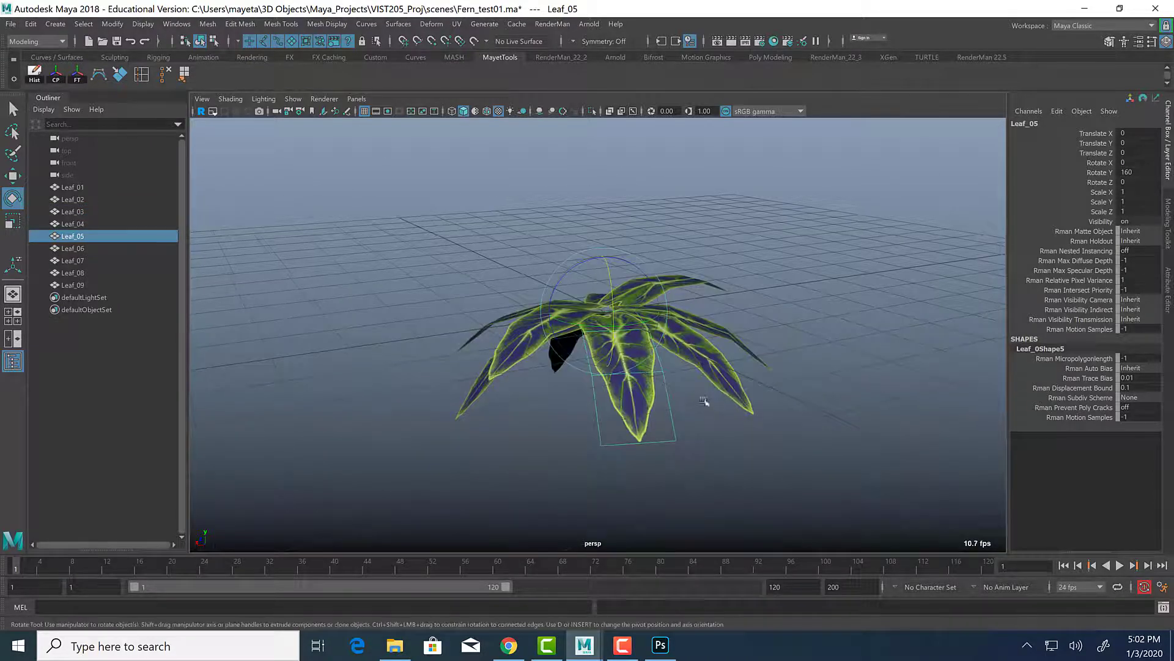
pyautogui.keyDown('alt'); pyautogui.moveTo(699, 341); pyautogui.dragTo(726, 343); pyautogui.keyUp('alt')
pyautogui.press('r')
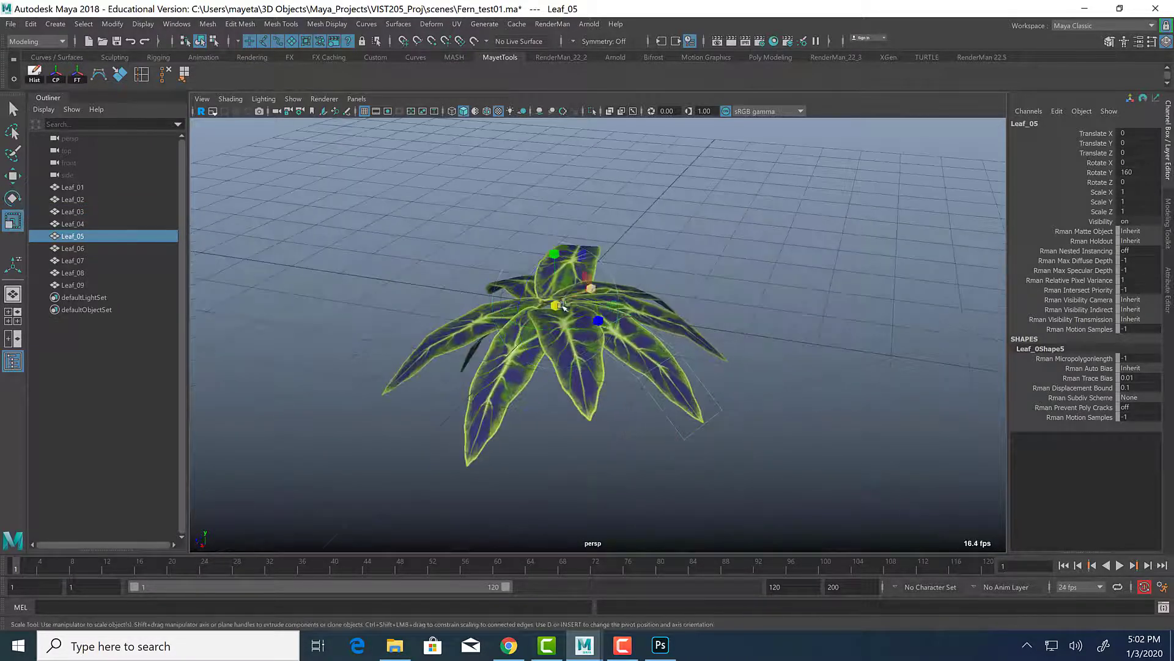
pyautogui.moveTo(561, 308); pyautogui.dragTo(740, 394)
pyautogui.press('e')
# Tilt Leaf_06 slightly and shrink Leaf_07 to about 0.83 scale.
pyautogui.press('r')
pyautogui.press('Right')
pyautogui.press('e')
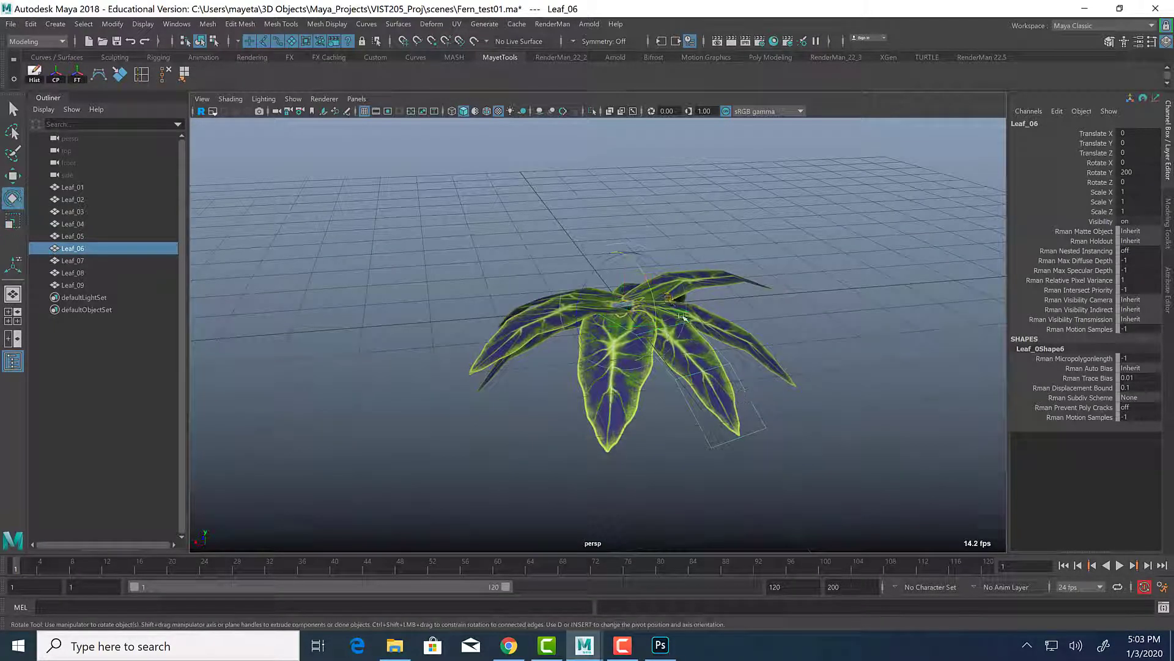
pyautogui.moveTo(653, 301); pyautogui.dragTo(685, 389)
pyautogui.click(688, 403)
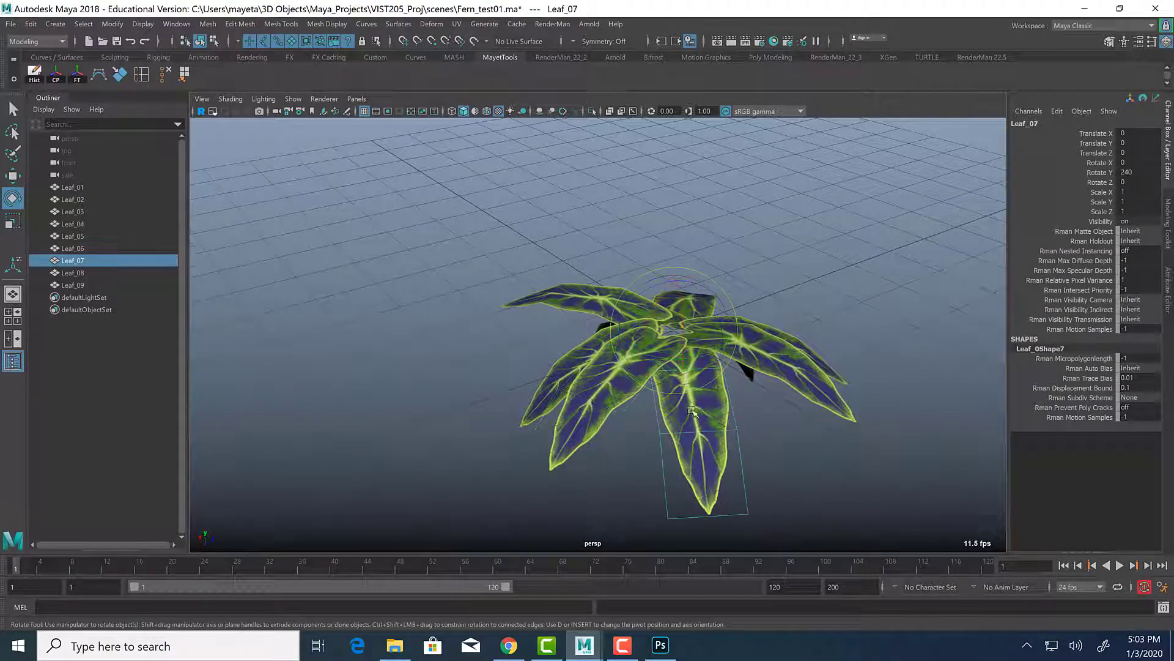
pyautogui.press('r')
pyautogui.moveTo(672, 330); pyautogui.dragTo(650, 332)
# Ease Leaf_04's tilt to about -7.5° and shrink Leaf_03 to about 0.9 scale.
pyautogui.keyDown('alt'); pyautogui.moveTo(728, 352); pyautogui.dragTo(646, 347); pyautogui.keyUp('alt')
pyautogui.click(708, 375)
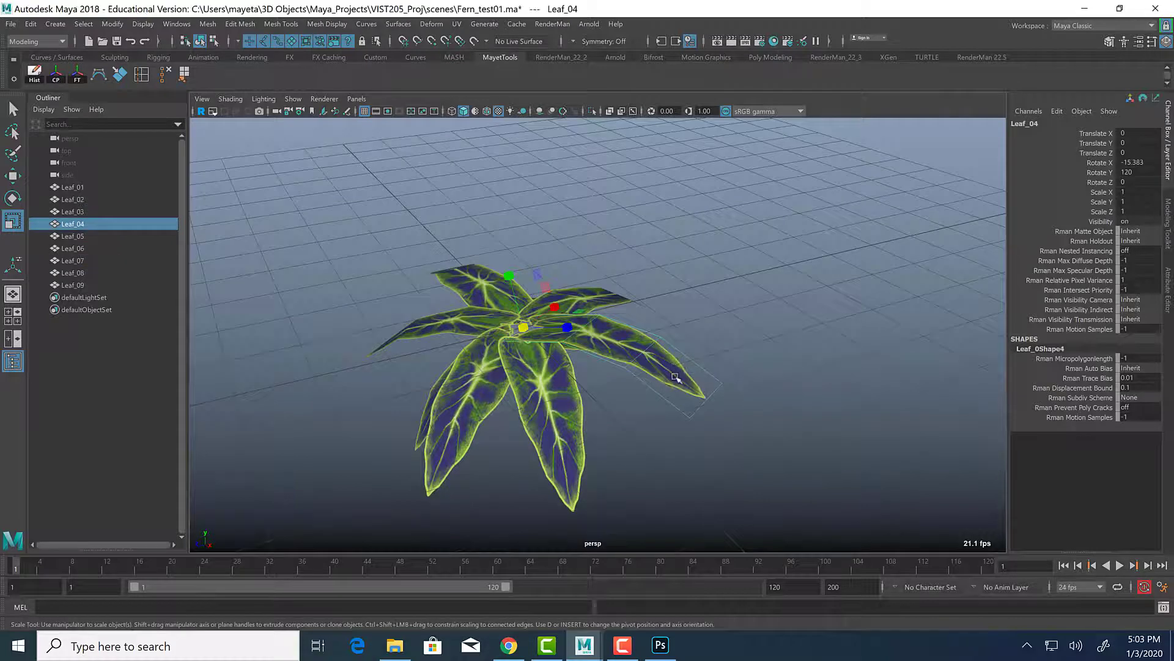
pyautogui.press('e')
pyautogui.moveTo(562, 308); pyautogui.dragTo(566, 315)
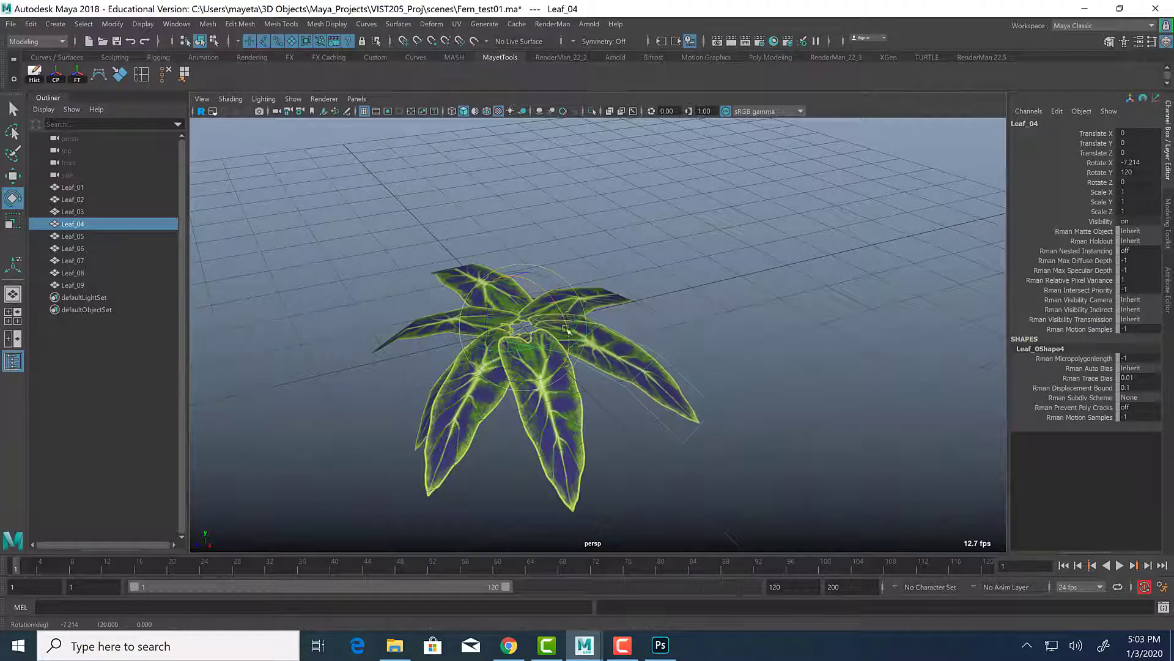
pyautogui.click(573, 347)
pyautogui.keyDown('alt'); pyautogui.moveTo(619, 471); pyautogui.dragTo(643, 472); pyautogui.keyUp('alt')
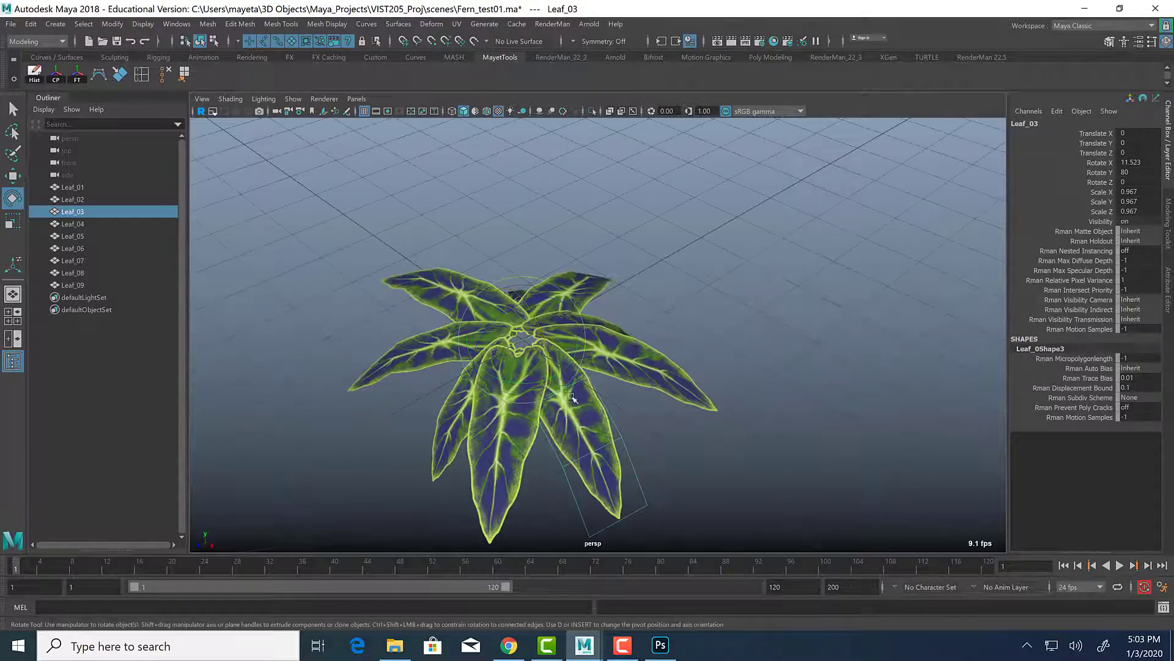
pyautogui.press('r')
pyautogui.moveTo(522, 339); pyautogui.dragTo(509, 335)
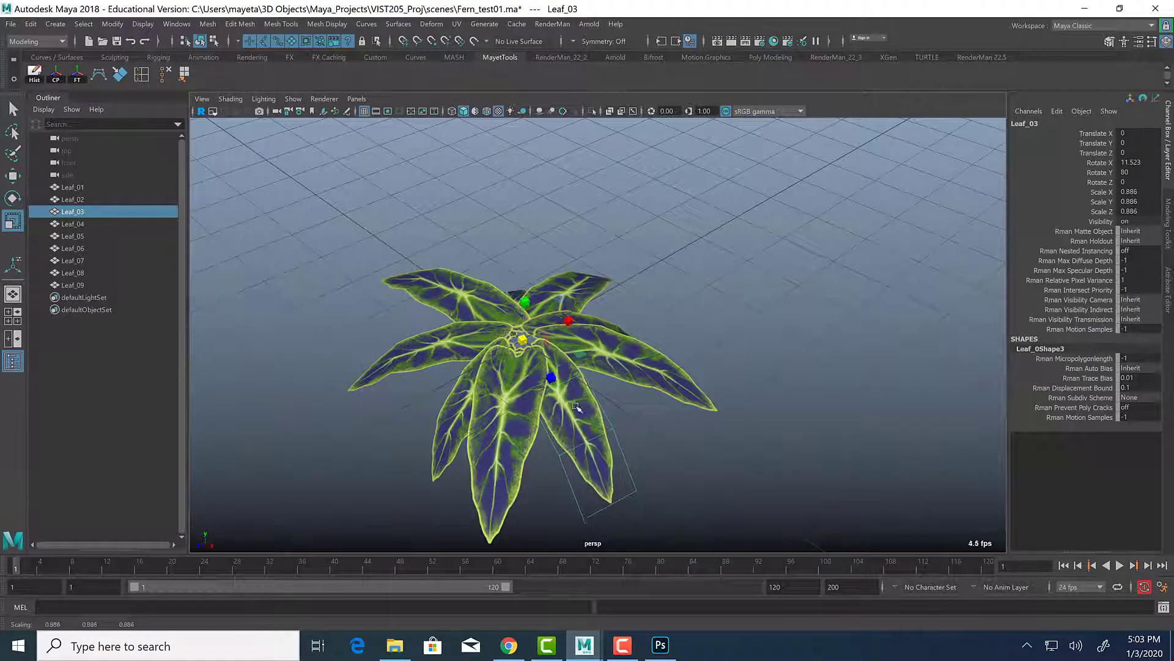
# Tilt Leaf_04 further to about -13° on X.
pyautogui.keyDown('alt'); pyautogui.moveTo(622, 440); pyautogui.dragTo(642, 422); pyautogui.keyUp('alt')
pyautogui.press('Down')
pyautogui.keyDown('alt'); pyautogui.moveTo(742, 419); pyautogui.dragTo(800, 444); pyautogui.keyUp('alt')
pyautogui.press('e')
pyautogui.moveTo(584, 283); pyautogui.dragTo(655, 317)
# Freeze Leaf_03's transformations and delete its construction history using the FT and Hist shelf buttons.
pyautogui.click(581, 446)
pyautogui.press('q')
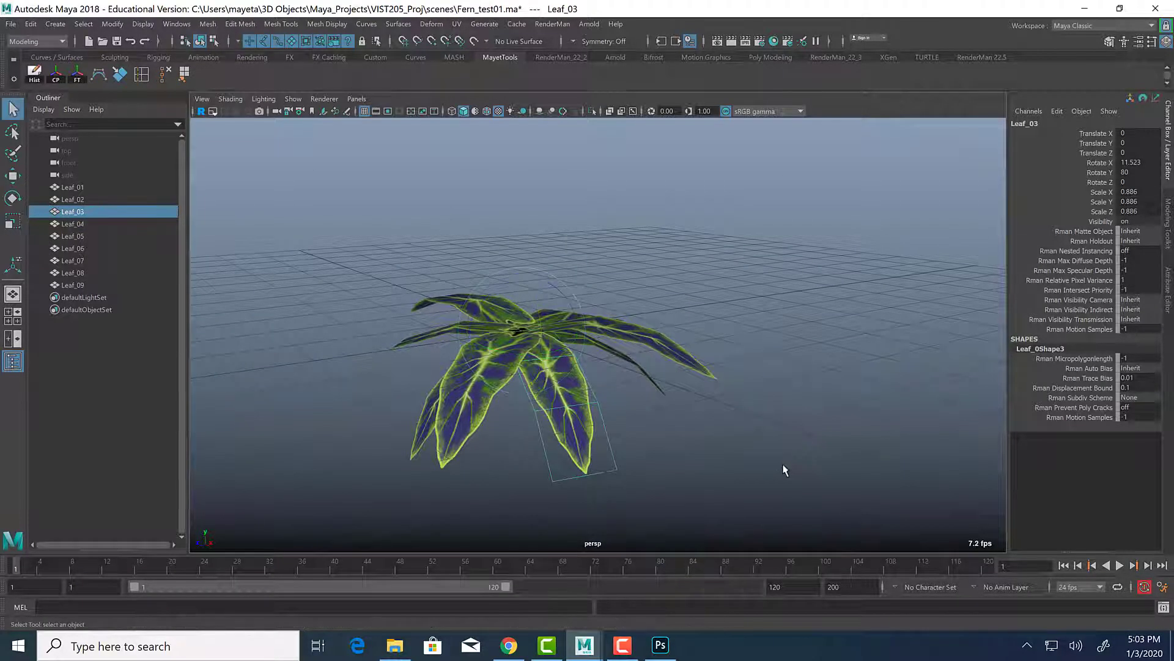
pyautogui.click(78, 75)
pyautogui.click(34, 77)
pyautogui.keyDown('alt'); pyautogui.moveTo(496, 415); pyautogui.dragTo(412, 431); pyautogui.keyUp('alt')
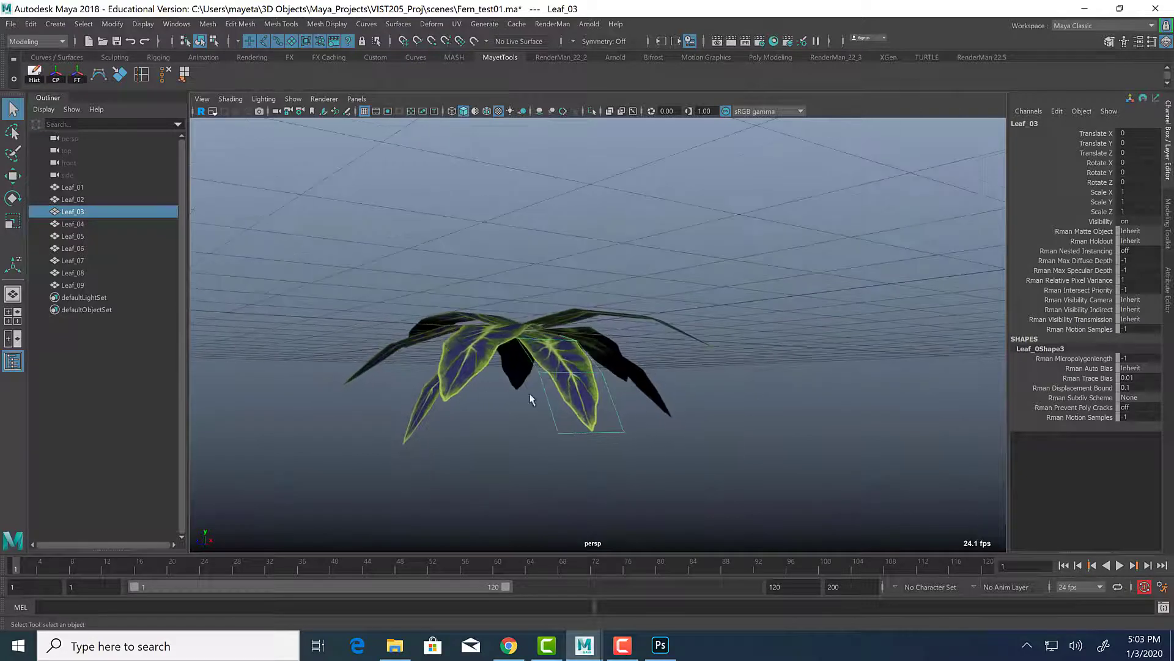
pyautogui.keyDown('alt'); pyautogui.moveTo(695, 370); pyautogui.dragTo(535, 367); pyautogui.keyUp('alt')
pyautogui.click(30, 24)
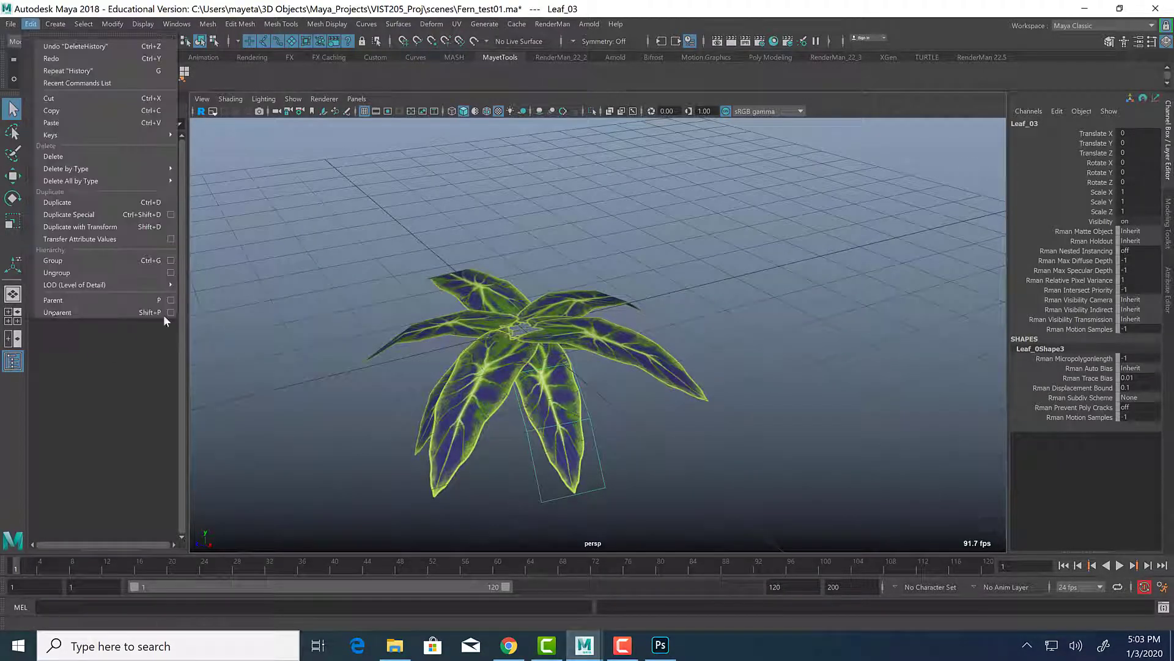
# Duplicate Special the leaf into eight copies, each rotated a further 40° on Y.
pyautogui.click(171, 215)
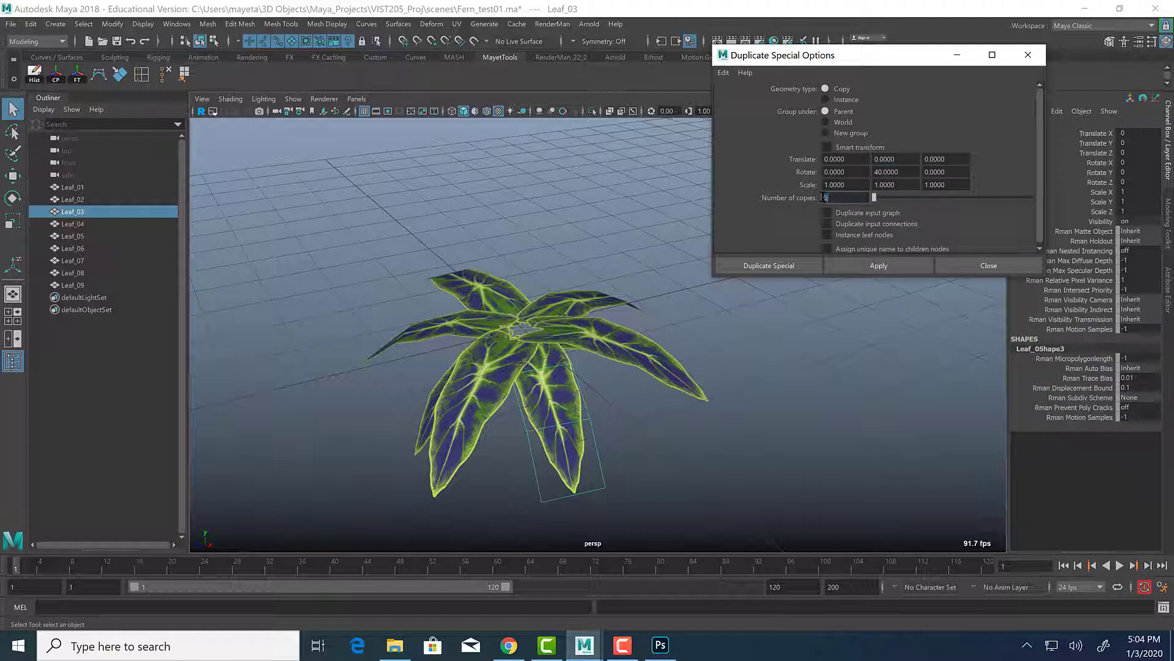
pyautogui.click(888, 269)
pyautogui.keyDown('alt'); pyautogui.moveTo(649, 476); pyautogui.dragTo(632, 415); pyautogui.keyUp('alt')
pyautogui.press('r')
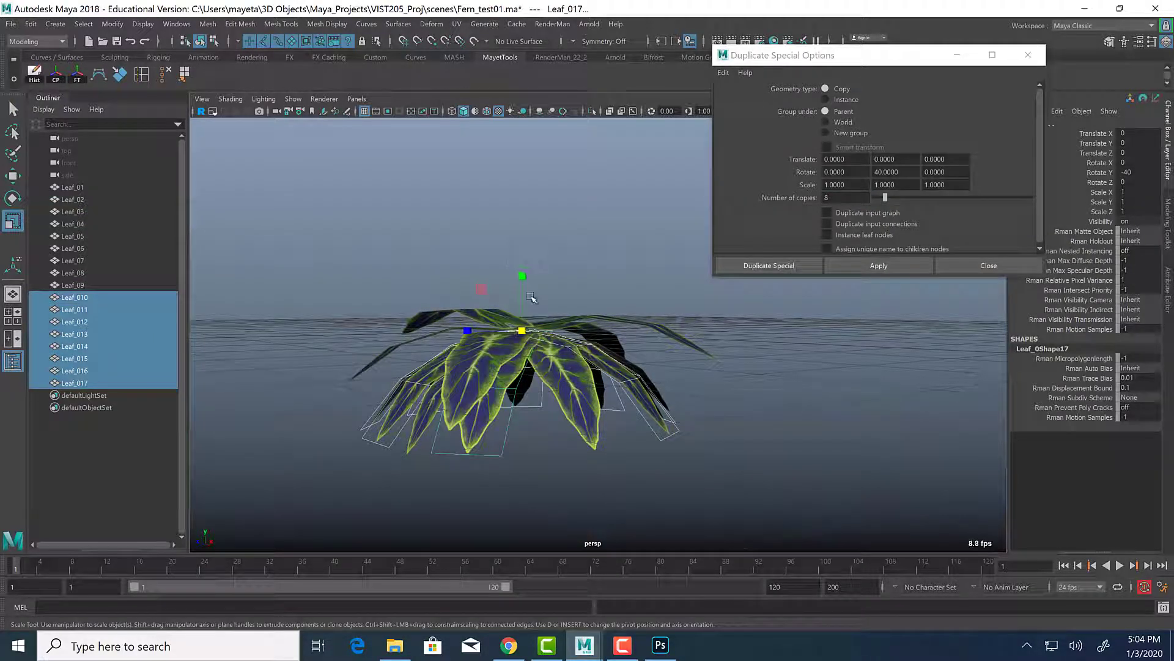
# Shrink the new leaf ring to 0.746 scale and adjust its height slightly.
pyautogui.moveTo(520, 331); pyautogui.dragTo(493, 332)
pyautogui.press('w')
pyautogui.moveTo(521, 268); pyautogui.dragTo(620, 355)
pyautogui.press('e')
pyautogui.hotkey('ctrl', 'z')
pyautogui.scroll(6, 612, 354)
pyautogui.press('w')
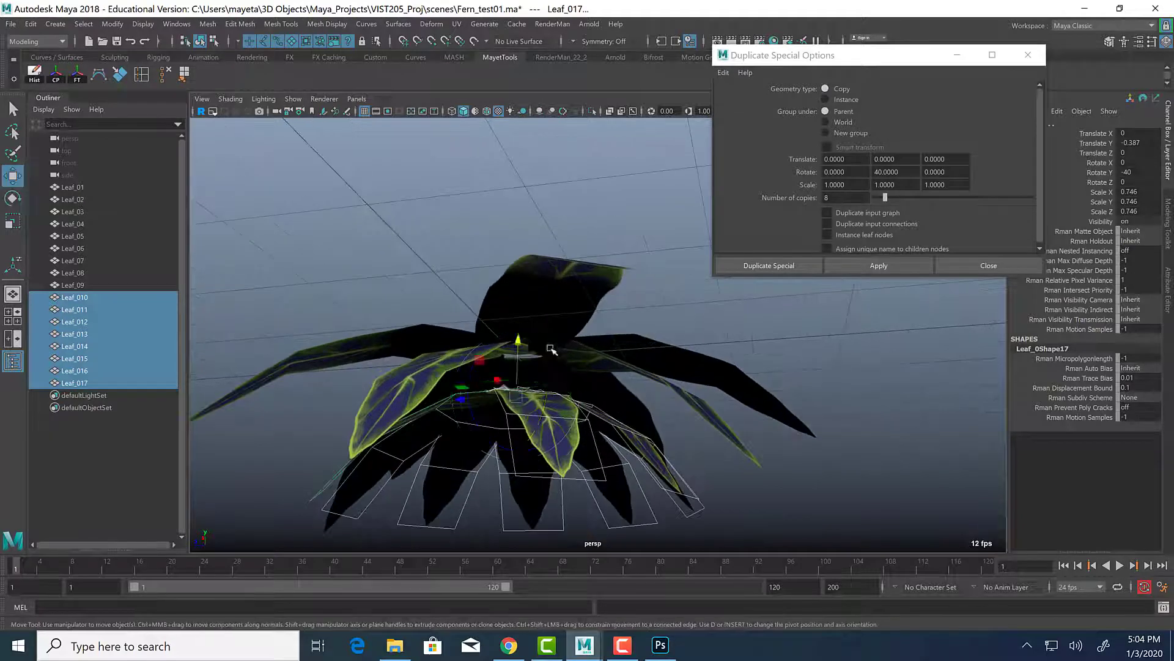
pyautogui.moveTo(519, 342); pyautogui.dragTo(612, 437)
# Tilt Leaf_010 outward and tilt Leaf_017 slightly.
pyautogui.click(624, 478)
pyautogui.keyDown('alt'); pyautogui.moveTo(653, 484); pyautogui.dragTo(683, 464); pyautogui.keyUp('alt')
pyautogui.press('e')
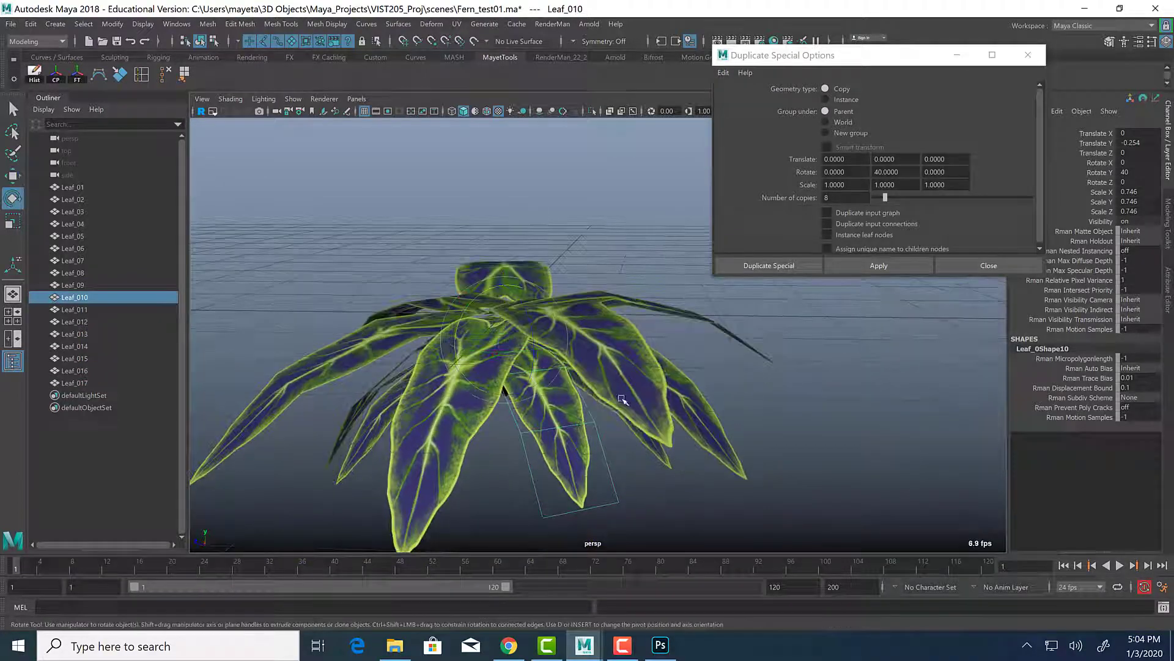
pyautogui.moveTo(532, 333); pyautogui.dragTo(566, 424)
pyautogui.click(637, 404)
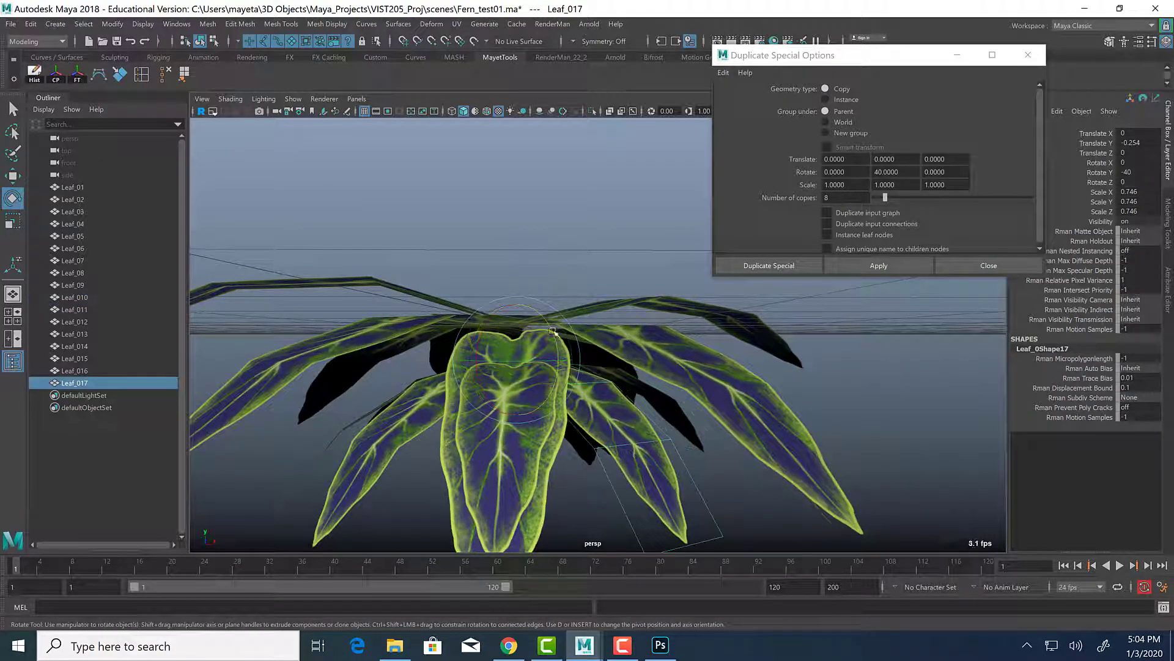
pyautogui.moveTo(552, 331); pyautogui.dragTo(551, 326)
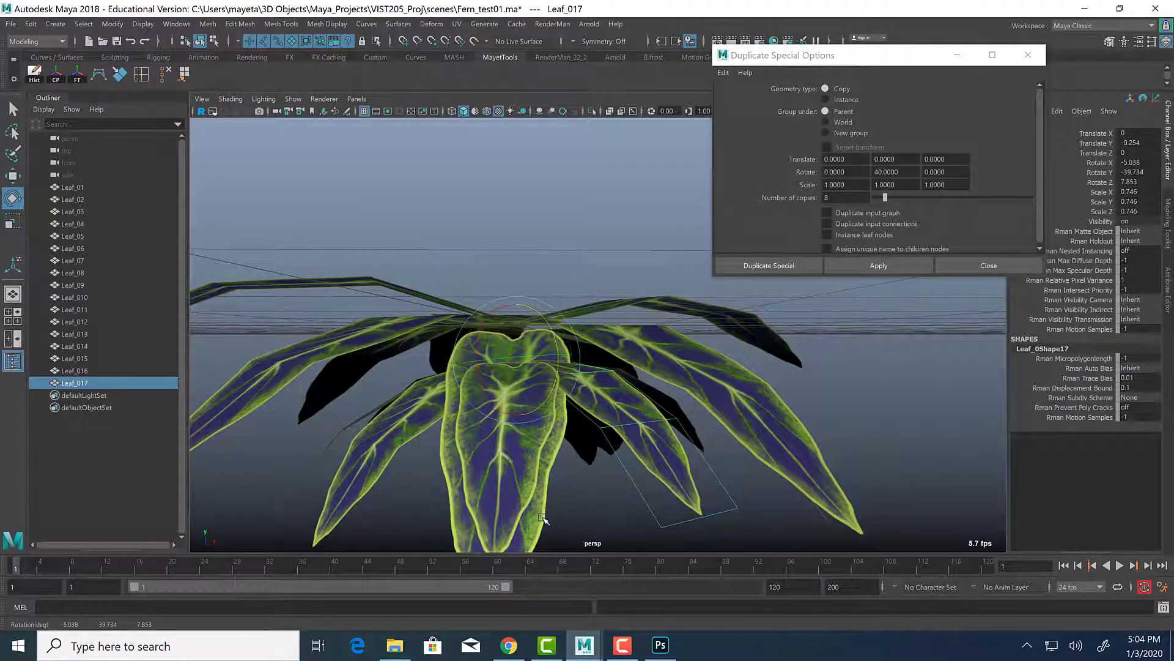
pyautogui.click(650, 522)
pyautogui.keyDown('alt'); pyautogui.moveTo(651, 522); pyautogui.dragTo(618, 501); pyautogui.keyUp('alt')
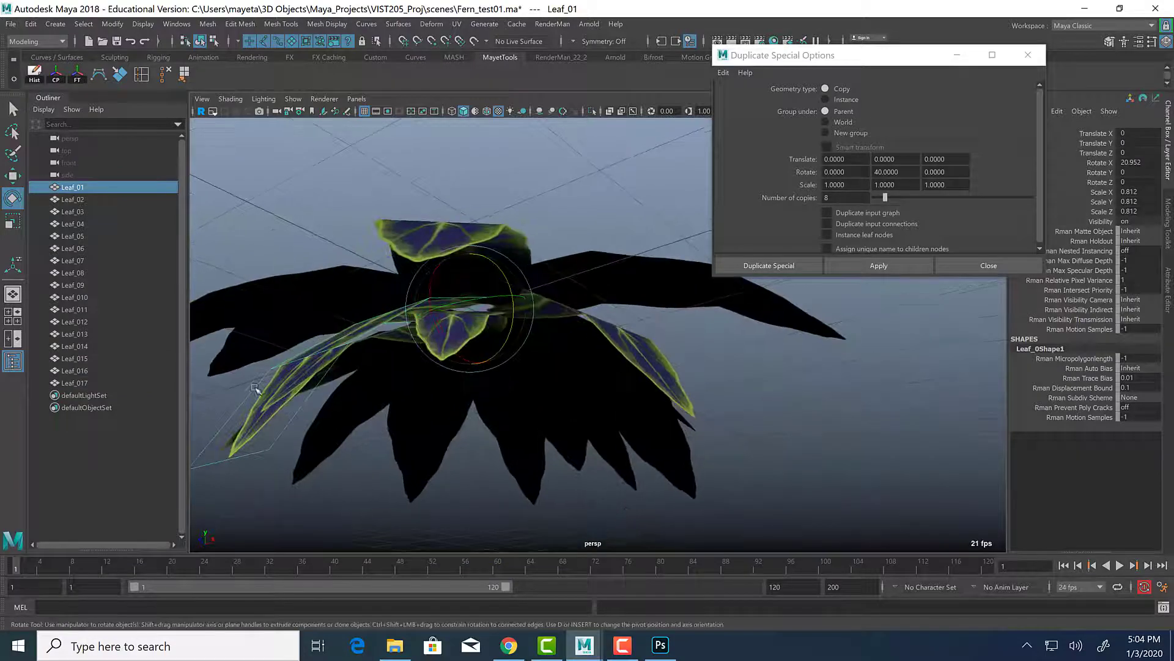
# Turn leaves Leaf_09 through Leaf_017 together as one selection.
pyautogui.click(89, 297)
pyautogui.keyDown('shift'); pyautogui.click(79, 383); pyautogui.keyUp('shift')
pyautogui.keyDown('alt'); pyautogui.moveTo(609, 379); pyautogui.dragTo(633, 367); pyautogui.keyUp('alt')
pyautogui.keyDown('shift'); pyautogui.click(633, 367); pyautogui.keyUp('shift')
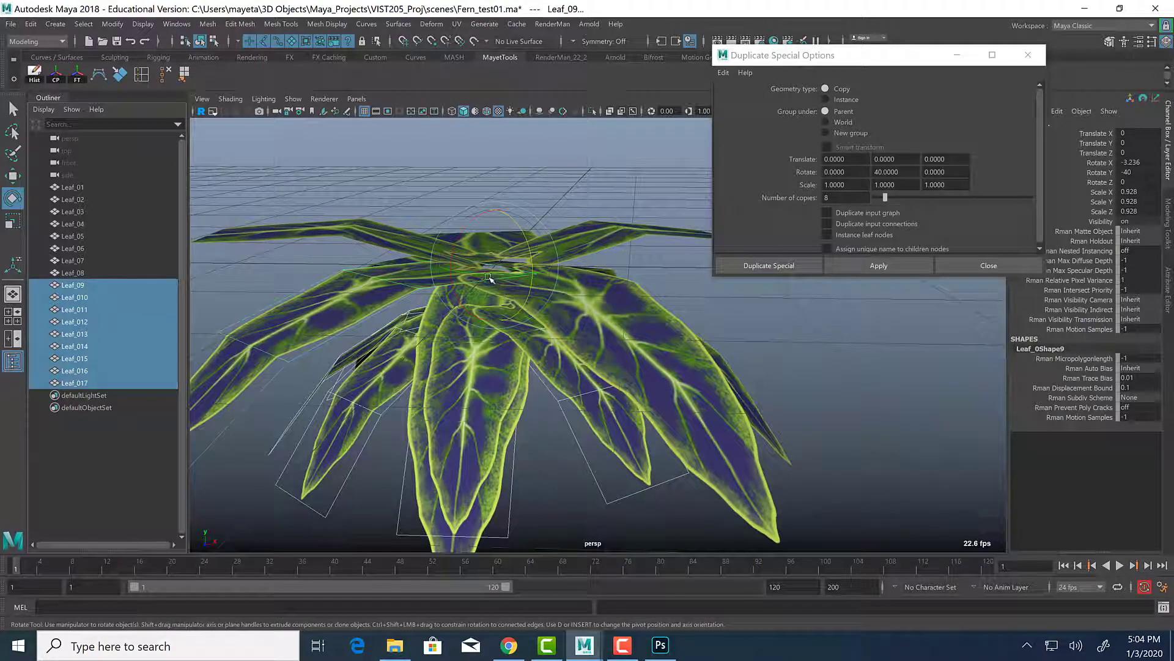
pyautogui.moveTo(489, 277); pyautogui.dragTo(505, 279)
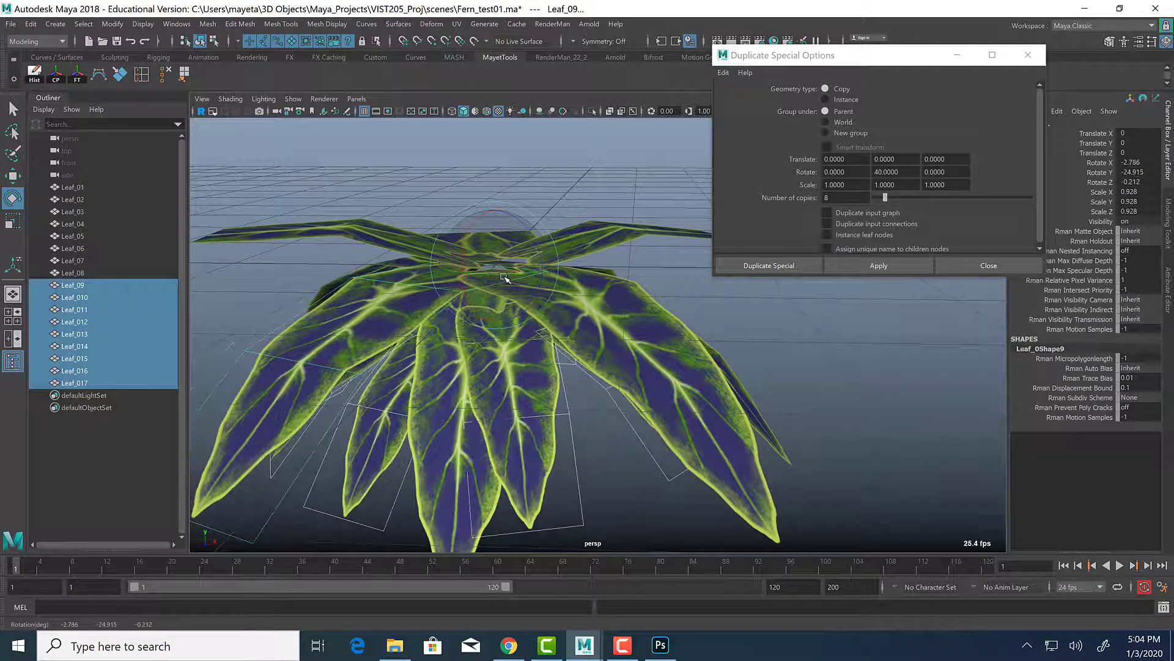
# Rotate Leaf_016 on its own around the stem.
pyautogui.click(550, 510)
pyautogui.keyDown('alt'); pyautogui.moveTo(549, 511); pyautogui.dragTo(520, 367); pyautogui.keyUp('alt')
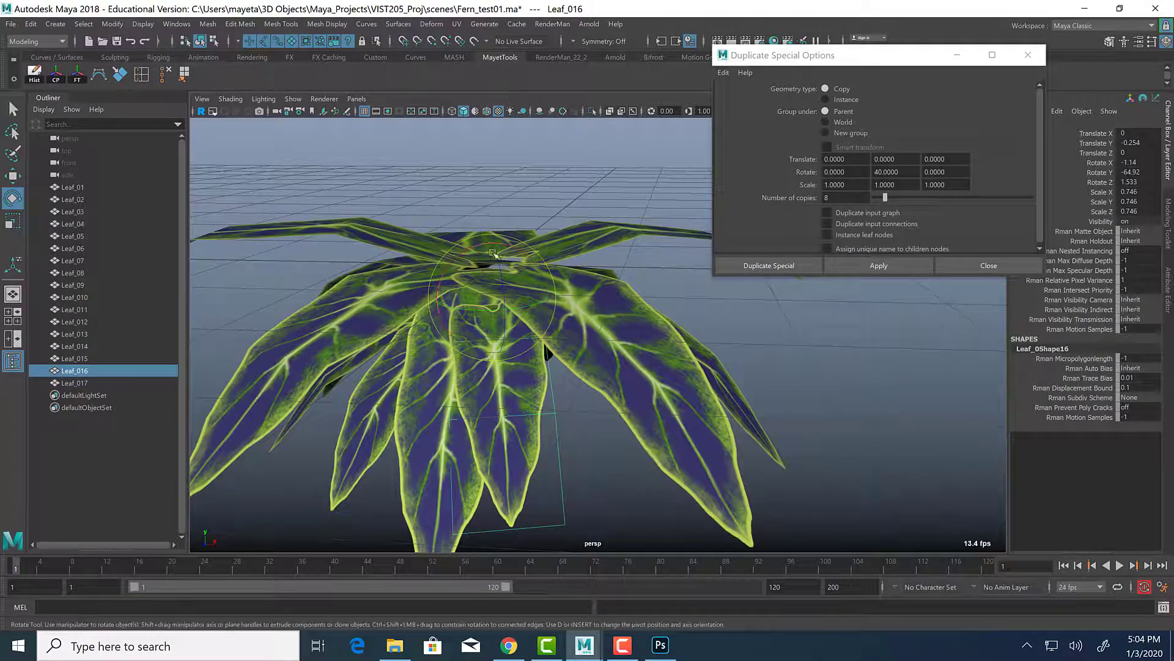
pyautogui.moveTo(494, 256); pyautogui.dragTo(450, 285)
pyautogui.press('r')
pyautogui.keyDown('alt'); pyautogui.moveTo(474, 337); pyautogui.dragTo(550, 336); pyautogui.keyUp('alt')
# Shrink Leaf_013 a little and tilt it.
pyautogui.click(832, 441)
pyautogui.keyDown('alt'); pyautogui.moveTo(831, 442); pyautogui.dragTo(777, 446); pyautogui.keyUp('alt')
pyautogui.moveTo(638, 348); pyautogui.dragTo(674, 411)
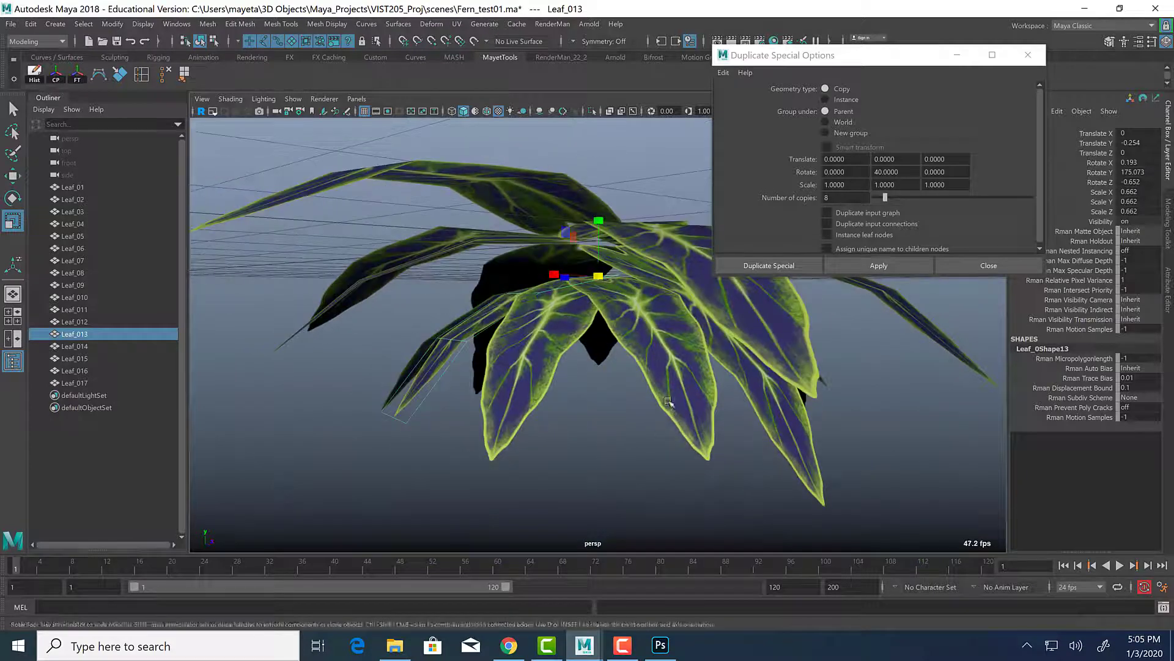
pyautogui.press('e')
pyautogui.click(608, 285)
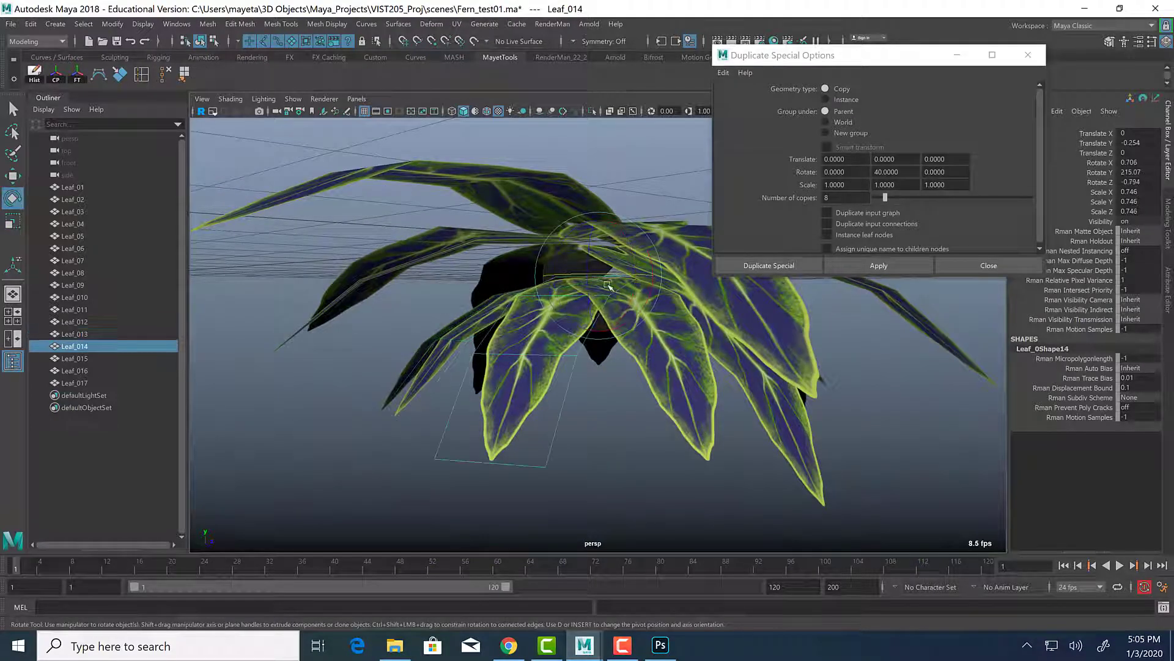
pyautogui.click(558, 254)
pyautogui.moveTo(571, 237); pyautogui.dragTo(573, 233)
# Rotate Leaf_014 into a new position and select Leaf_011 for scaling.
pyautogui.moveTo(485, 259)
pyautogui.keyDown('alt'); pyautogui.mouseDown()
pyautogui.moveTo(504, 261)
pyautogui.moveTo(483, 262)
pyautogui.moveTo(489, 269)
pyautogui.mouseUp(); pyautogui.keyUp('alt')
pyautogui.click(592, 333)
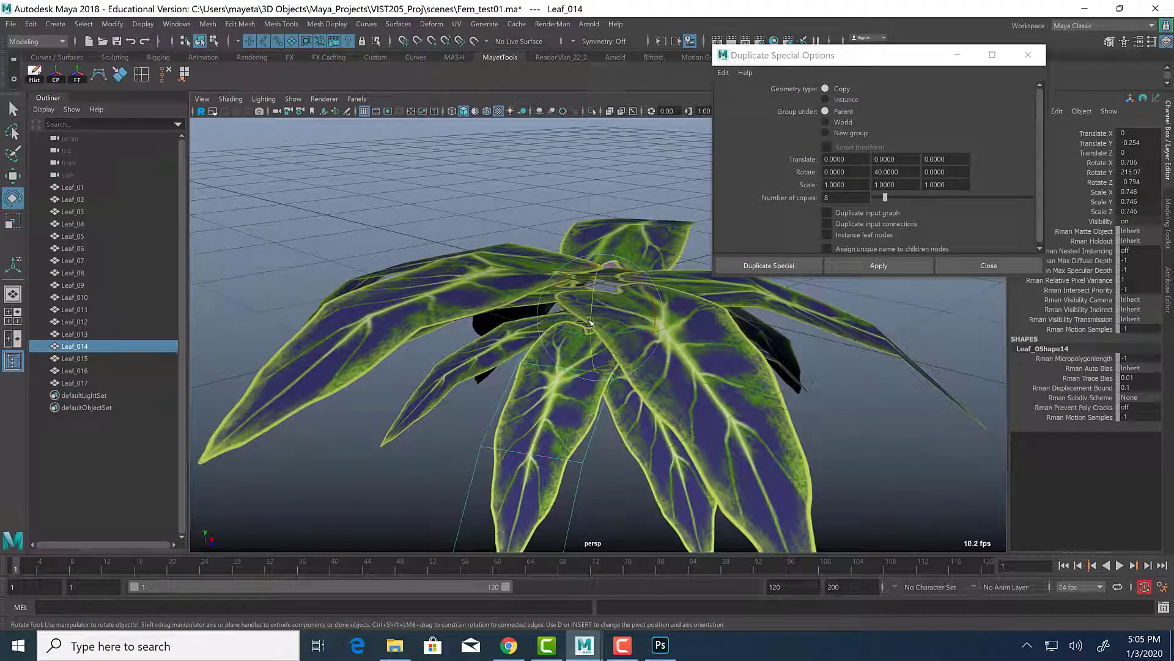
pyautogui.moveTo(590, 321)
pyautogui.mouseDown()
pyautogui.moveTo(598, 298)
pyautogui.moveTo(572, 358)
pyautogui.moveTo(593, 447)
pyautogui.moveTo(569, 369)
pyautogui.moveTo(688, 261)
pyautogui.moveTo(630, 336)
pyautogui.moveTo(586, 334)
pyautogui.mouseUp()
pyautogui.click(631, 395)
pyautogui.click(578, 358)
pyautogui.press('r')
pyautogui.keyDown('alt'); pyautogui.moveTo(607, 386); pyautogui.dragTo(680, 348); pyautogui.keyUp('alt')
# Ease Leaf_04's tilt to -6.913° on X, then select Leaf_01 through Leaf_017.
pyautogui.scroll(-4, 756, 409)
pyautogui.click(655, 357)
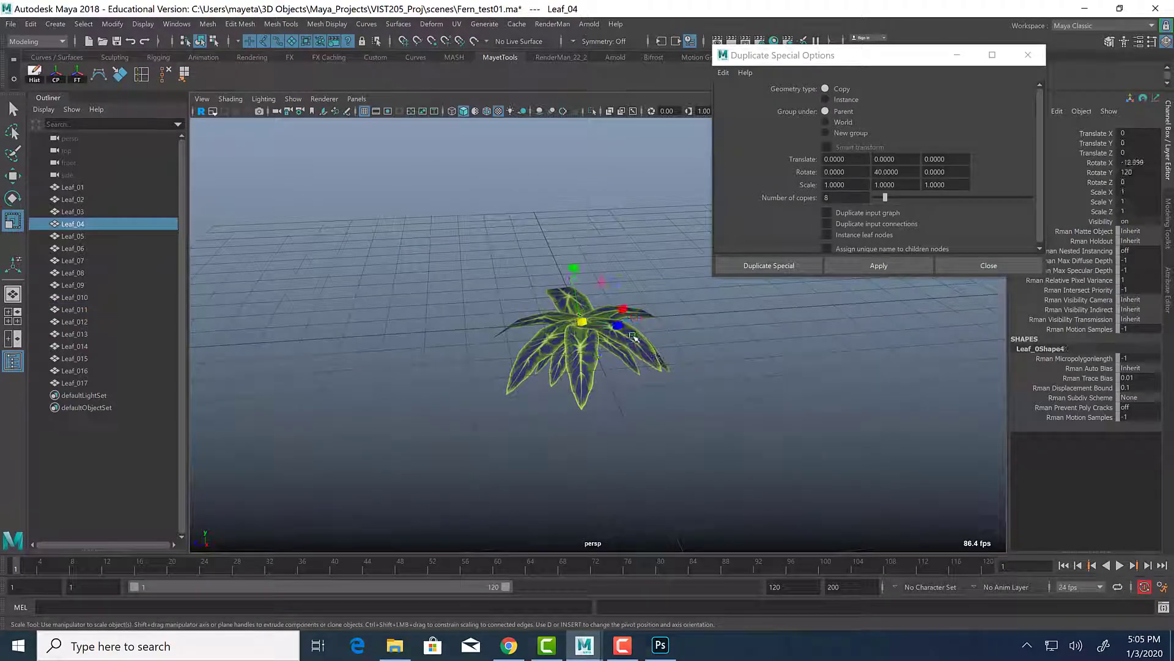
pyautogui.press('e')
pyautogui.moveTo(612, 297); pyautogui.dragTo(609, 305)
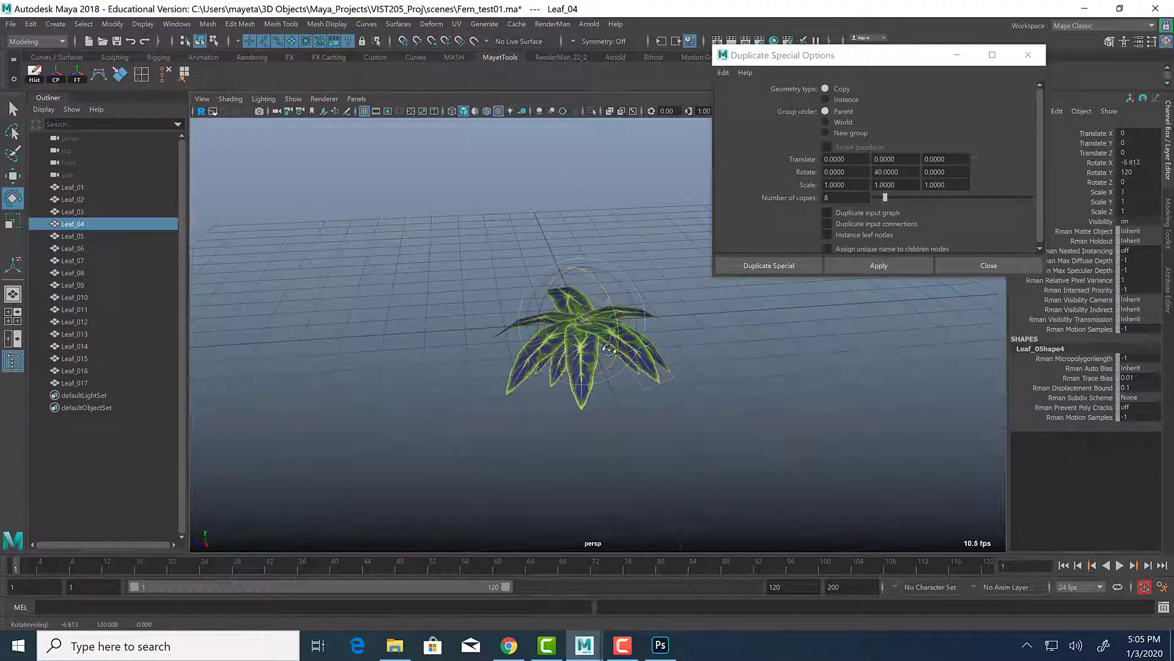
pyautogui.keyDown('alt'); pyautogui.moveTo(618, 350); pyautogui.dragTo(614, 422); pyautogui.keyUp('alt')
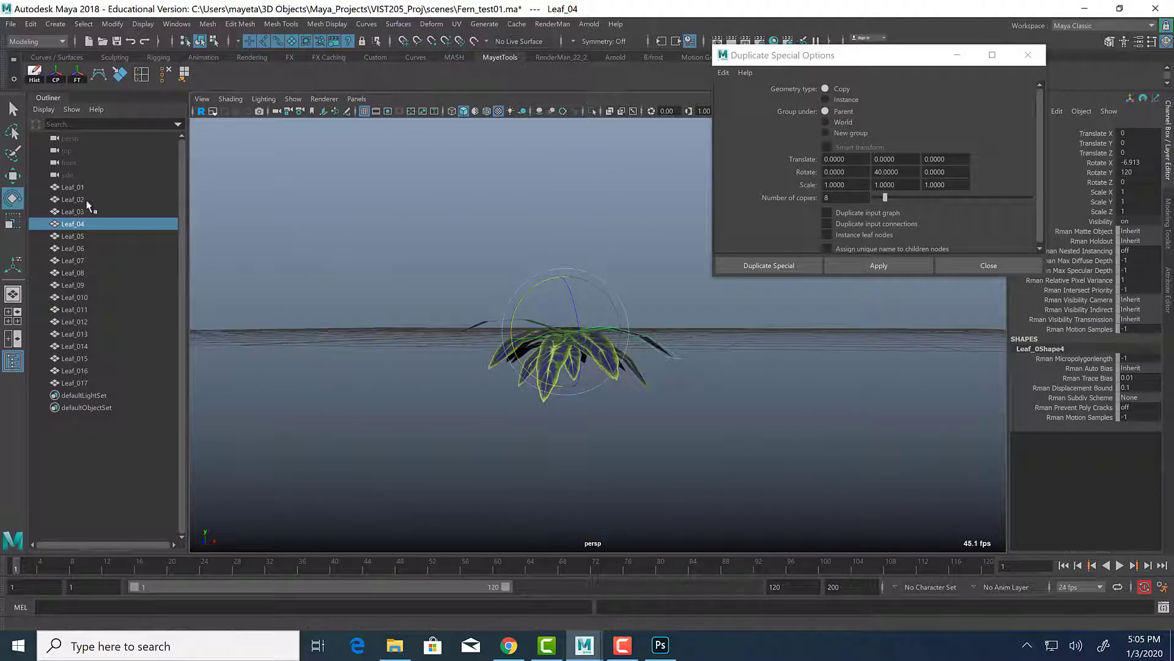
pyautogui.moveTo(72, 187); pyautogui.dragTo(74, 384)
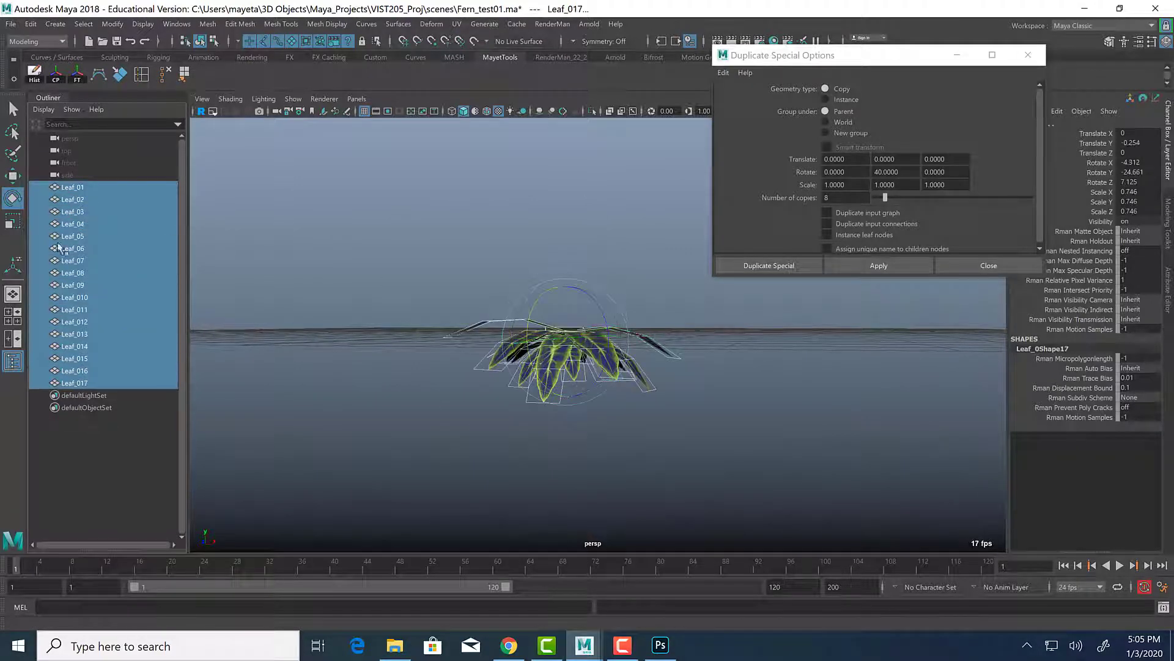
# Group the seventeen leaves and rename the group g_FernPlant_01.
pyautogui.hotkey('ctrl', 'g')
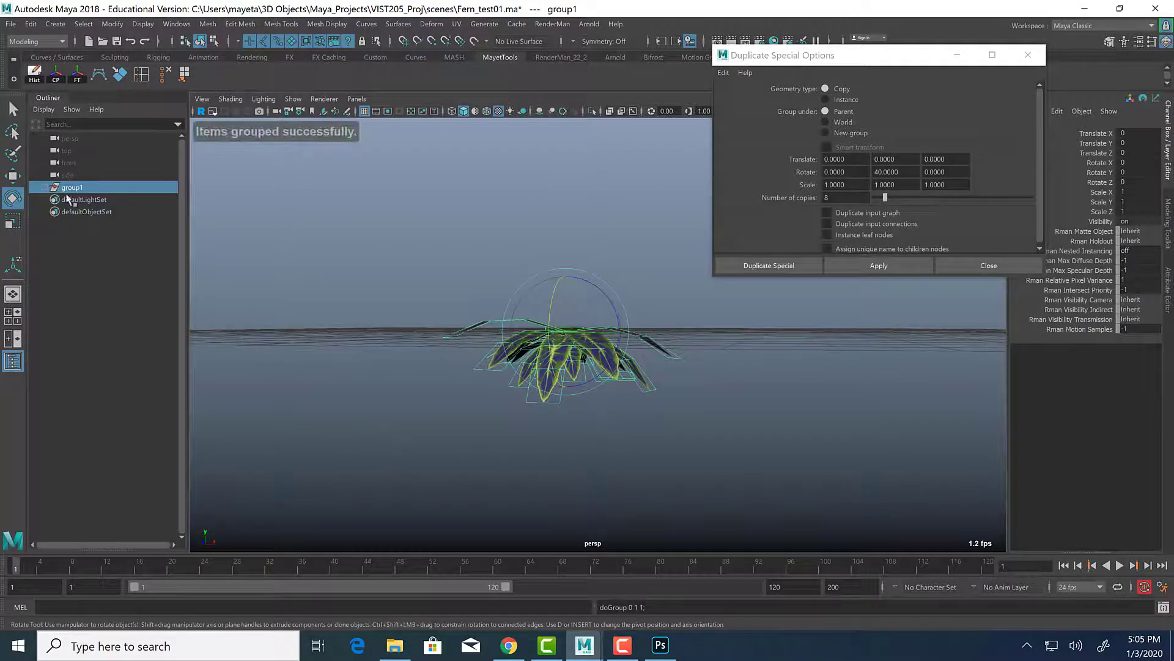
pyautogui.doubleClick(75, 188)
pyautogui.write('g_FernPlant')
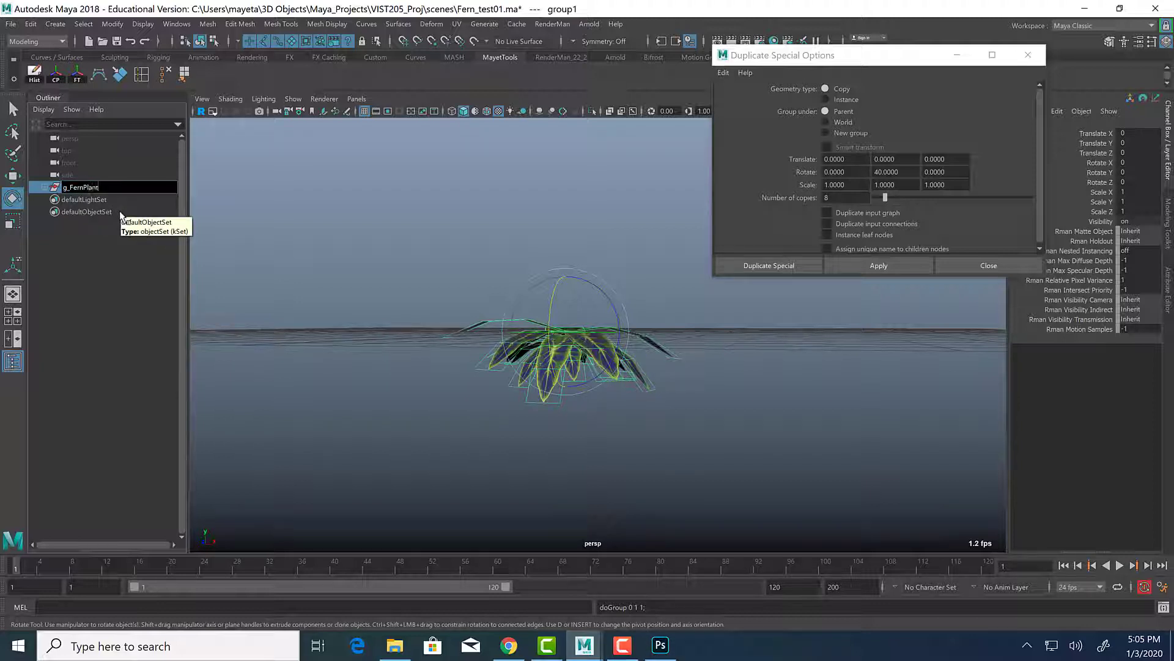
pyautogui.write('_01')
pyautogui.press('Return')
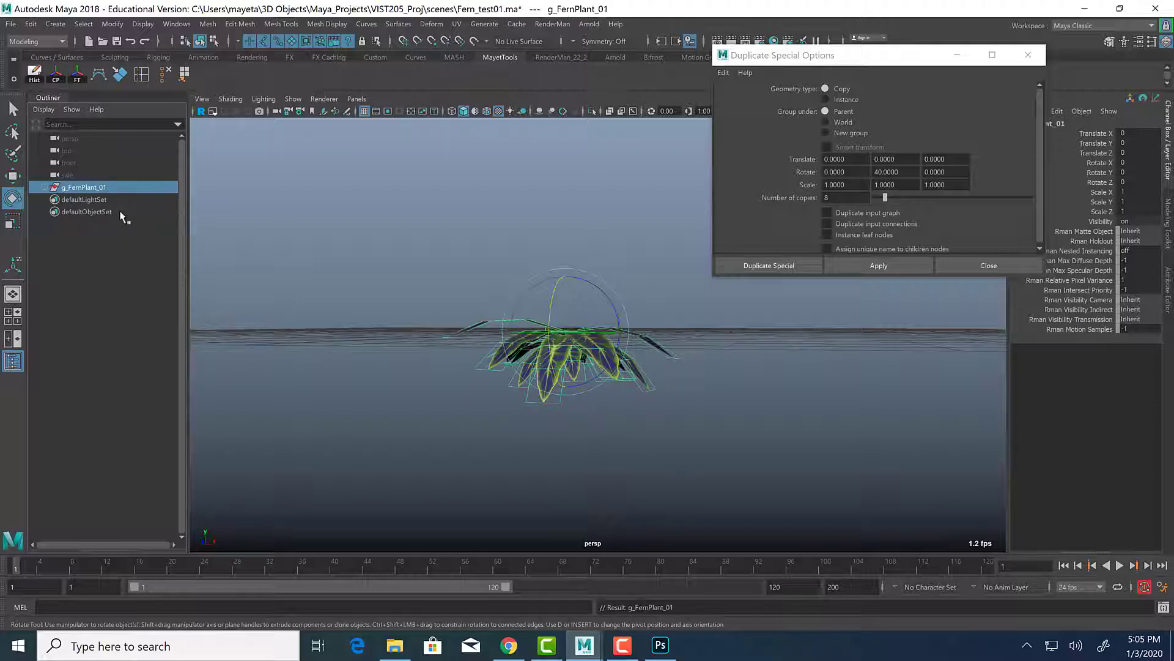
# Raise the whole fern group slightly, then clear the selection.
pyautogui.keyDown('alt'); pyautogui.moveTo(718, 422); pyautogui.dragTo(585, 399); pyautogui.keyUp('alt')
pyautogui.press('q')
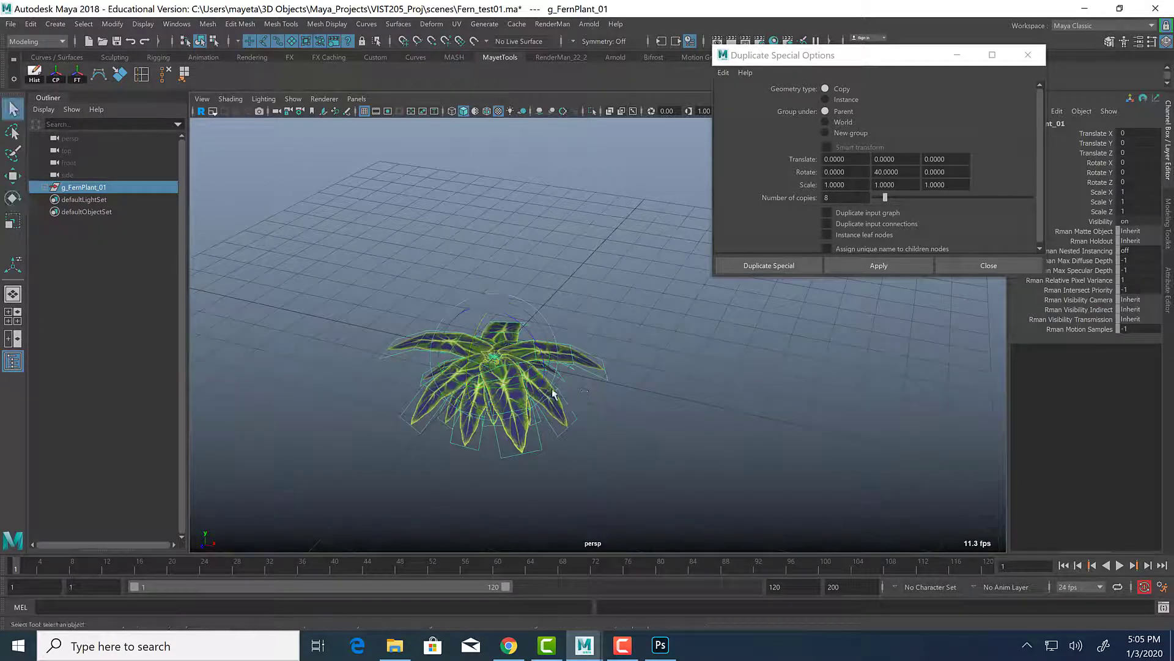
pyautogui.press('w')
pyautogui.moveTo(493, 312); pyautogui.dragTo(482, 237)
pyautogui.keyDown('alt'); pyautogui.moveTo(539, 343); pyautogui.dragTo(687, 401); pyautogui.keyUp('alt')
pyautogui.click(692, 404)
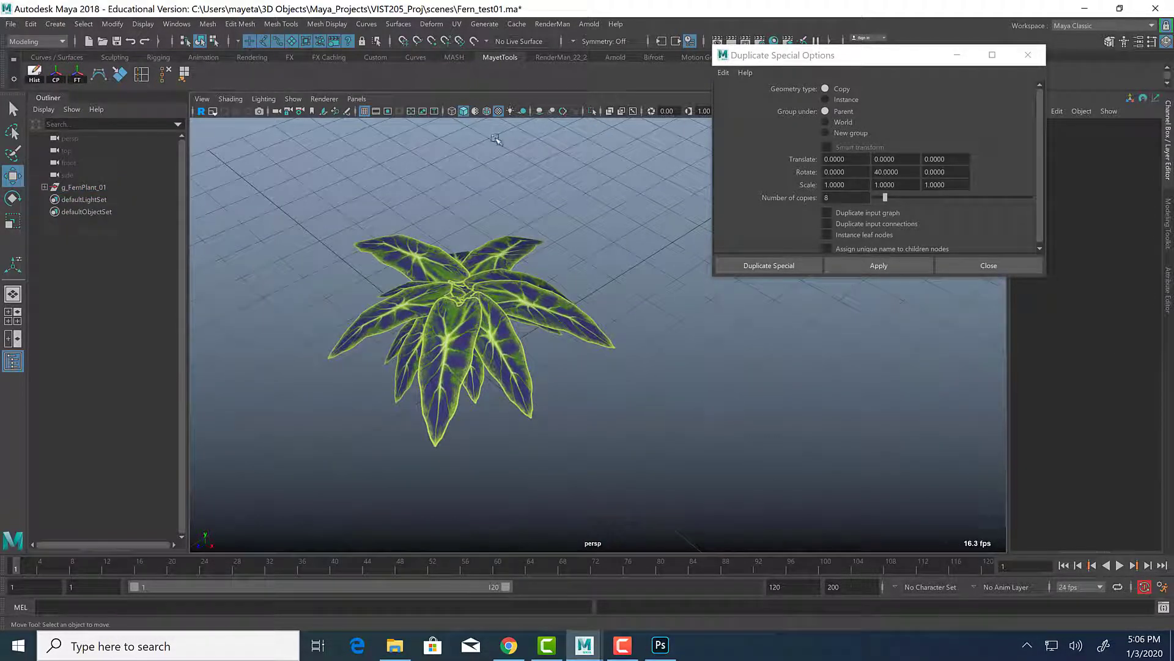
# Close Duplicate Special Options and render the current frame with Maya Software instead of Arnold.
pyautogui.click(1028, 55)
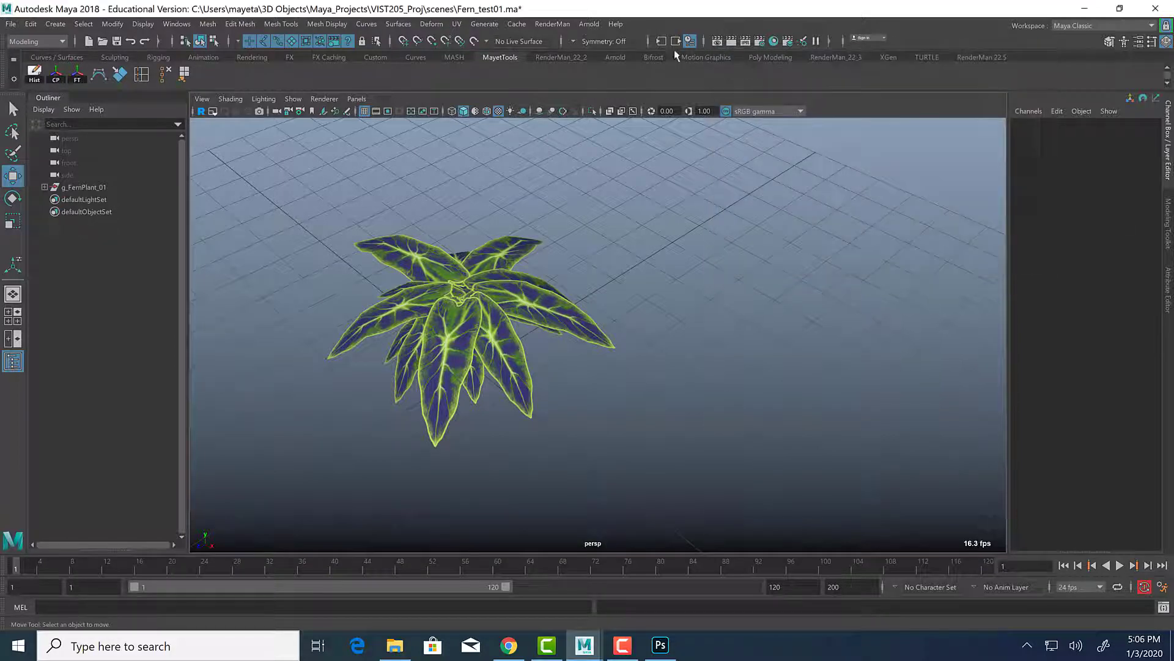
pyautogui.click(732, 41)
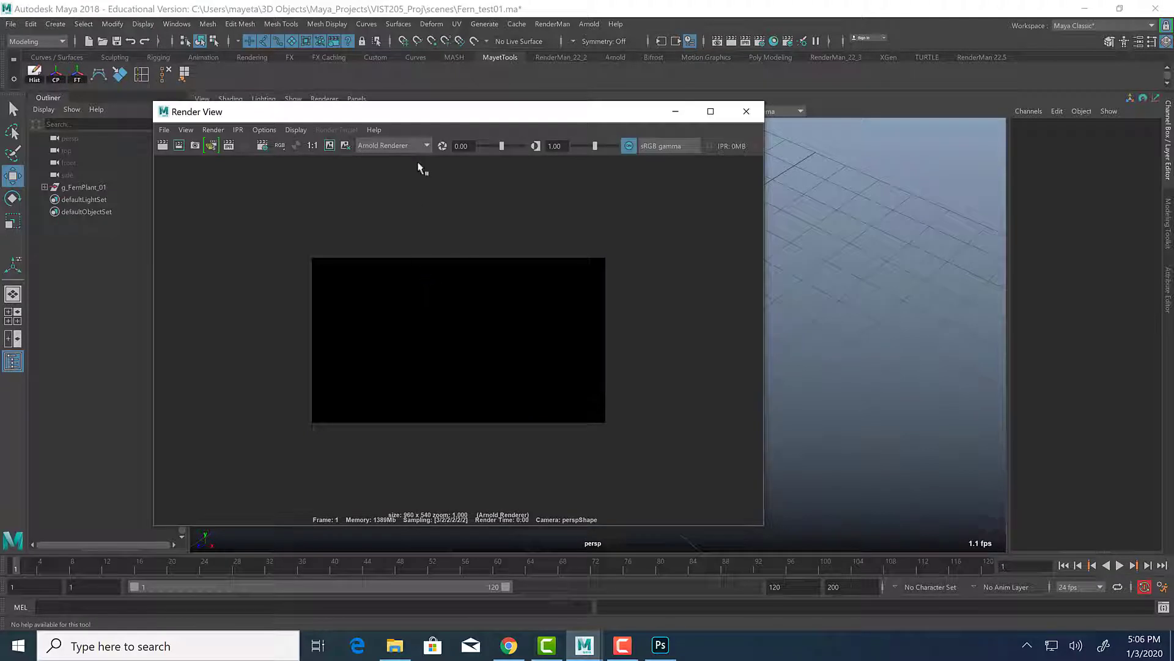
pyautogui.click(427, 145)
pyautogui.click(408, 161)
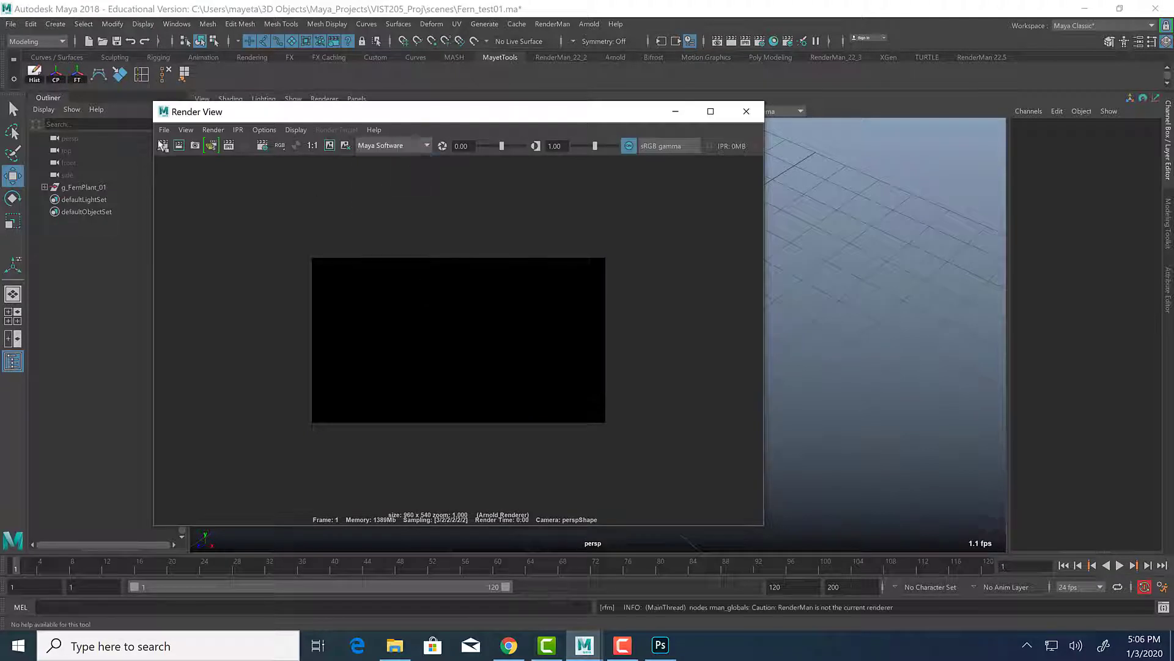
pyautogui.click(162, 145)
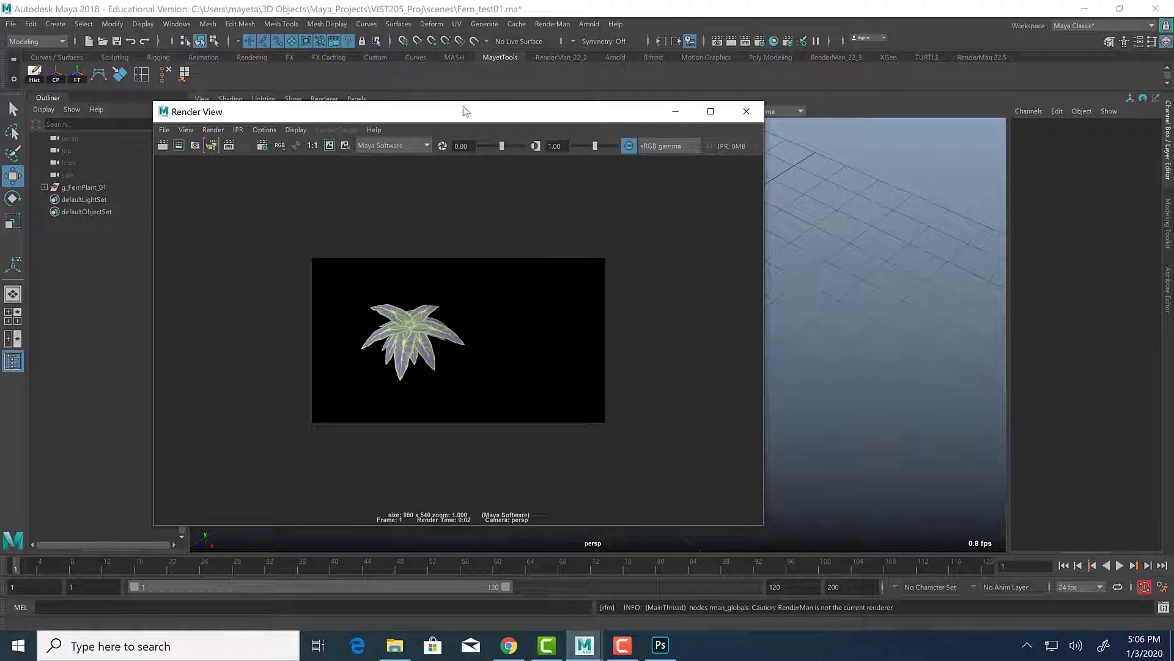
# Zoom the viewport closer and re-render the fern with the tighter framing.
pyautogui.moveTo(463, 112); pyautogui.dragTo(897, 113)
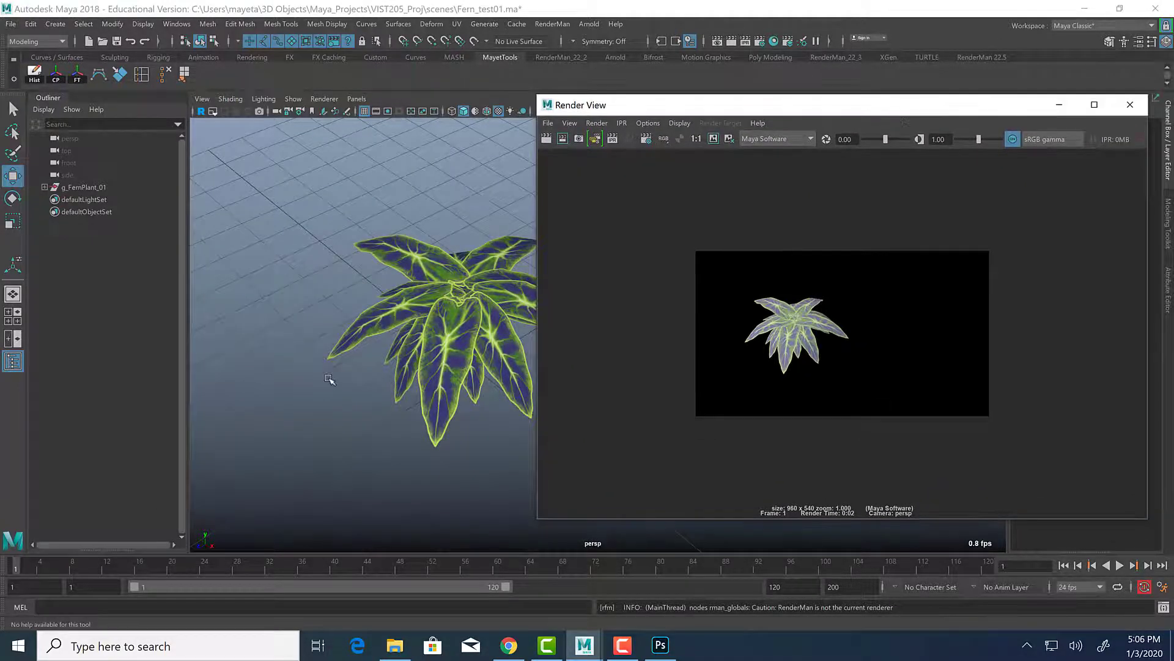
pyautogui.scroll(3, 329, 379)
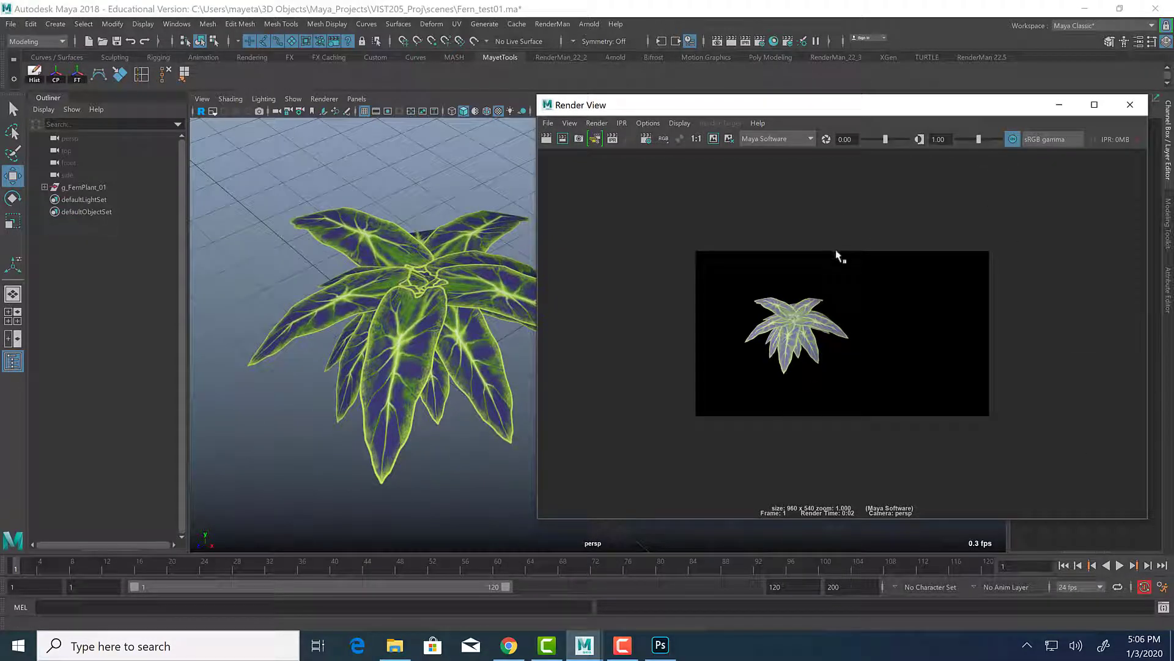
pyautogui.click(547, 145)
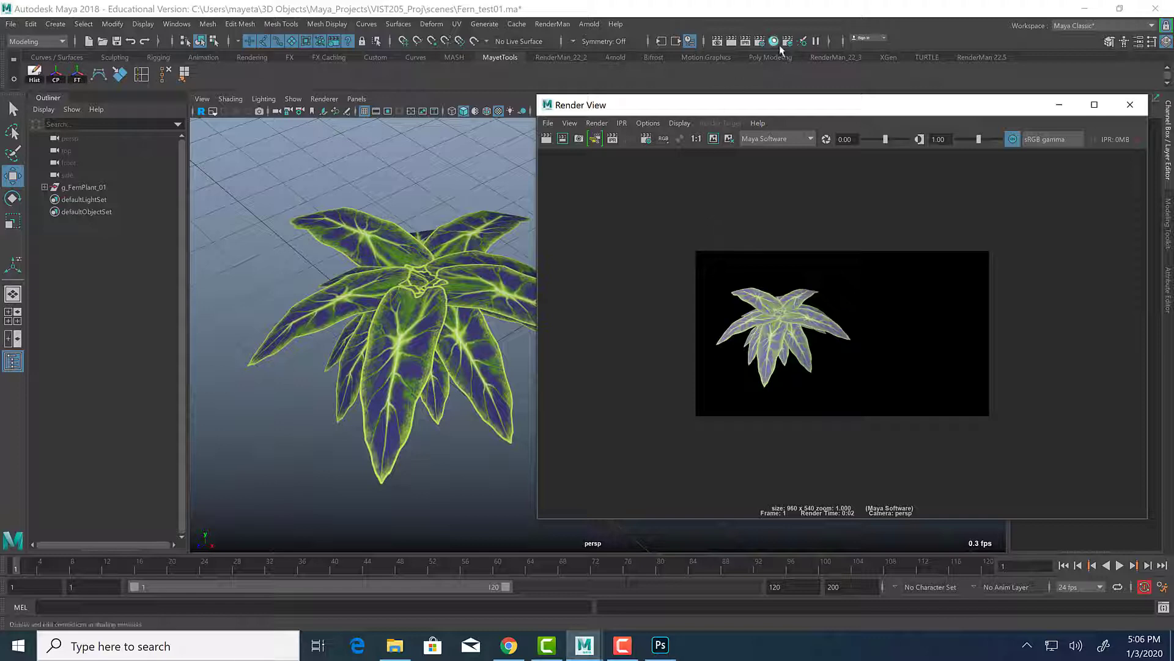
pyautogui.click(760, 43)
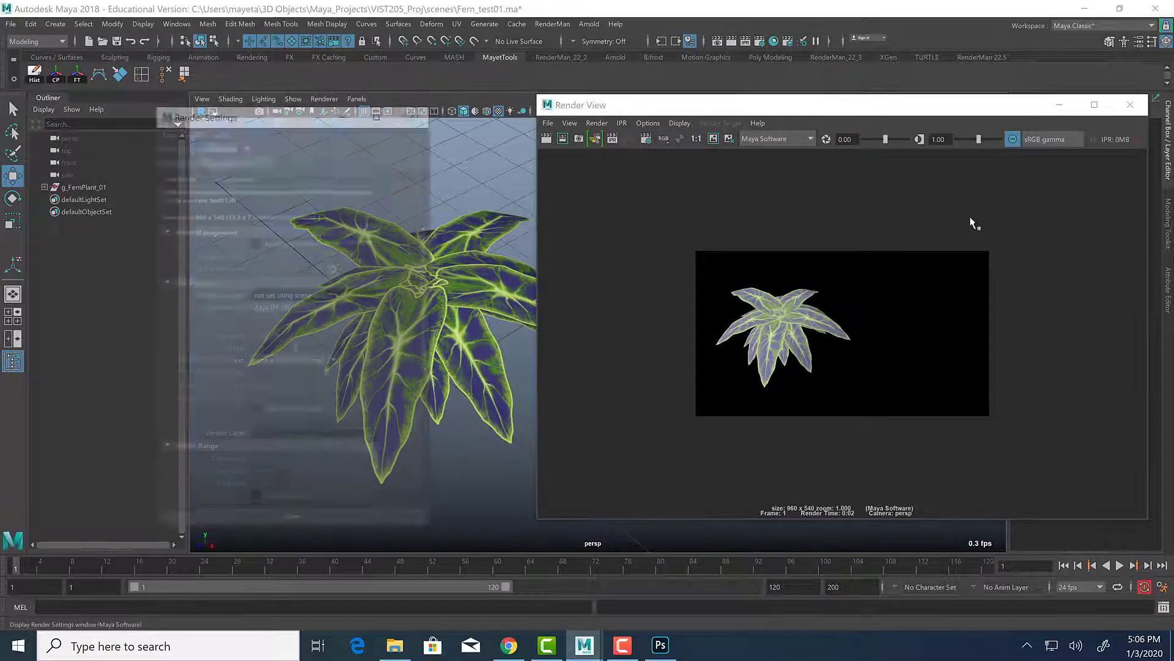
pyautogui.moveTo(251, 110); pyautogui.dragTo(544, 78)
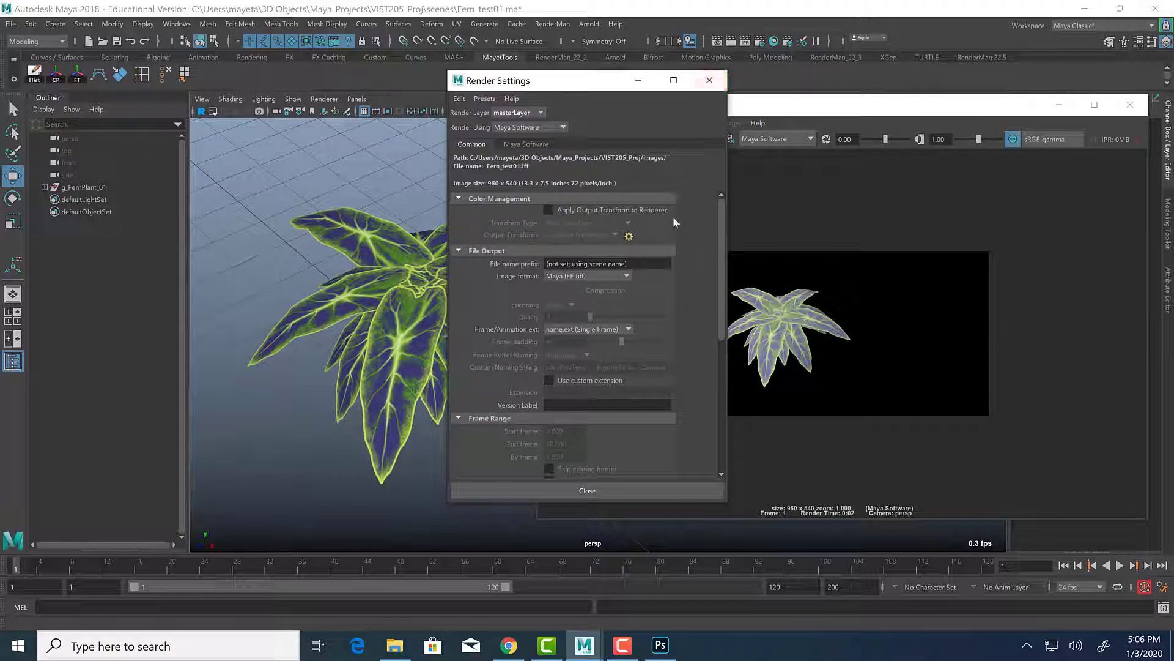
pyautogui.click(709, 80)
# Open Maya's Preferences and browse the categories to the Color Management page.
pyautogui.click(176, 23)
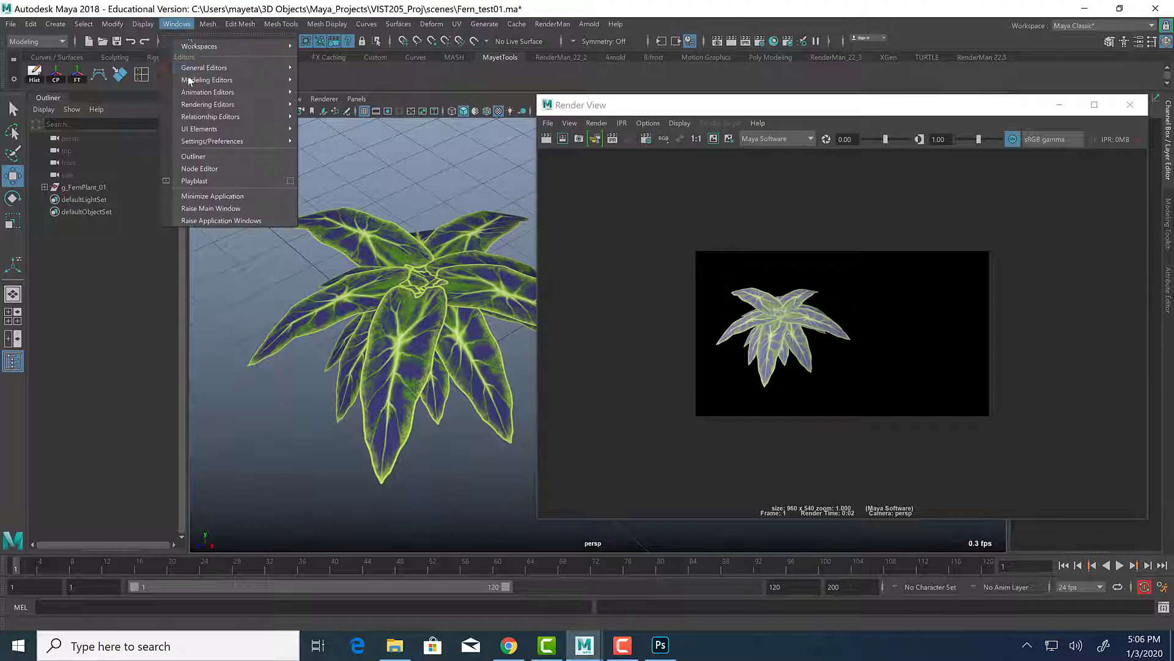
pyautogui.moveTo(212, 141)
pyautogui.click(384, 152)
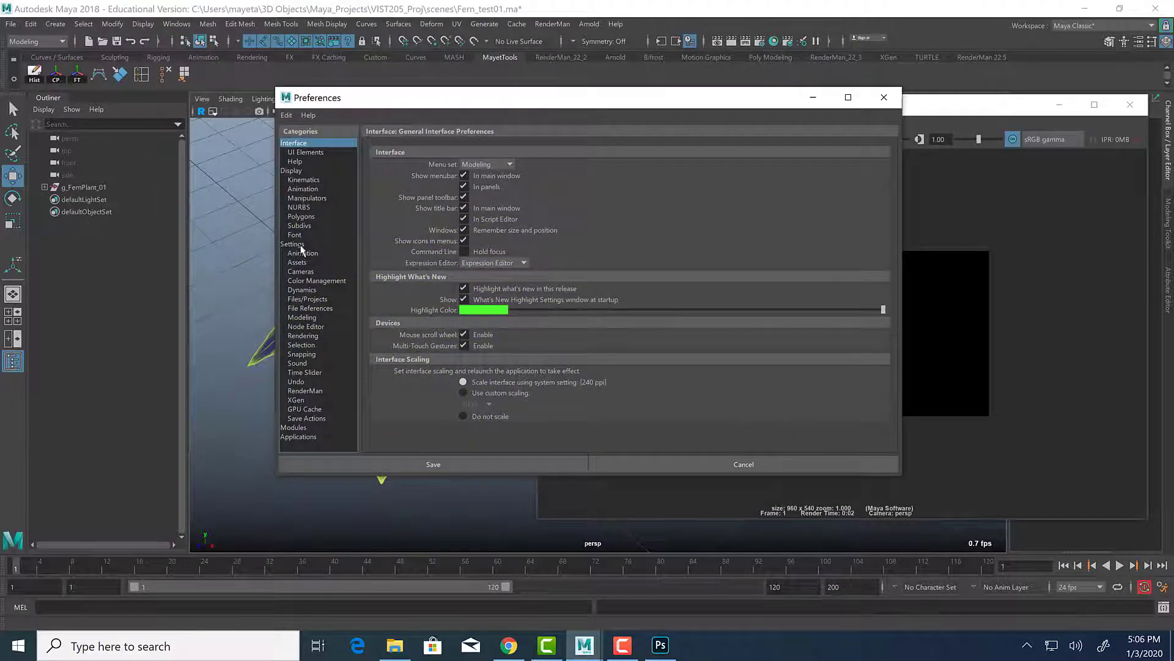
pyautogui.click(293, 244)
pyautogui.click(305, 170)
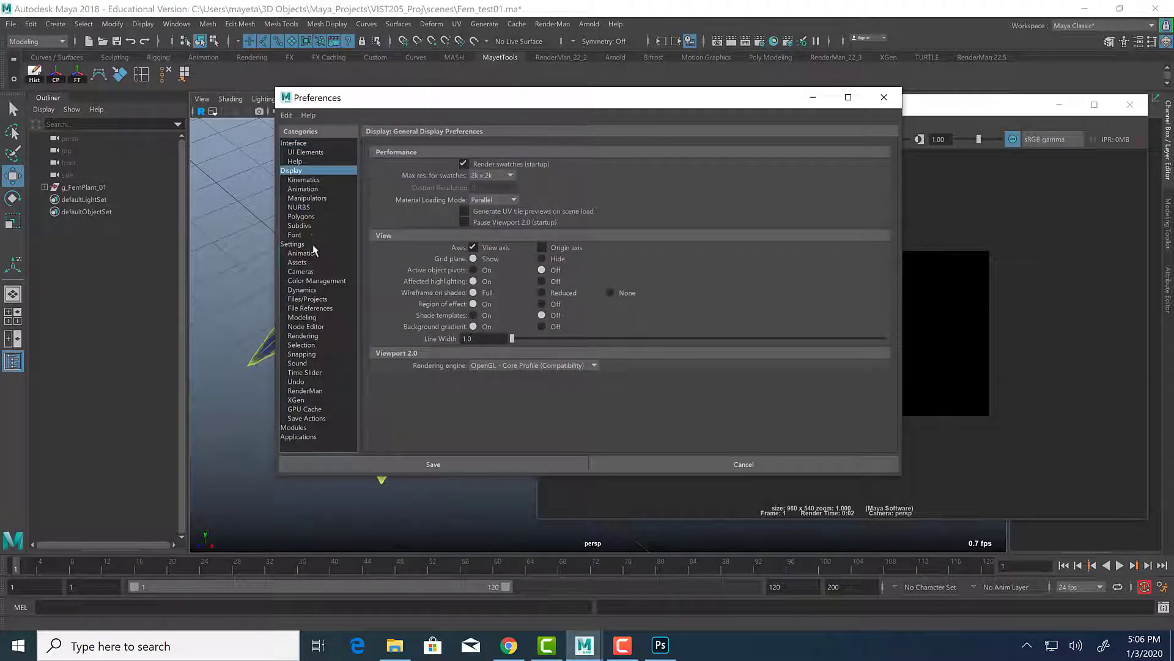
pyautogui.click(293, 143)
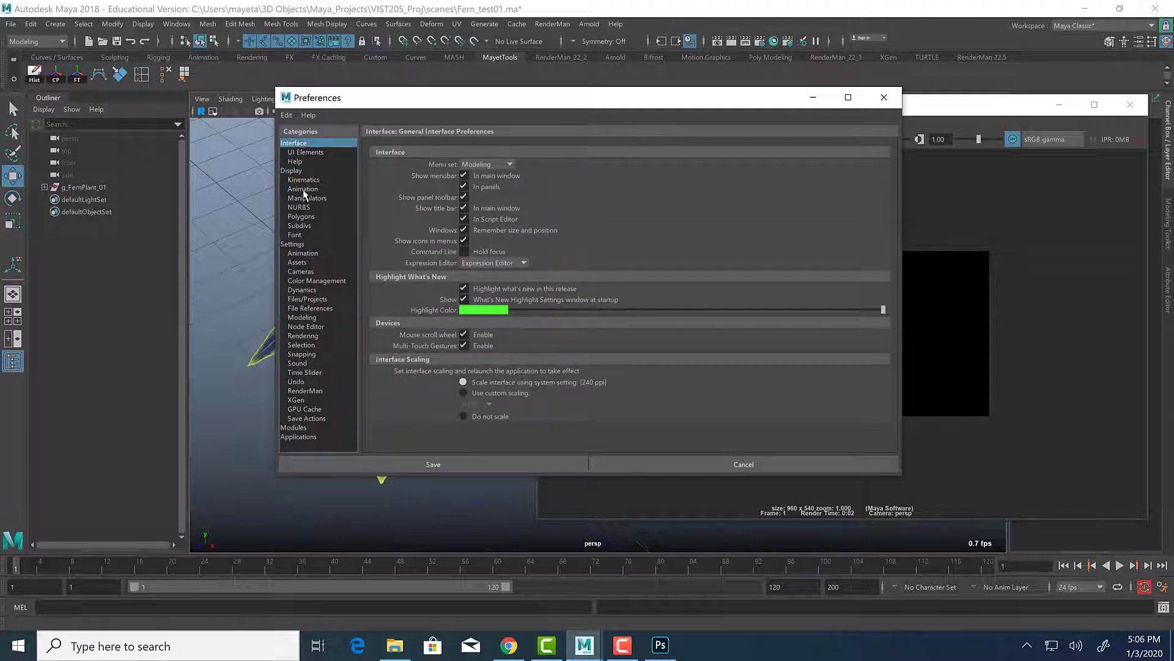
pyautogui.click(309, 335)
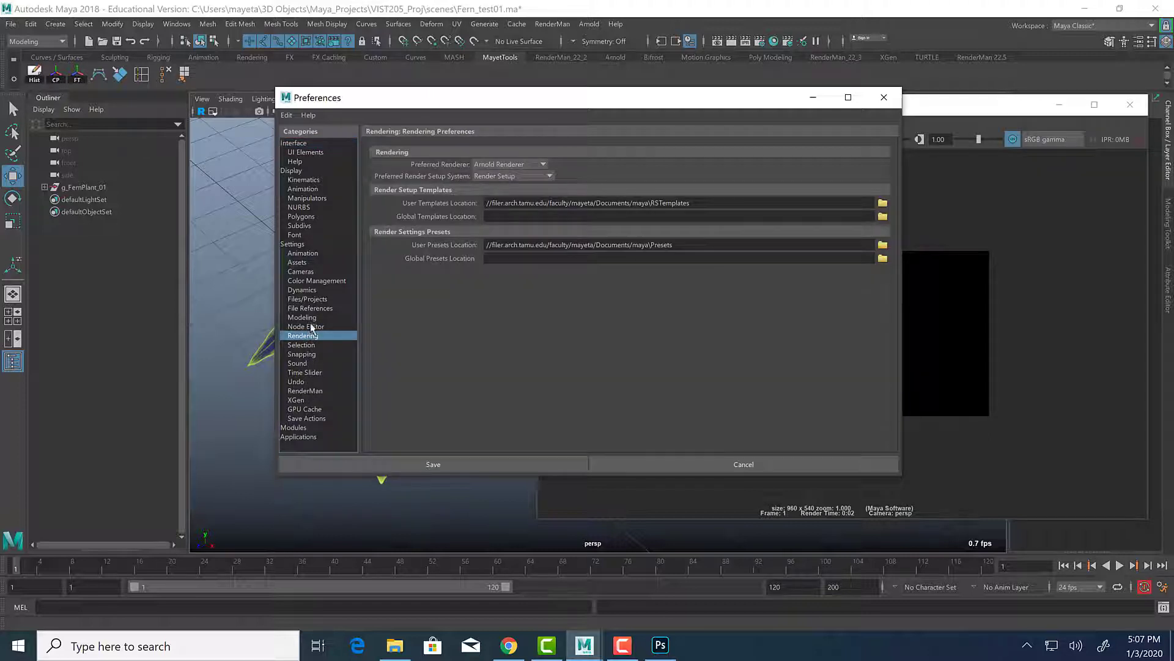
pyautogui.click(317, 281)
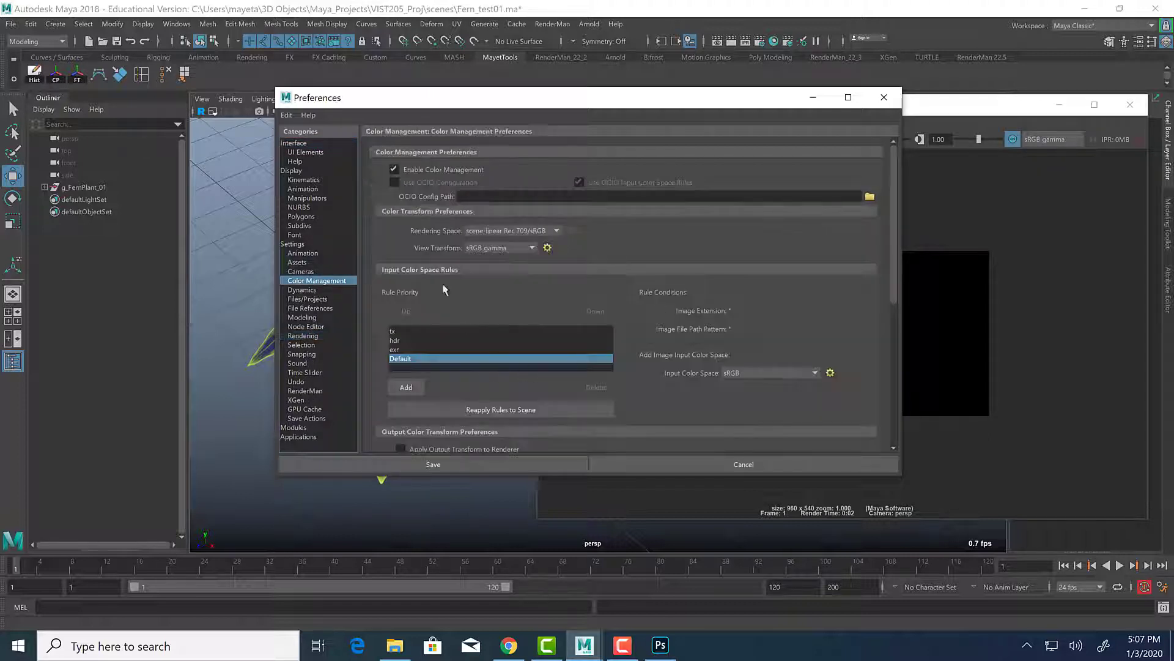
# Uncheck Enable Color Management and save the preferences.
pyautogui.click(393, 170)
pyautogui.moveTo(502, 99); pyautogui.dragTo(247, 92)
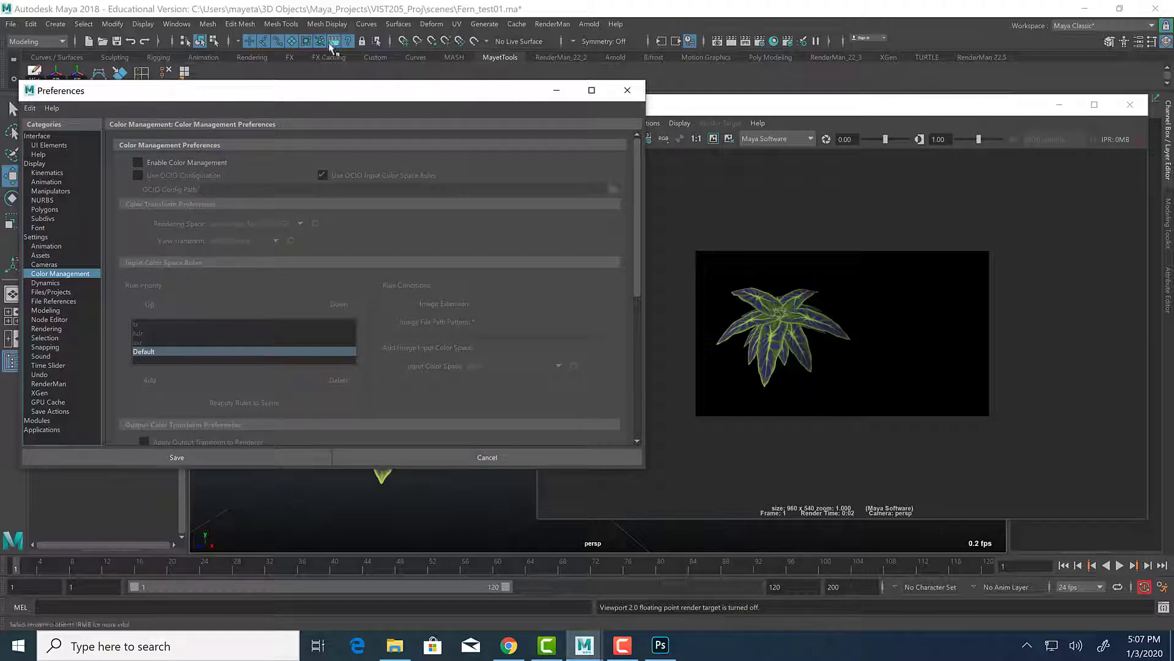
pyautogui.moveTo(342, 92); pyautogui.dragTo(351, 452)
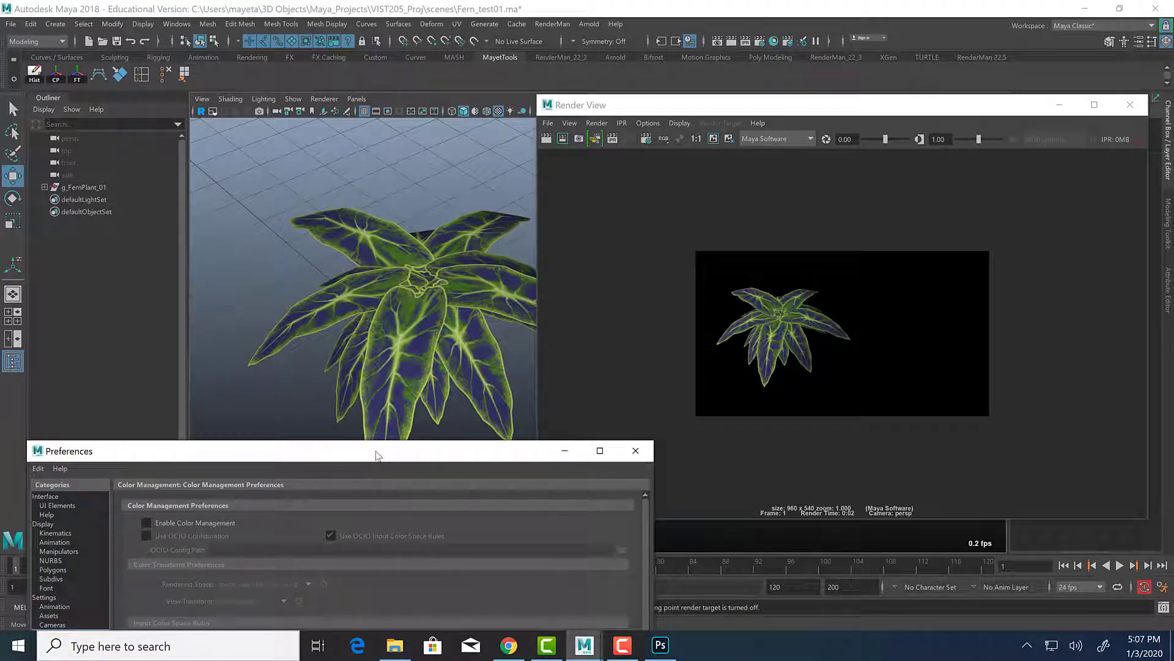
pyautogui.moveTo(377, 457); pyautogui.dragTo(385, 154)
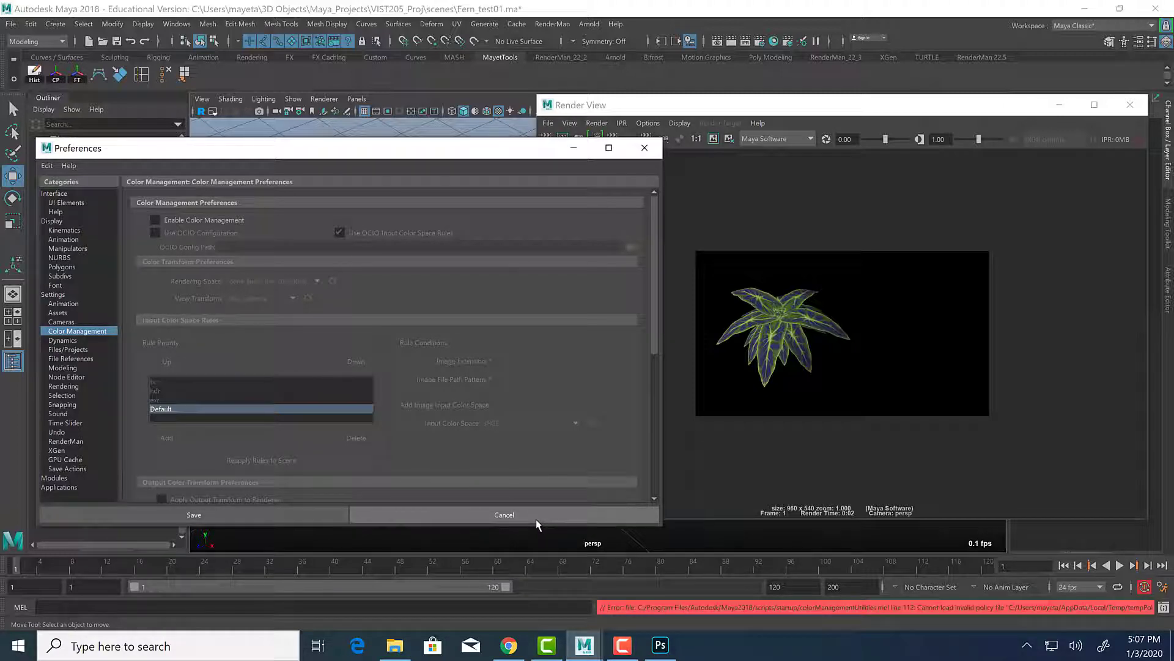
pyautogui.click(645, 147)
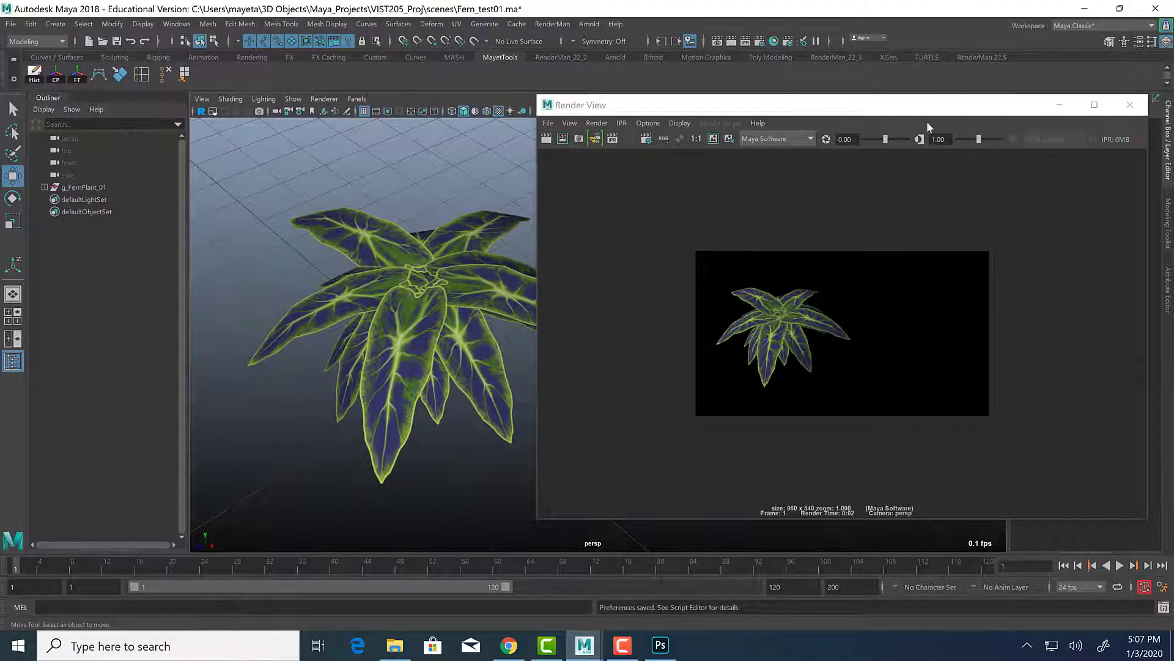
# Duplicate the g_FernPlant_01 group with Ctrl+D and minimize the Render View window.
pyautogui.moveTo(865, 108); pyautogui.dragTo(899, 162)
pyautogui.keyDown('alt'); pyautogui.moveTo(398, 318); pyautogui.dragTo(410, 115); pyautogui.keyUp('alt')
pyautogui.click(319, 309)
pyautogui.hotkey('ctrl', 'd')
pyautogui.moveTo(841, 159); pyautogui.dragTo(280, 205)
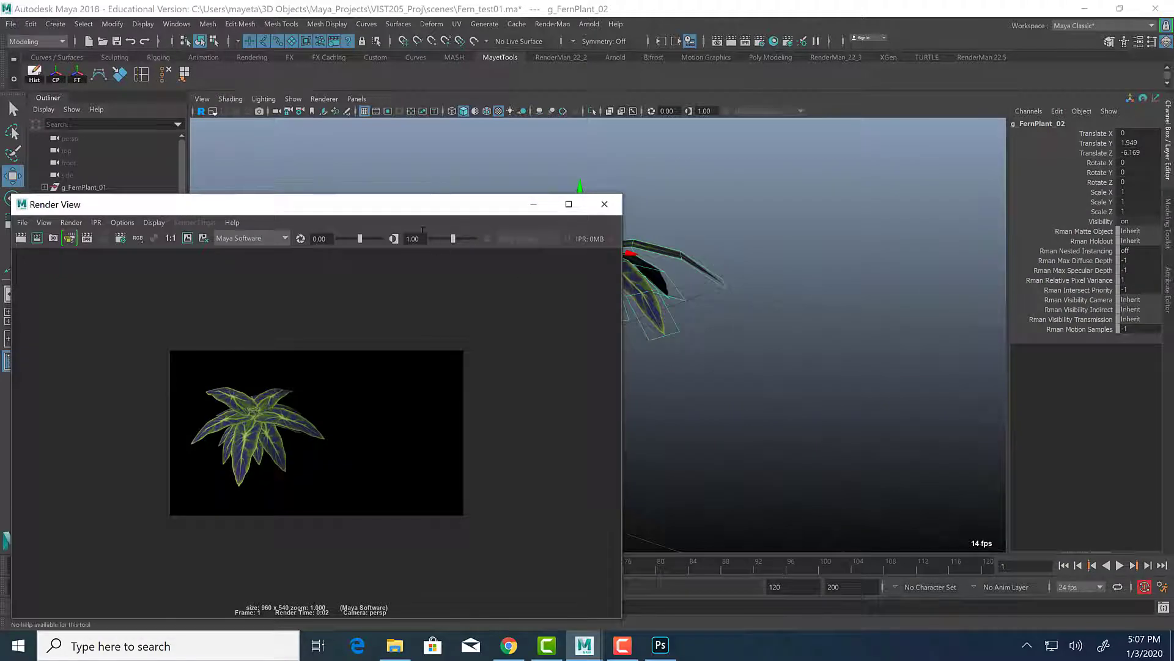
pyautogui.click(537, 211)
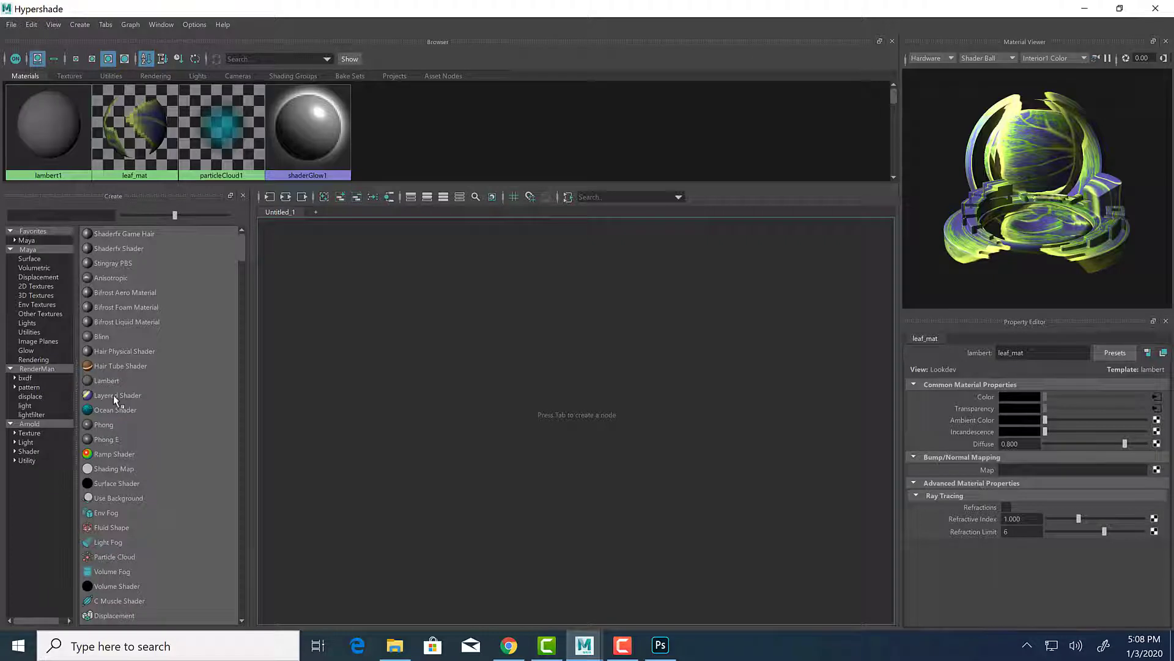
# Create a new Lambert material and name it Redleaf_mat.
pyautogui.click(132, 380)
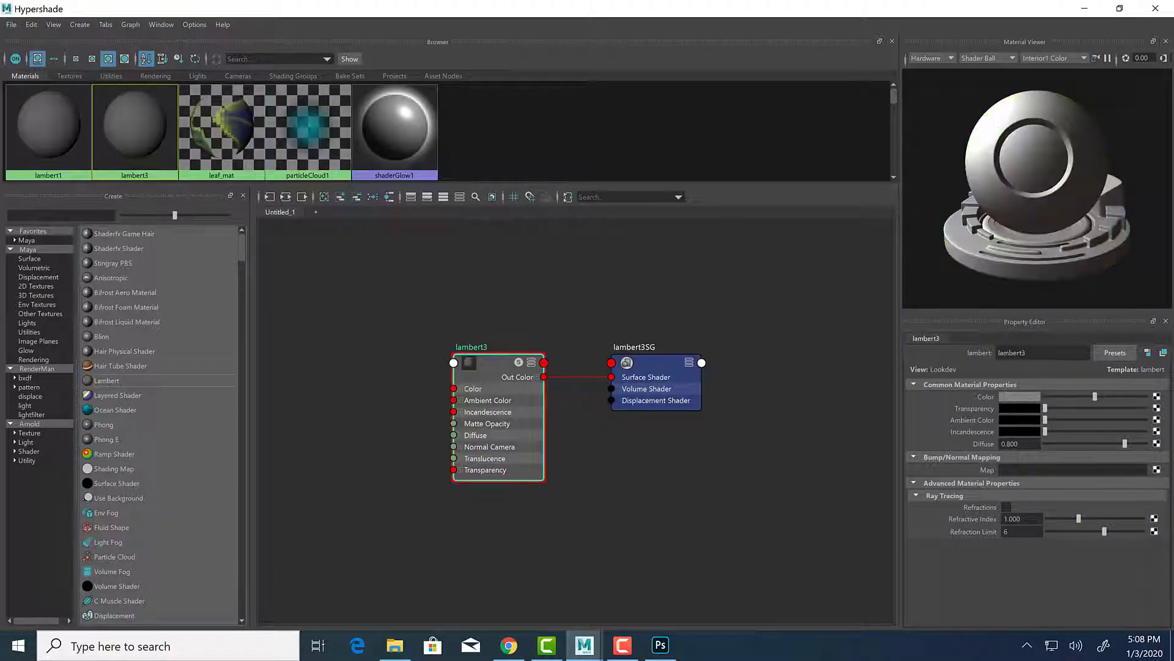
pyautogui.doubleClick(1043, 353)
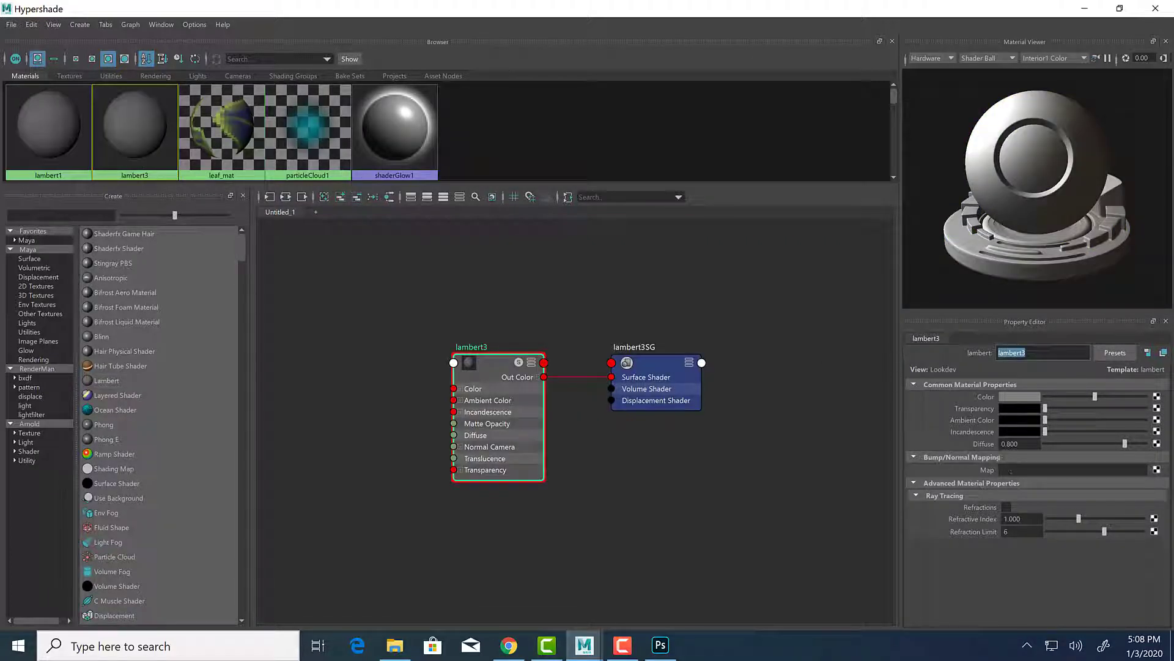
pyautogui.press('BackSpace')
pyautogui.write('keaf_mat')
pyautogui.press('Home')
pyautogui.hotkey('shift', 'Right')
pyautogui.write('lRed')
pyautogui.press('Return')
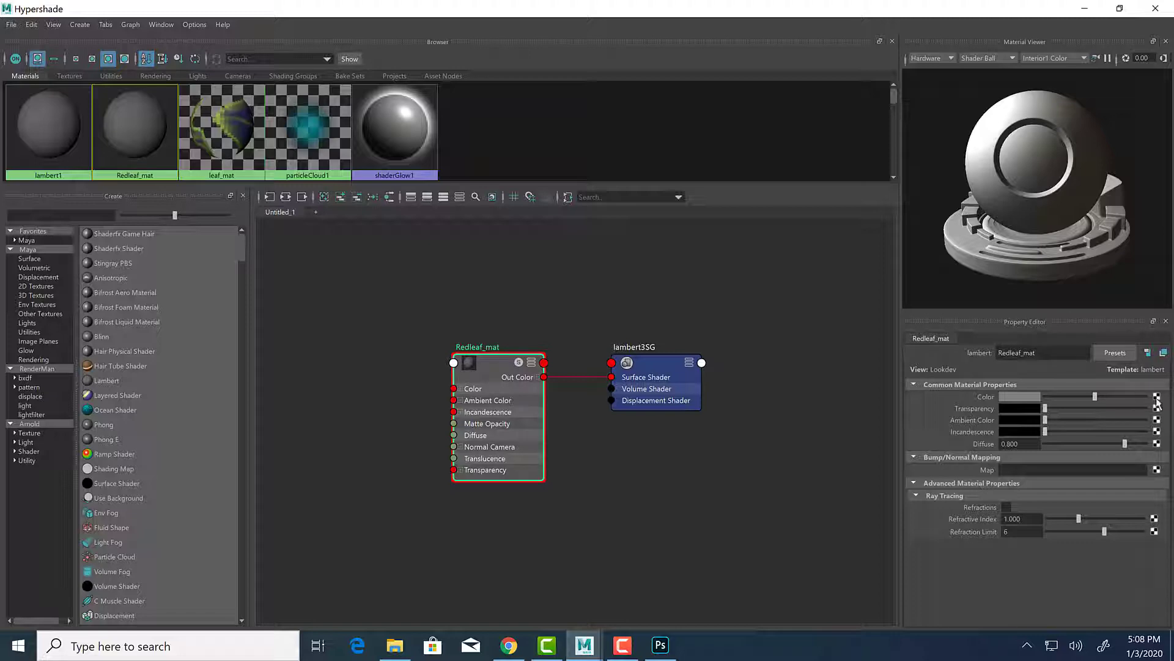
# Map a File texture using FernLeaf2.tga to Redleaf_mat's Color.
pyautogui.click(1156, 397)
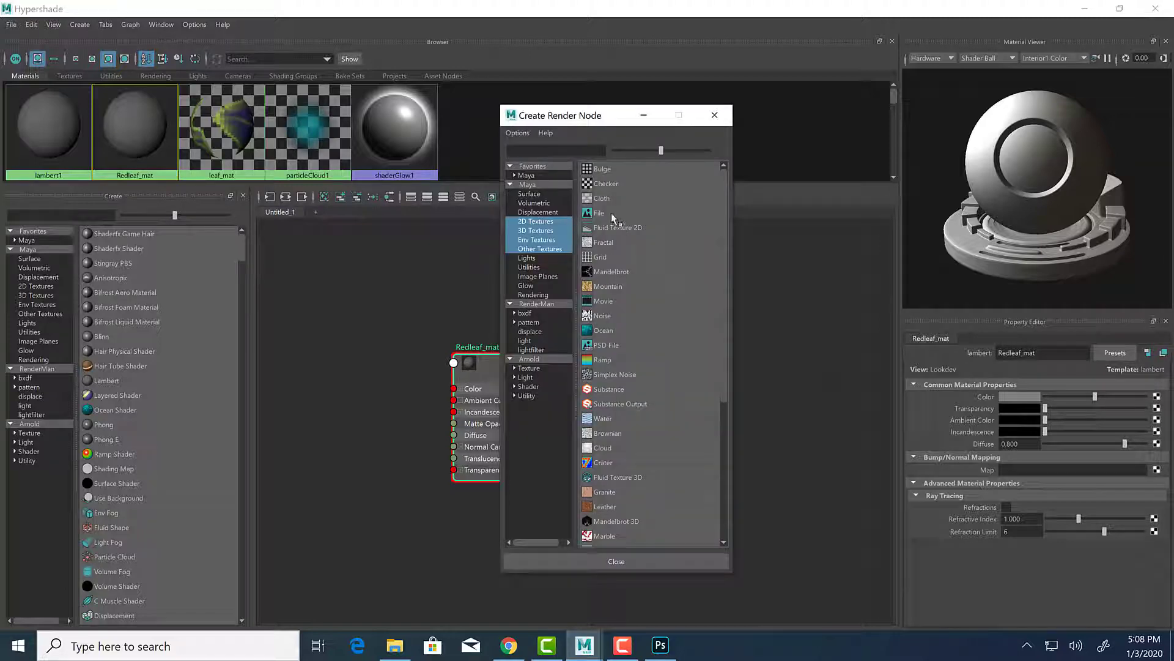
pyautogui.click(614, 219)
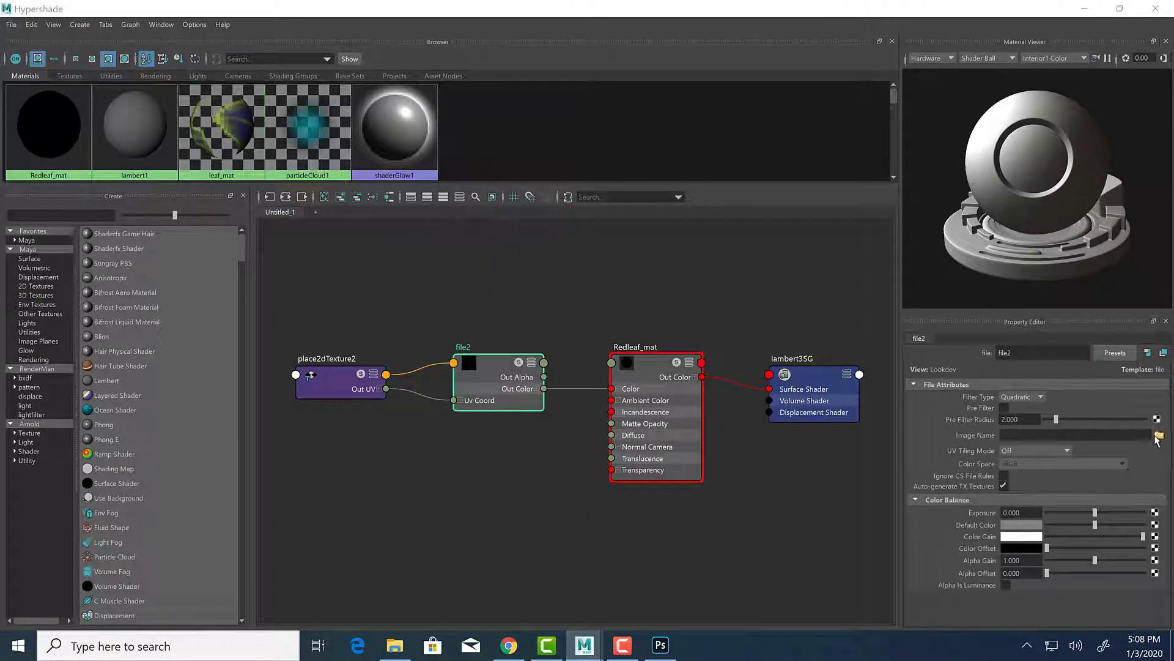
pyautogui.click(1158, 436)
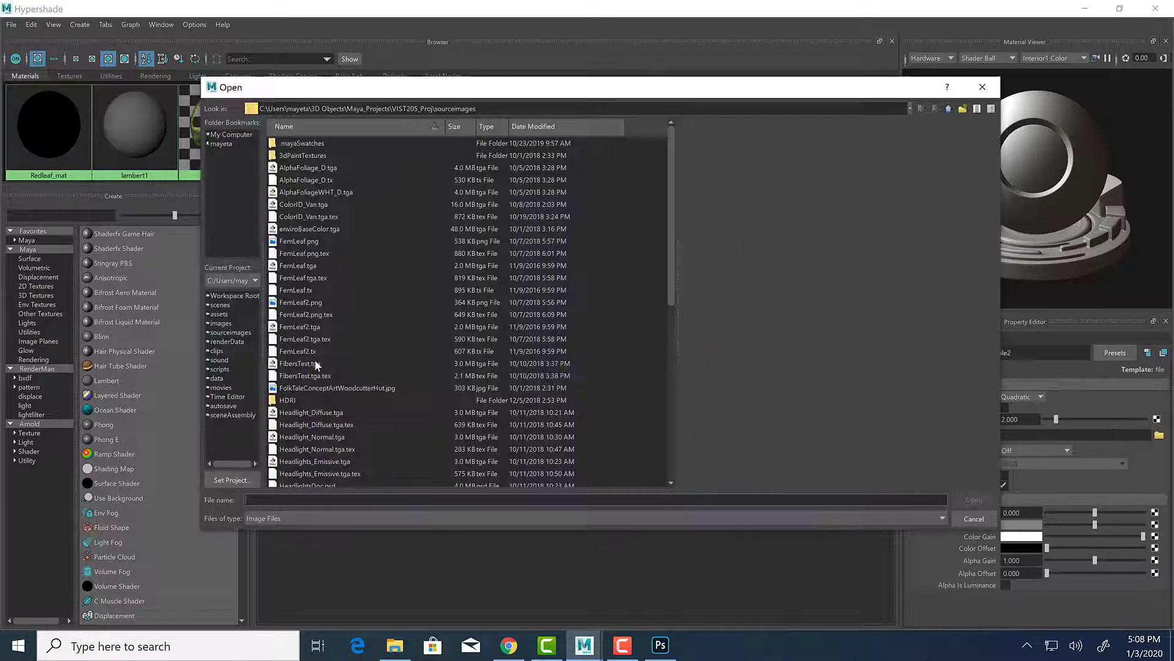
pyautogui.click(307, 329)
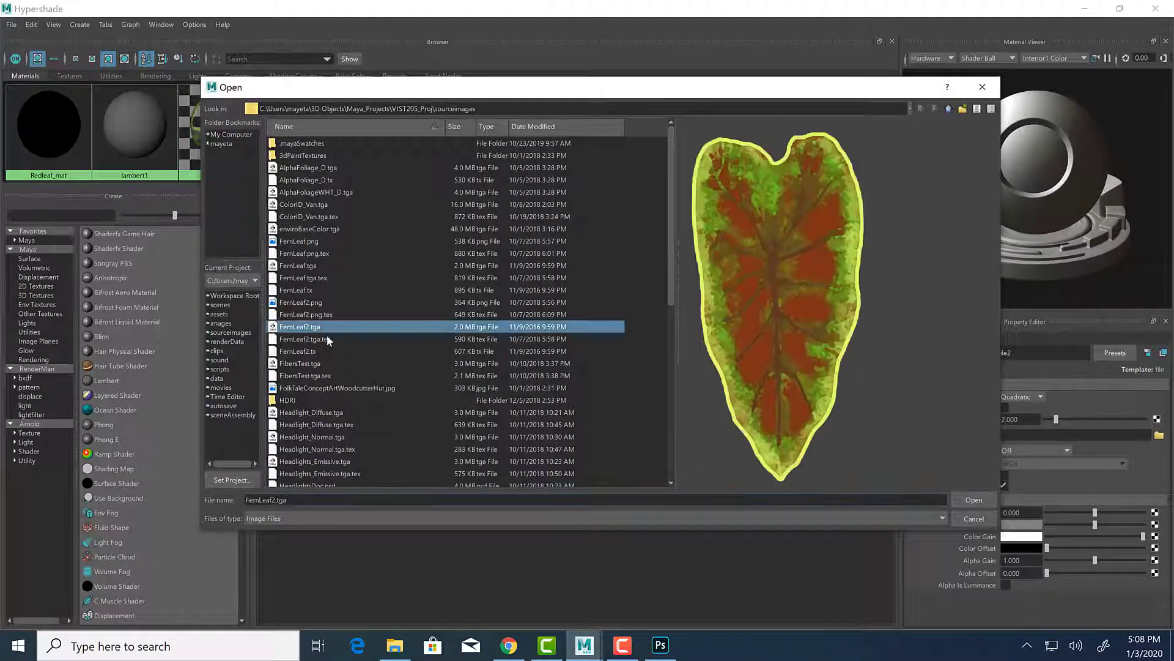
pyautogui.click(973, 500)
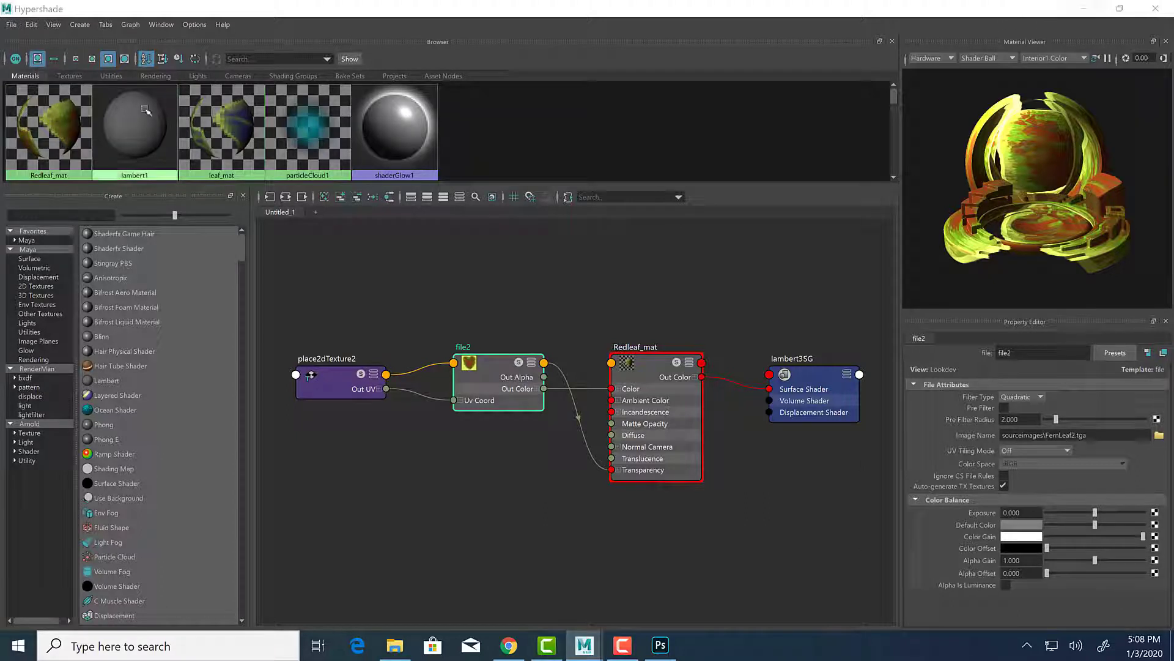
# Rename leaf_mat to Purpleleaf_mat and minimize the Hypershade.
pyautogui.click(221, 132)
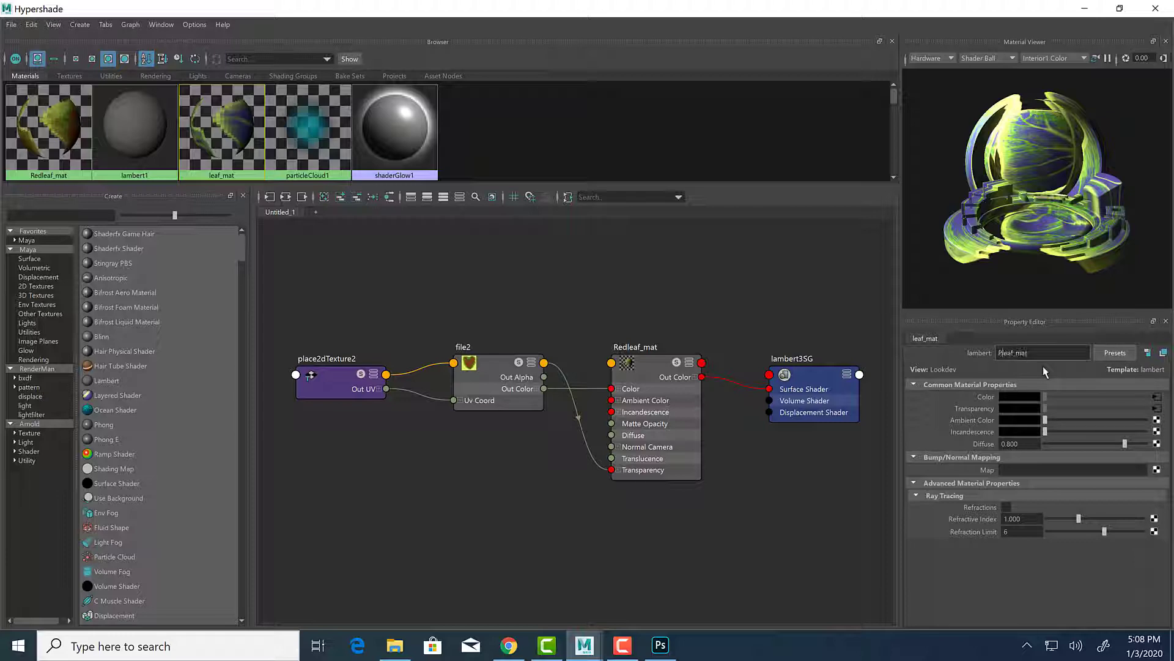
pyautogui.write('rple')
pyautogui.press('Return')
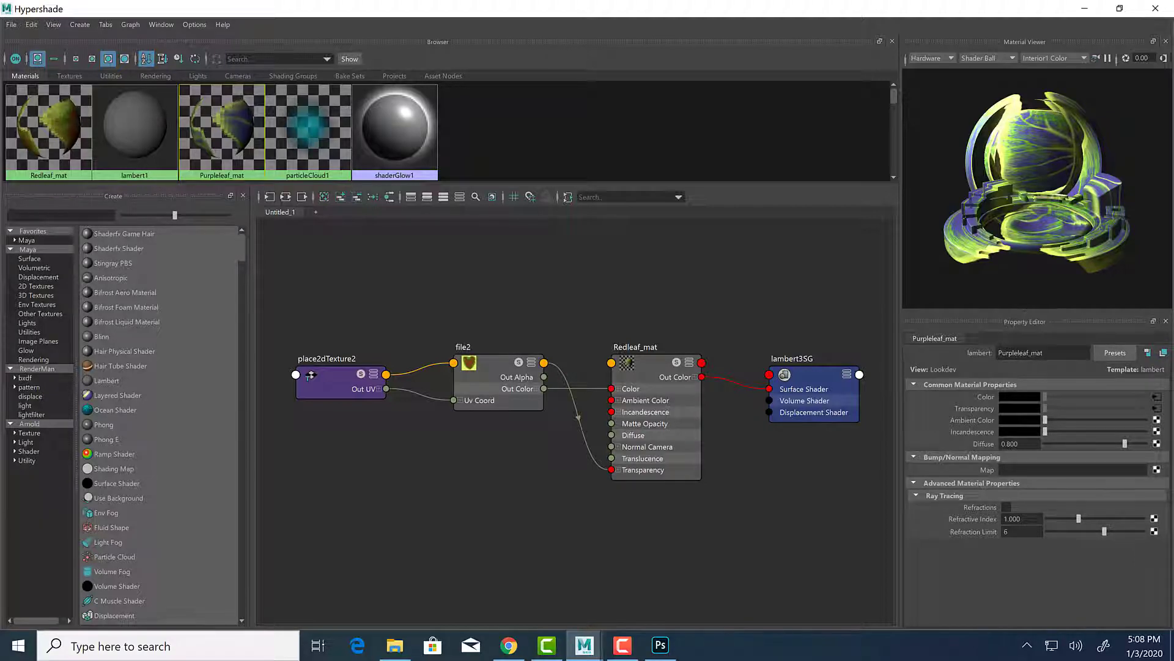
pyautogui.click(1086, 9)
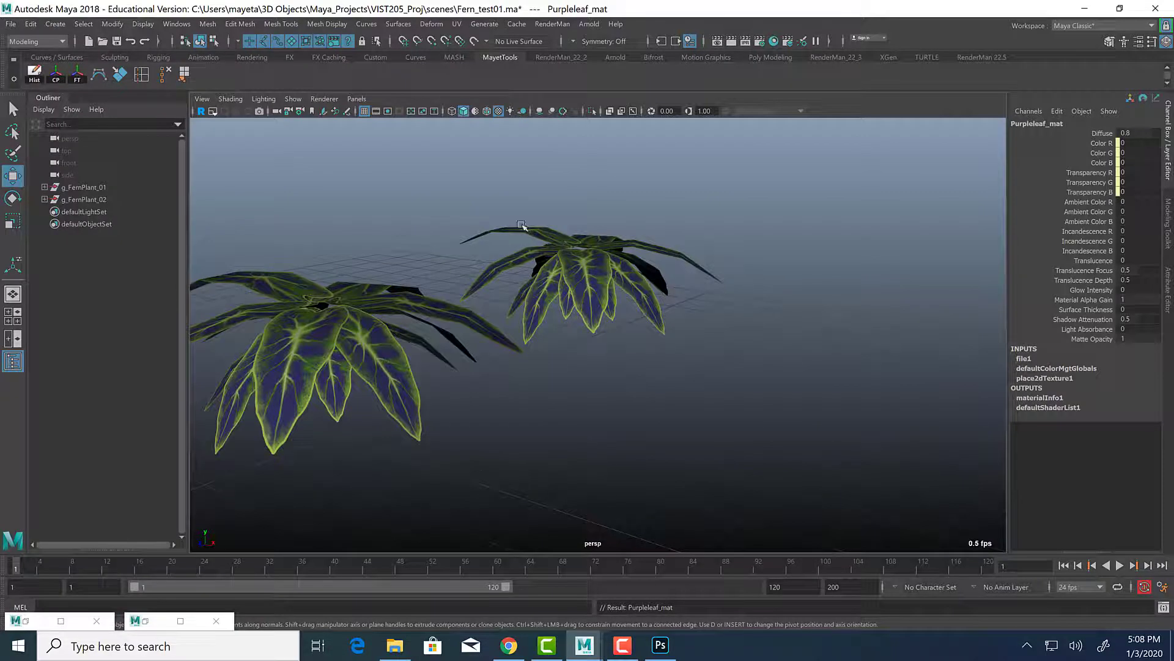
# Assign the existing Redleaf_mat material to the right fern's leaves.
pyautogui.click(639, 319)
pyautogui.rightClick(605, 306)
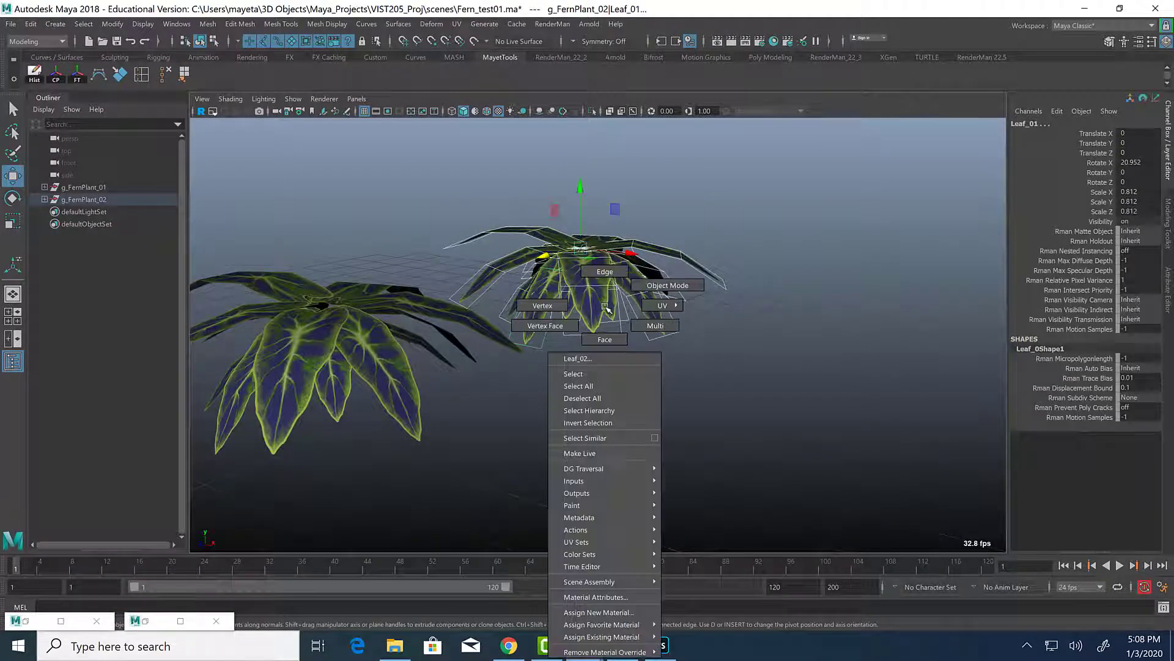
pyautogui.moveTo(591, 639)
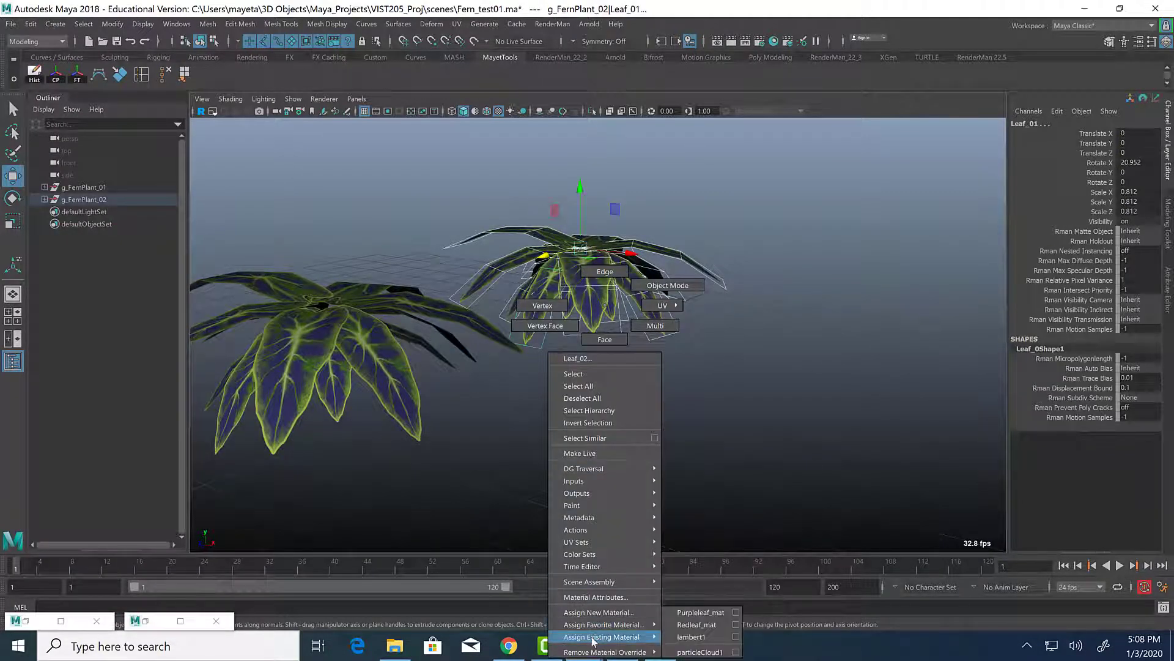
pyautogui.click(696, 624)
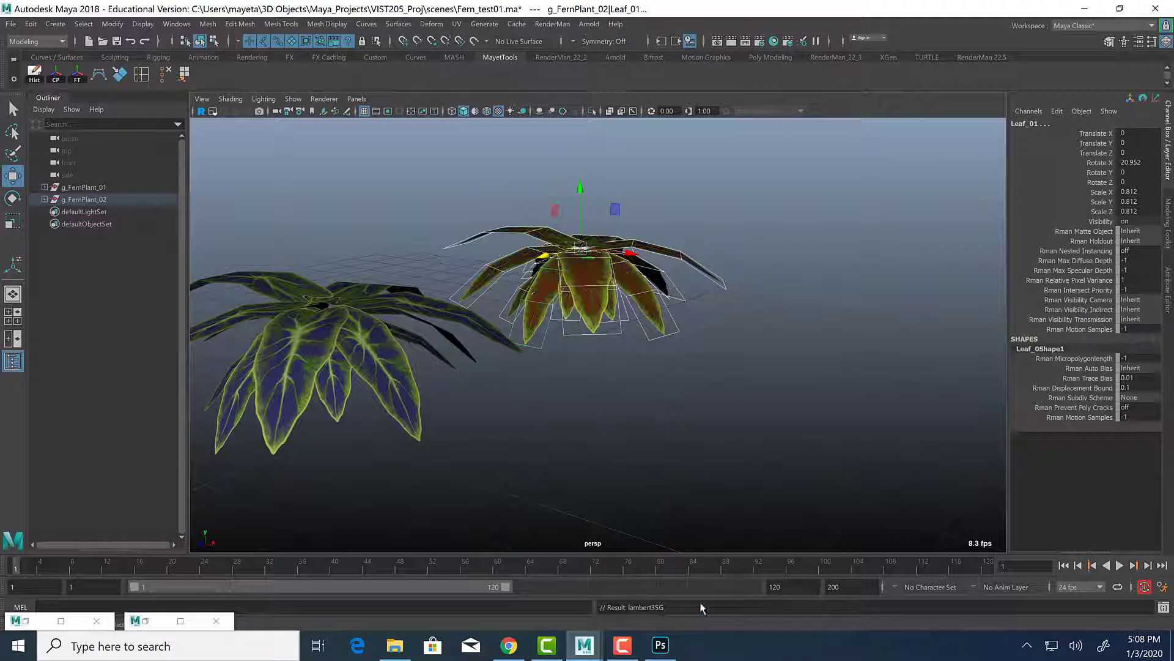
# Deselect the leaves and orbit the view to see both ferns together.
pyautogui.keyDown('alt'); pyautogui.moveTo(776, 304); pyautogui.dragTo(813, 440); pyautogui.keyUp('alt')
pyautogui.press('q')
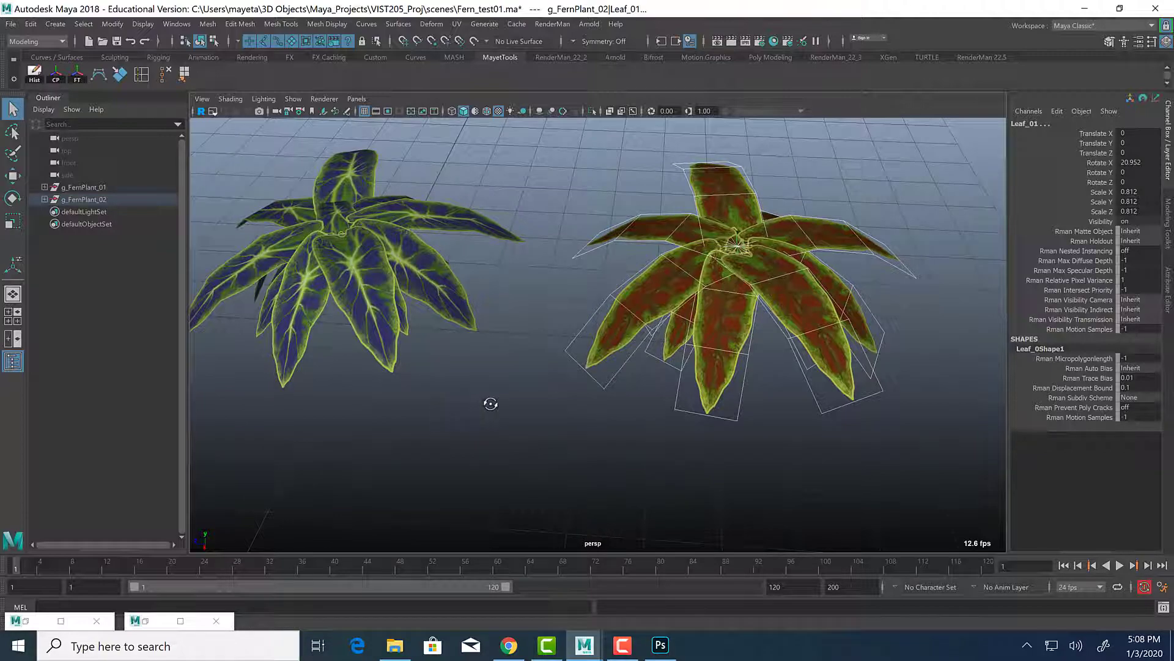
pyautogui.keyDown('alt'); pyautogui.moveTo(491, 404); pyautogui.dragTo(526, 446); pyautogui.keyUp('alt')
pyautogui.click(527, 446)
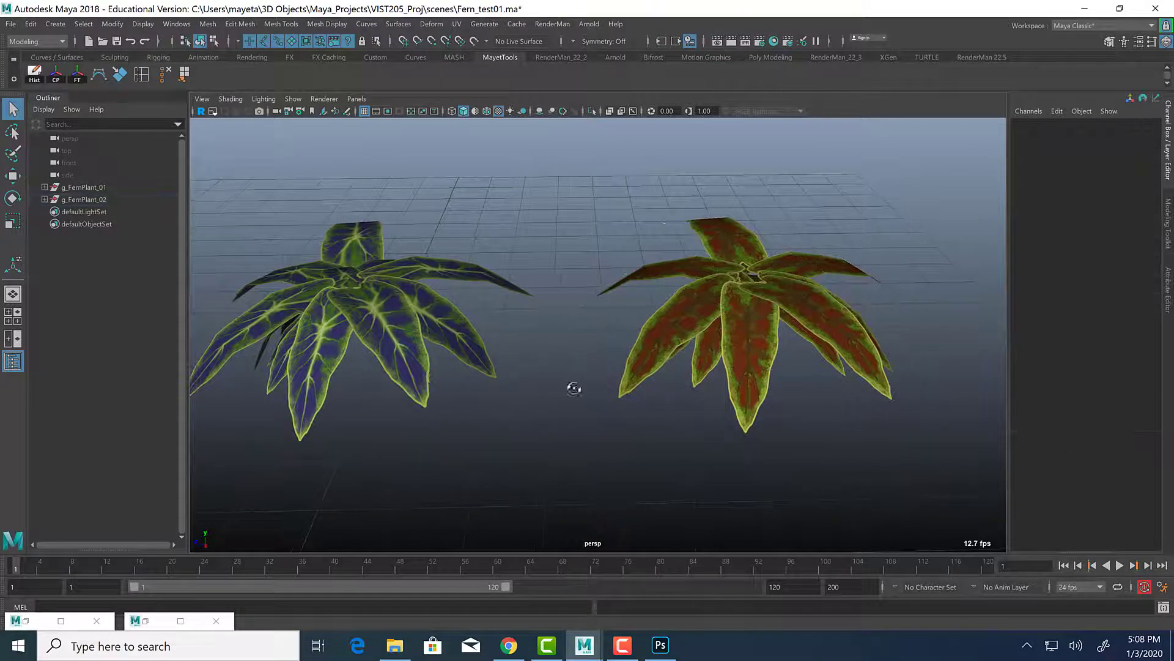
pyautogui.keyDown('alt'); pyautogui.moveTo(577, 388); pyautogui.dragTo(594, 406); pyautogui.keyUp('alt')
pyautogui.keyDown('alt'); pyautogui.moveTo(593, 411); pyautogui.dragTo(637, 349, button='middle'); pyautogui.keyUp('alt')
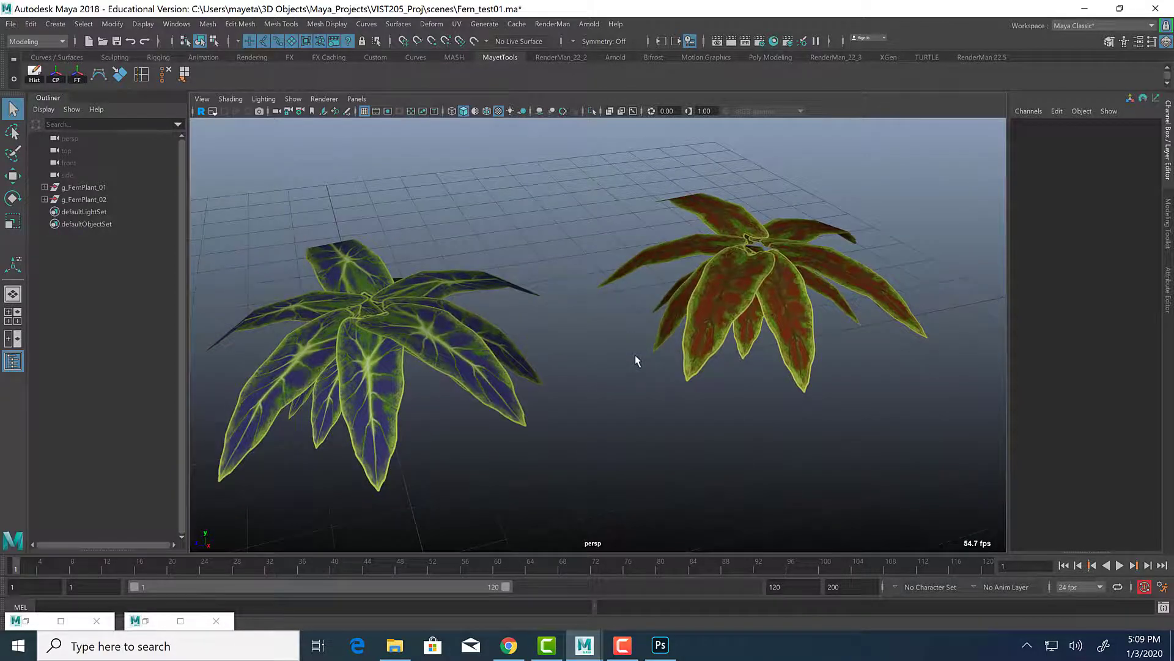